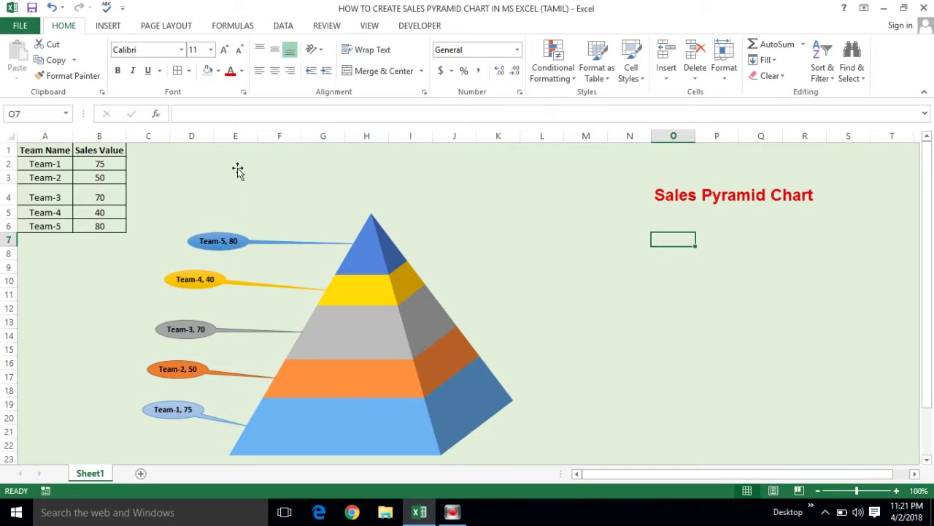
- Review the Team Name and Sales Value columns, noting Team-1's sales value of 75
{"action": "left_click", "coordinate": [48, 153]}
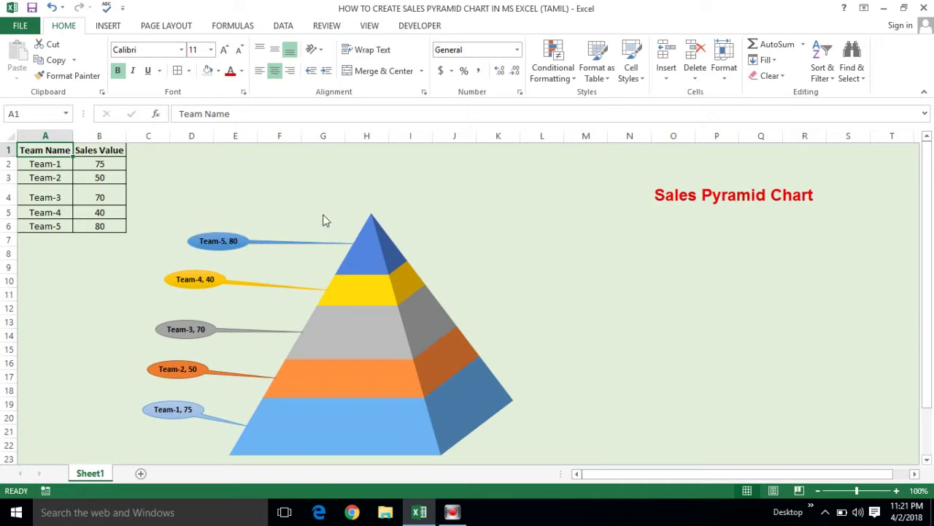
{"action": "left_click", "coordinate": [45, 165]}
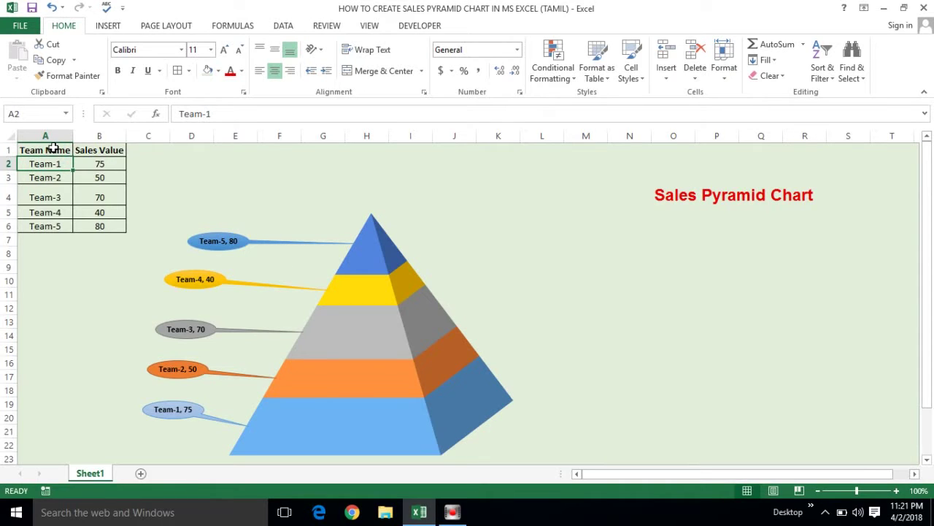
{"action": "left_click", "coordinate": [53, 149]}
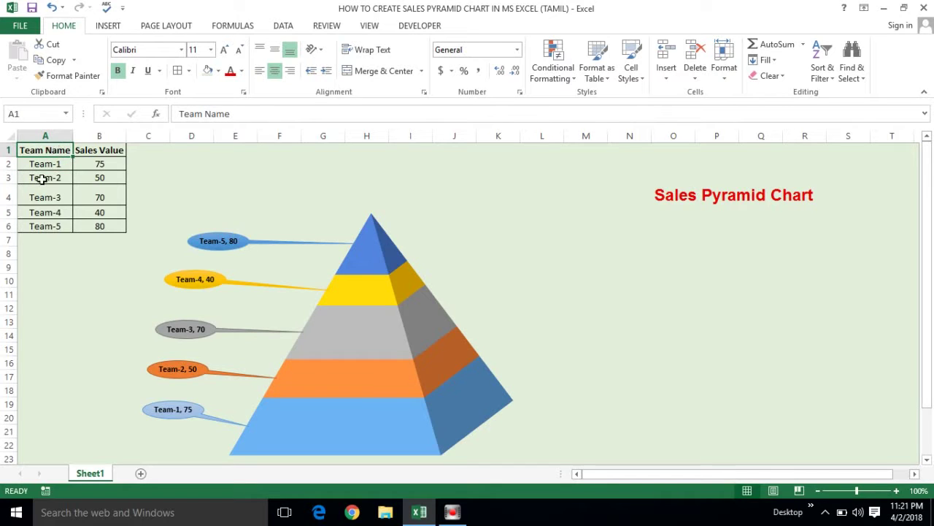
{"action": "left_click", "coordinate": [45, 178]}
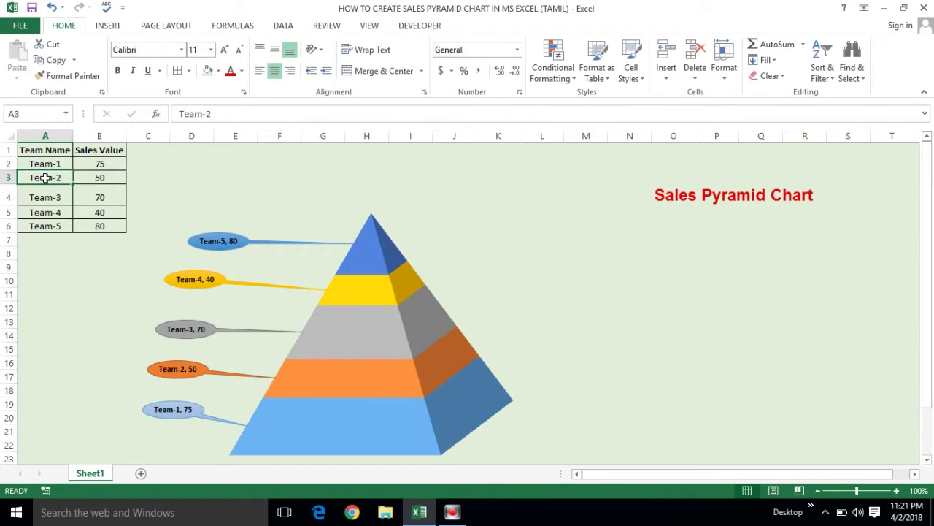
{"action": "left_click", "coordinate": [90, 163]}
{"action": "left_click", "coordinate": [102, 136]}
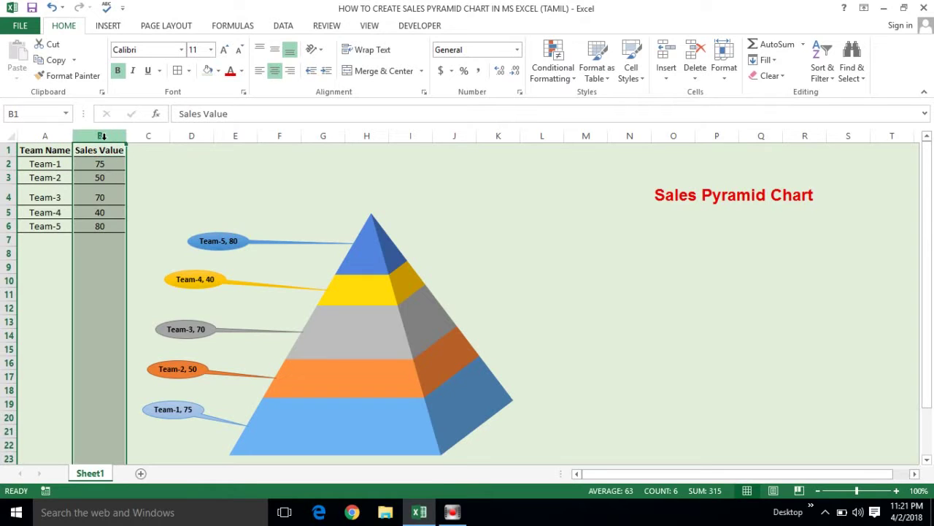
{"action": "left_click", "coordinate": [99, 162]}
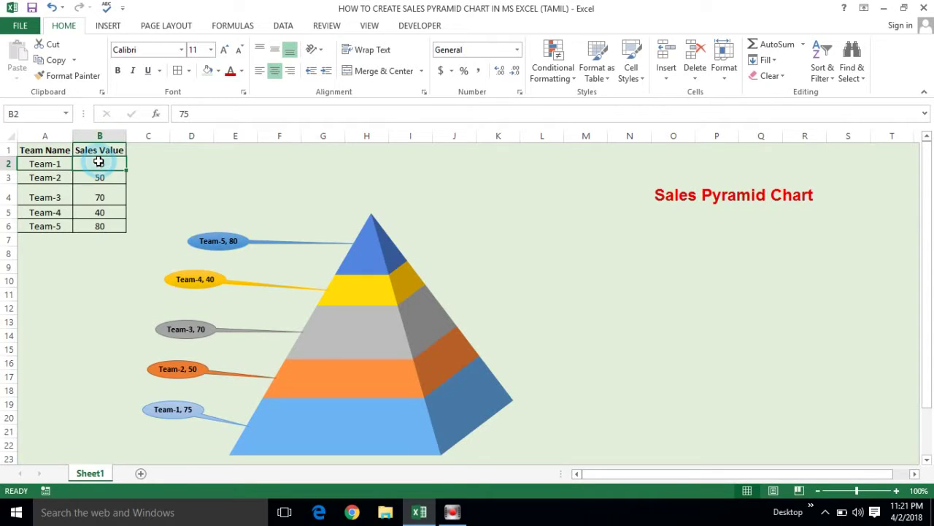
{"action": "mouse_move", "coordinate": [369, 252]}
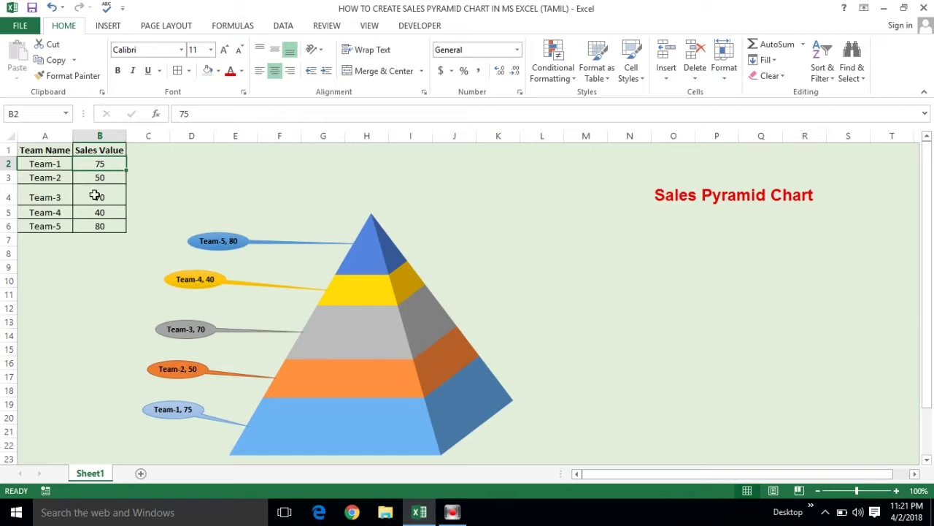
{"action": "left_click", "coordinate": [47, 136]}
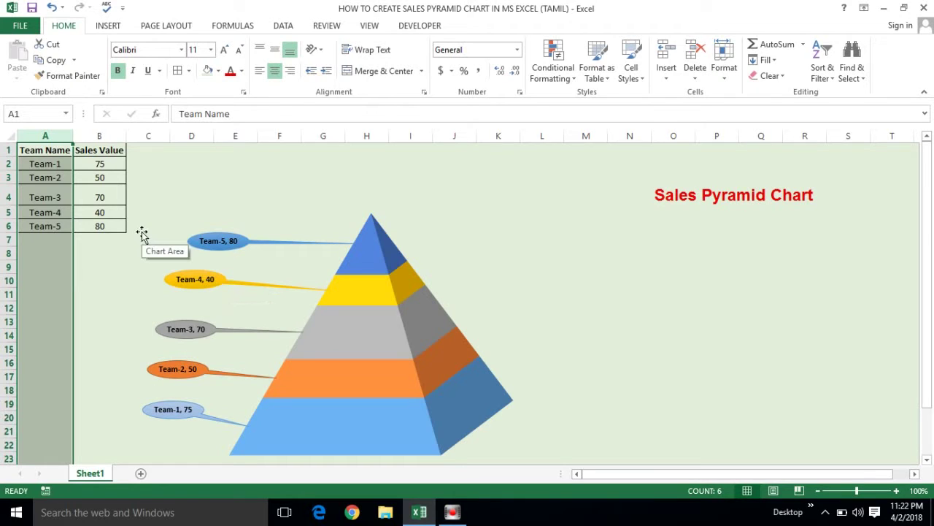
- Change Team-1's sales value in B2 to 10, then to 25, watching the chart update
{"action": "double_click", "coordinate": [100, 165]}
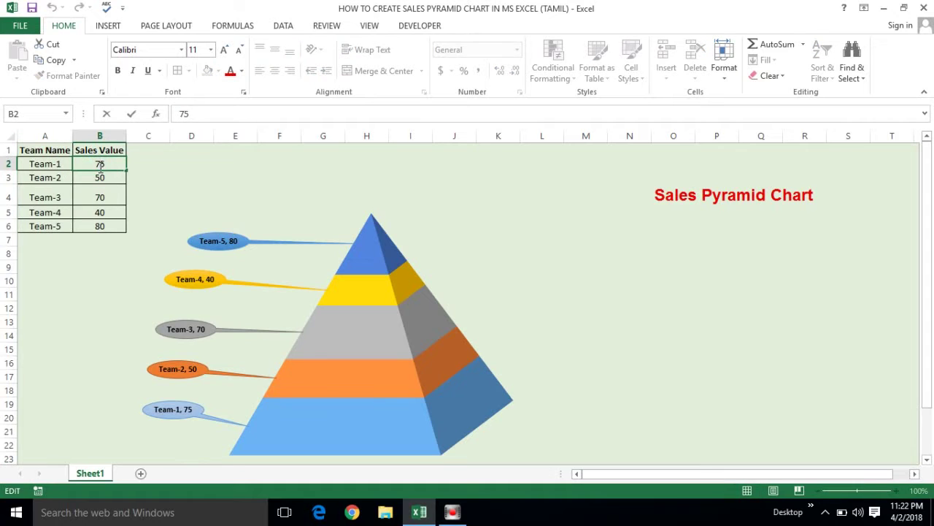
{"action": "left_click", "coordinate": [86, 199]}
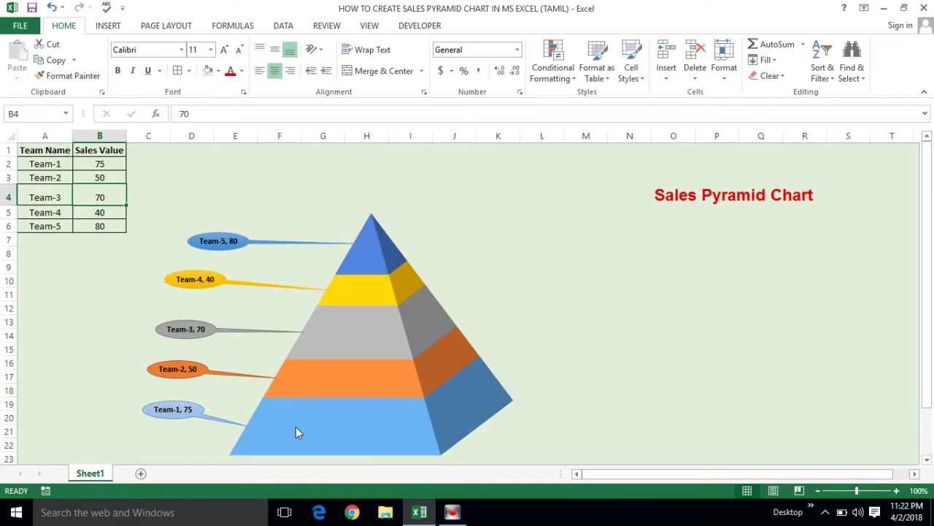
{"action": "left_click", "coordinate": [109, 166]}
{"action": "type", "text": "1"}
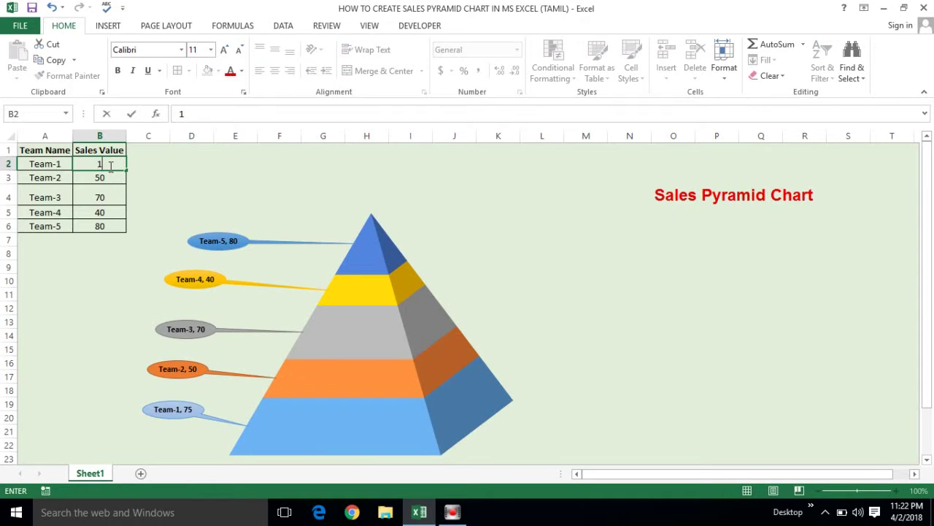
{"action": "type", "text": "0"}
{"action": "key", "text": "Return"}
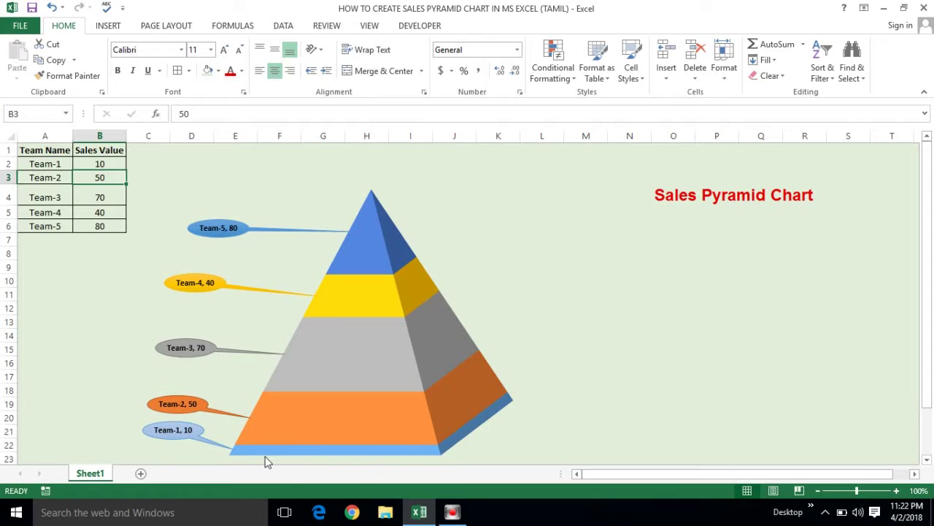
{"action": "mouse_move", "coordinate": [275, 458]}
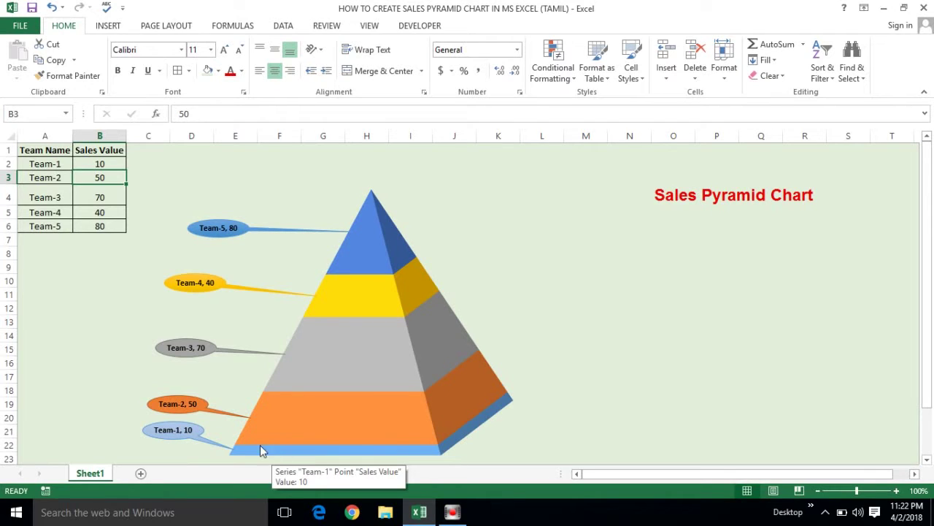
{"action": "left_click", "coordinate": [108, 163]}
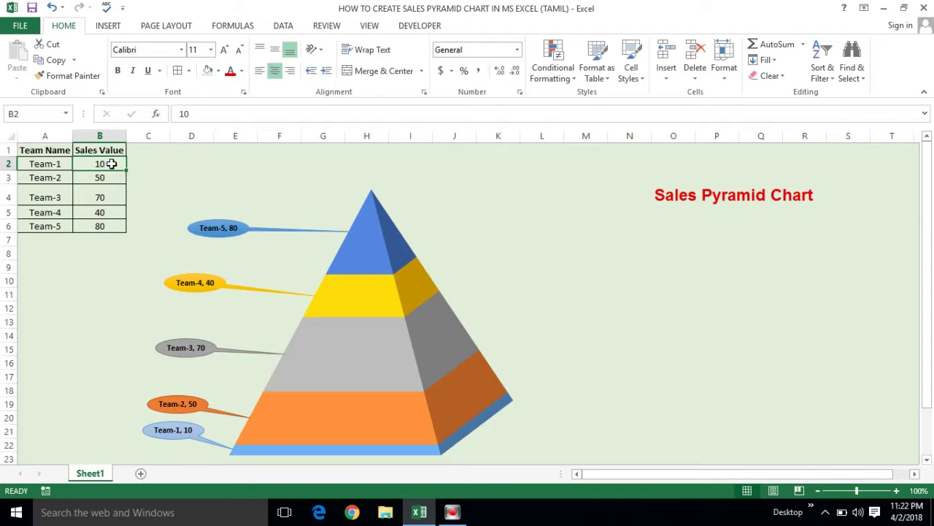
{"action": "type", "text": "25"}
{"action": "key", "text": "Return"}
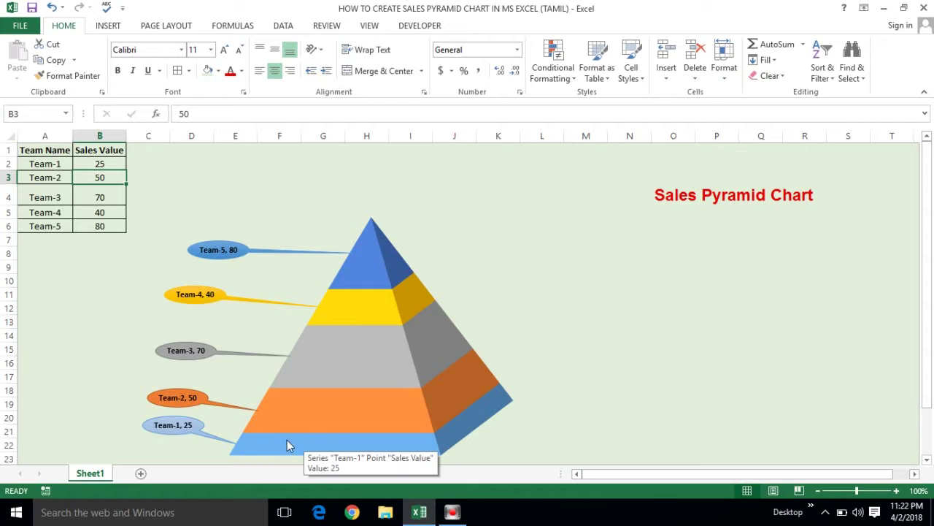
- Change Team-5's sales value in B6 from 80 to 10, then to 25
{"action": "left_click", "coordinate": [115, 163]}
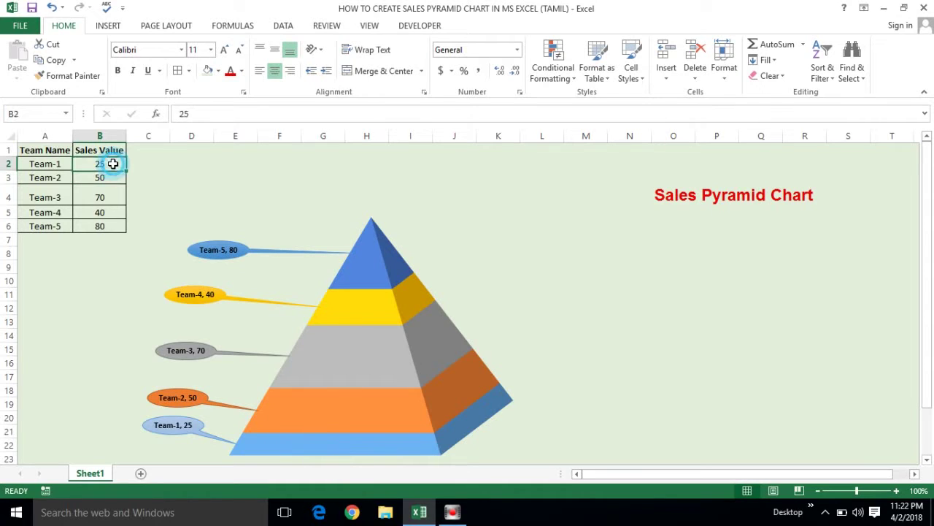
{"action": "left_click", "coordinate": [101, 226]}
{"action": "type", "text": "10"}
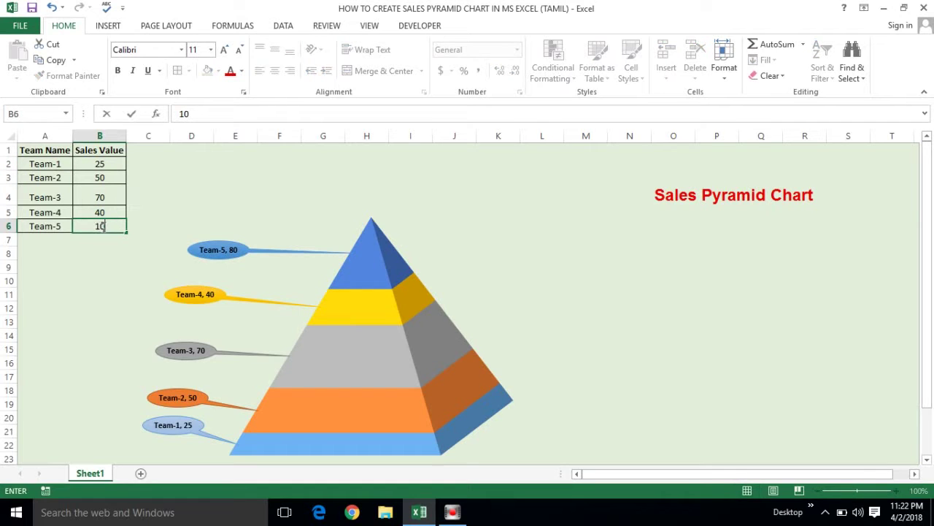
{"action": "key", "text": "Return"}
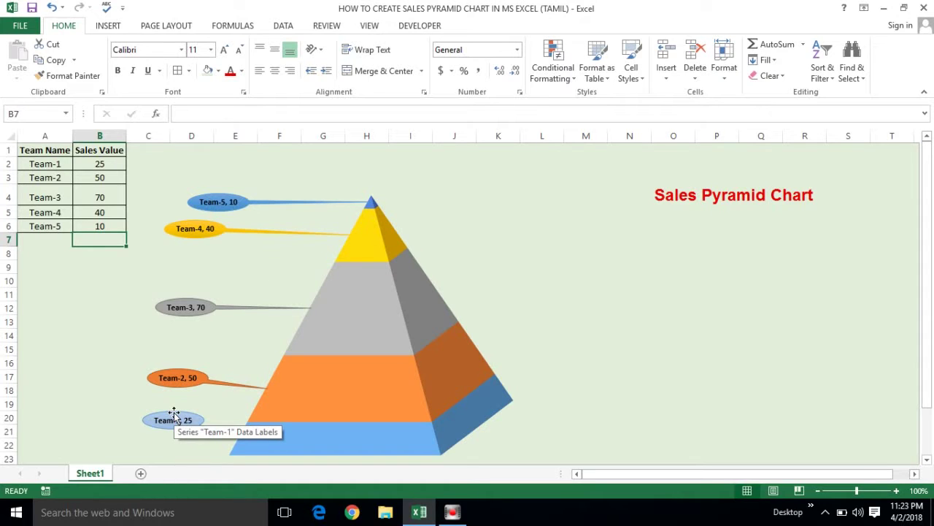
{"action": "left_click", "coordinate": [111, 229]}
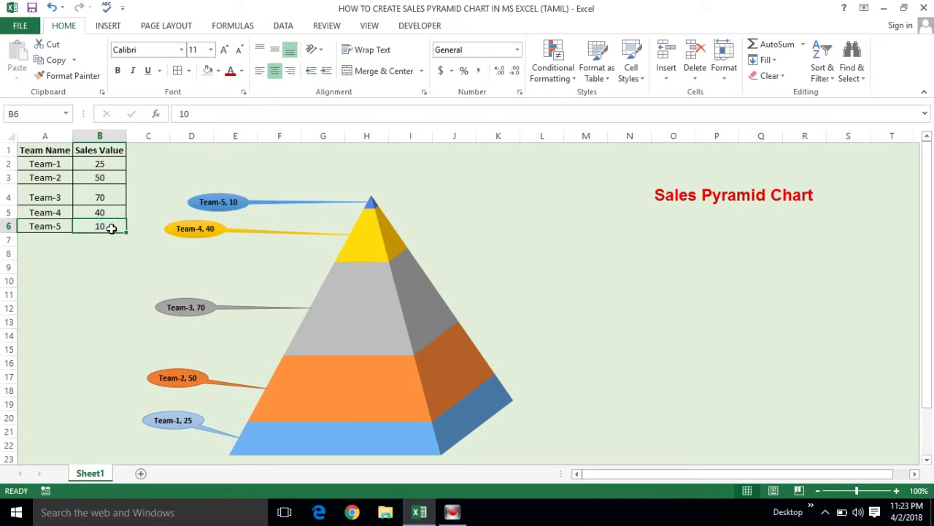
{"action": "type", "text": "25"}
{"action": "key", "text": "Return"}
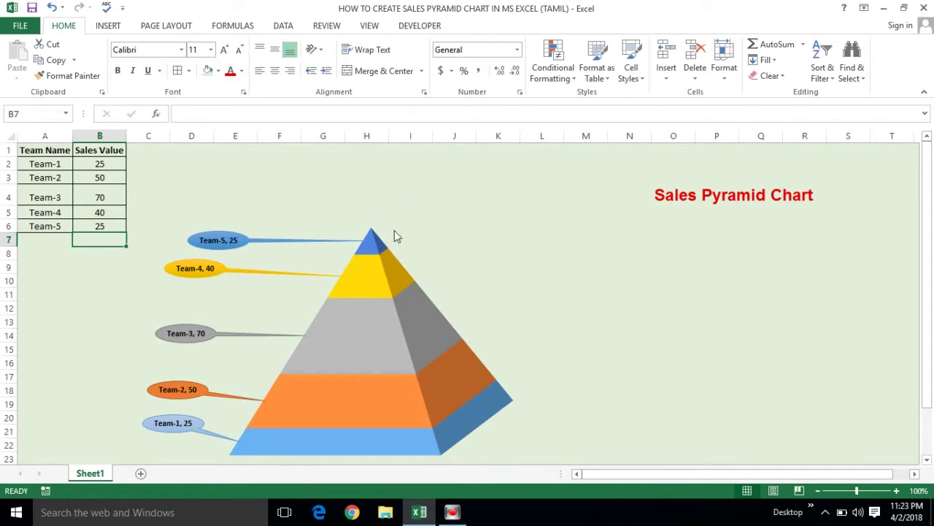
- Copy table A1:B6 onto a new Sheet2 and autofit columns A and B
{"action": "left_click", "coordinate": [45, 150]}
{"action": "key", "text": "shift+Right"}
{"action": "key", "text": "ctrl+shift+Down"}
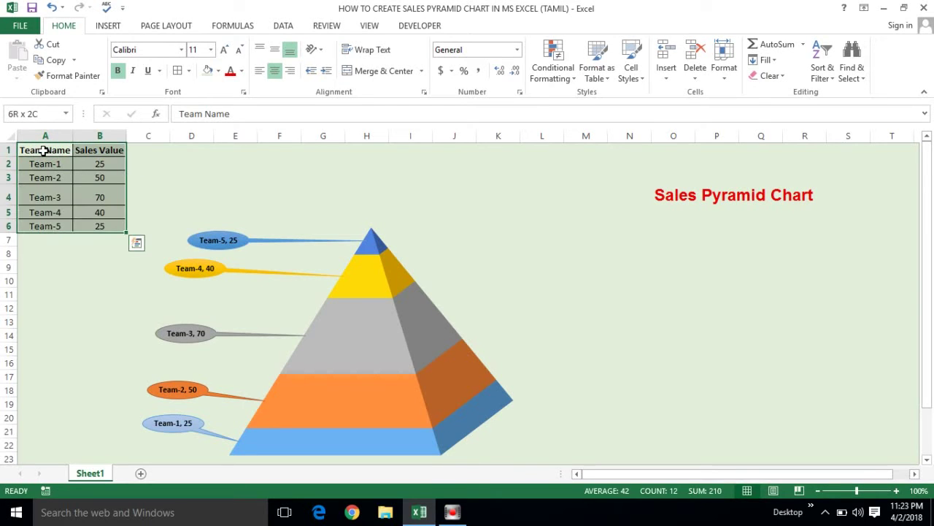
{"action": "key", "text": "ctrl+c"}
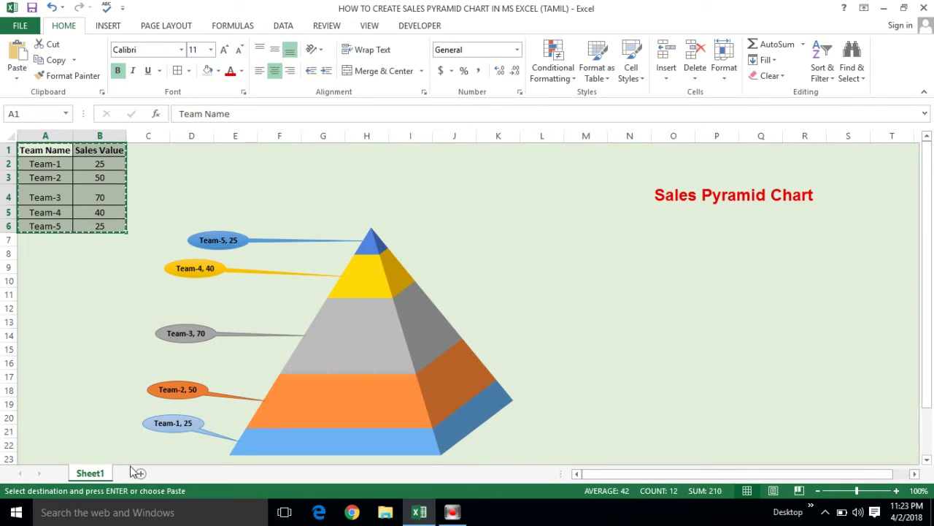
{"action": "left_click", "coordinate": [139, 471]}
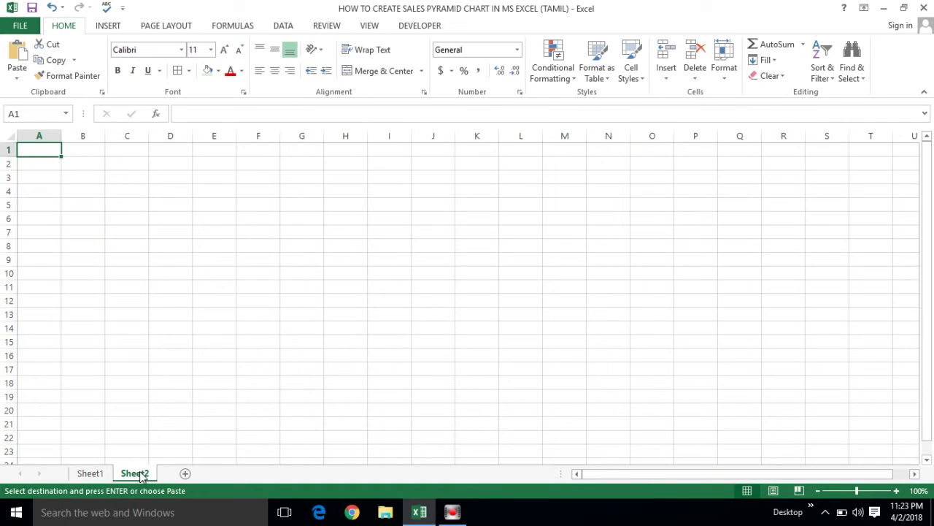
{"action": "key", "text": "ctrl+v"}
{"action": "key", "text": "alt+o"}
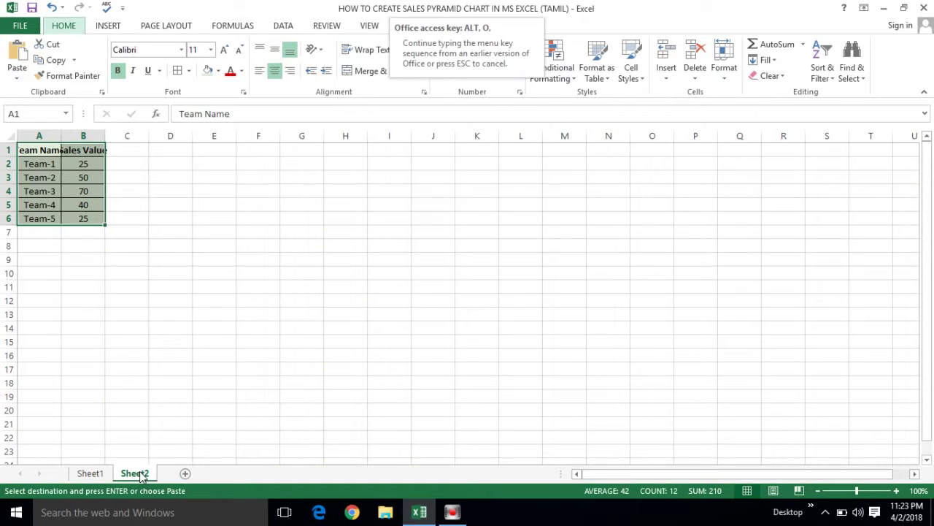
{"action": "key", "text": "c"}
{"action": "key", "text": "a"}
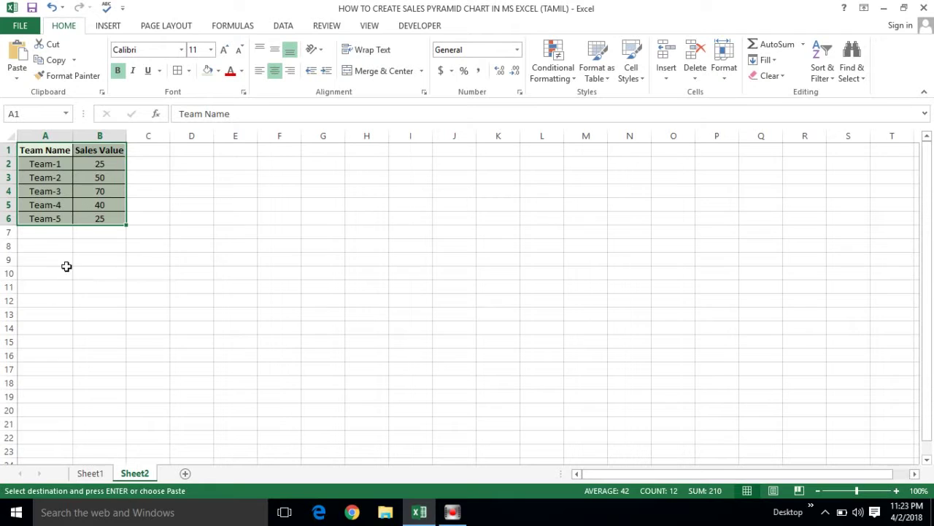
- Select the whole pasted table on Sheet2 and bring up the Insert ribbon's chart options
{"action": "left_click", "coordinate": [35, 149]}
{"action": "key", "text": "ctrl+shift+Right"}
{"action": "key", "text": "ctrl+shift+Down"}
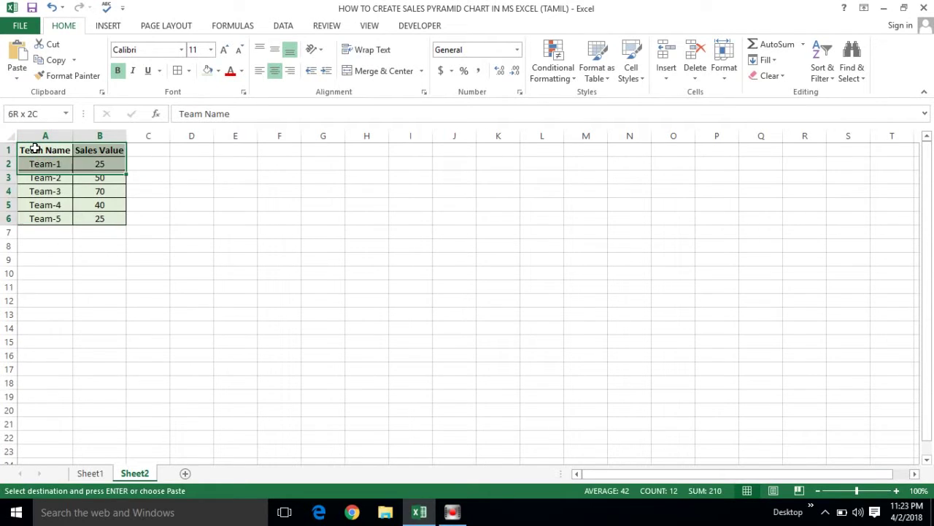
{"action": "left_click", "coordinate": [107, 26]}
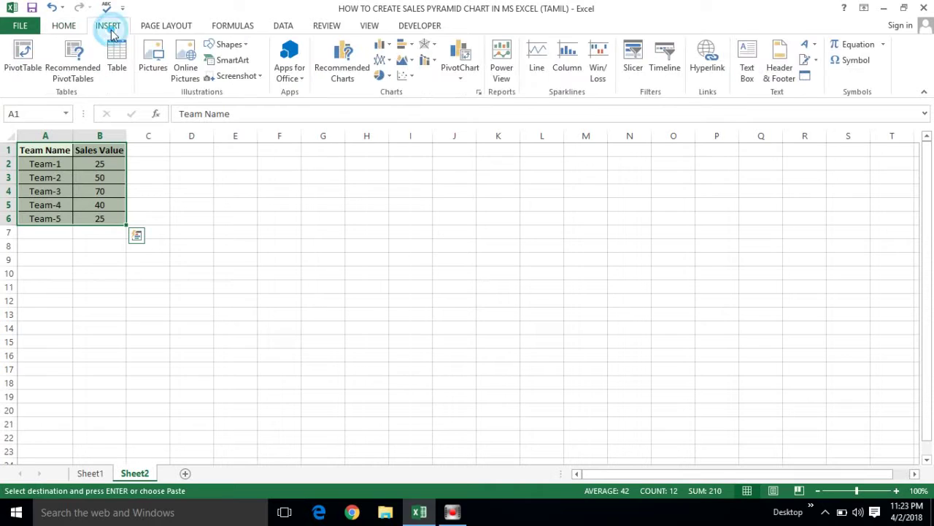
- Insert a 3-D Stacked Column chart of the teams' sales values and select its chart area
{"action": "left_click", "coordinate": [390, 48]}
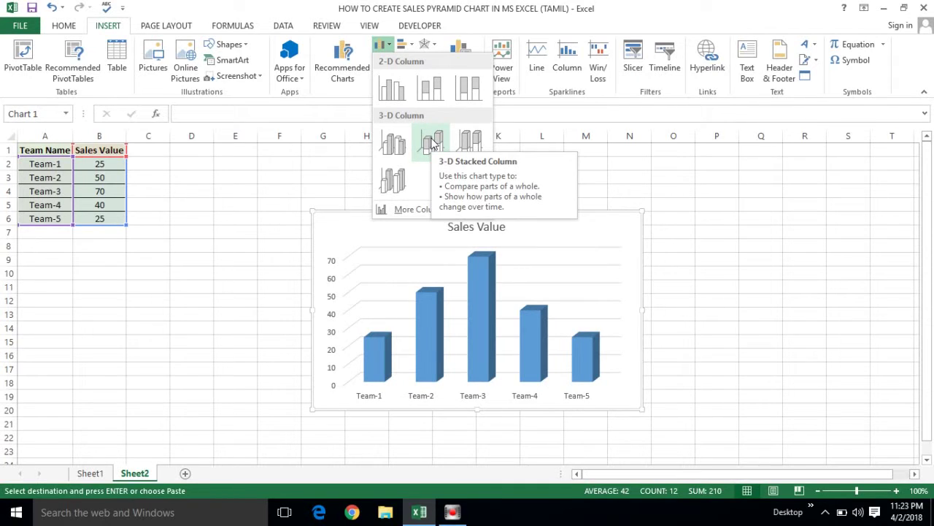
{"action": "left_click", "coordinate": [433, 143]}
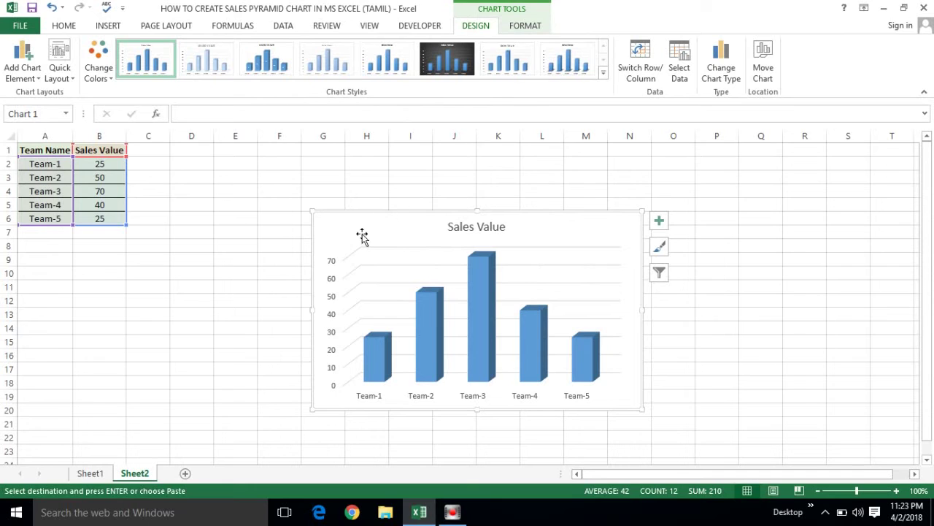
{"action": "left_click", "coordinate": [407, 234]}
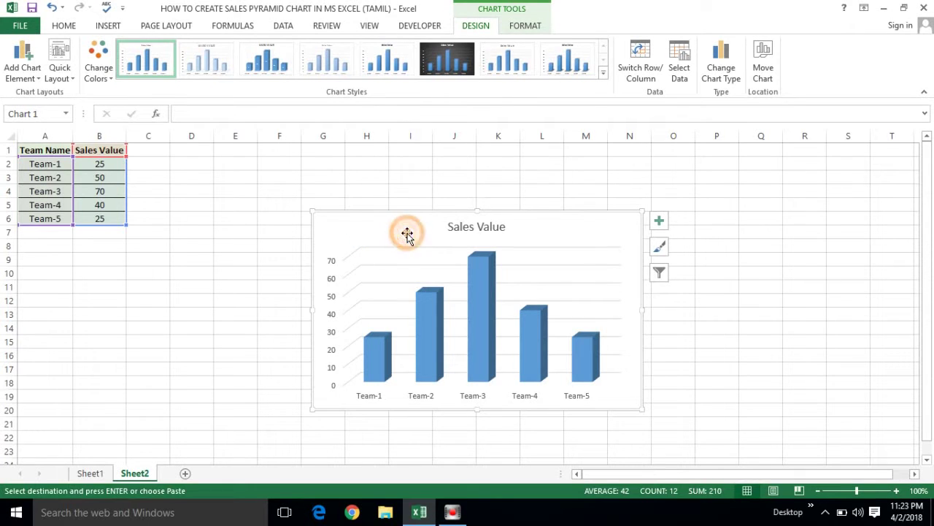
{"action": "right_click", "coordinate": [407, 234]}
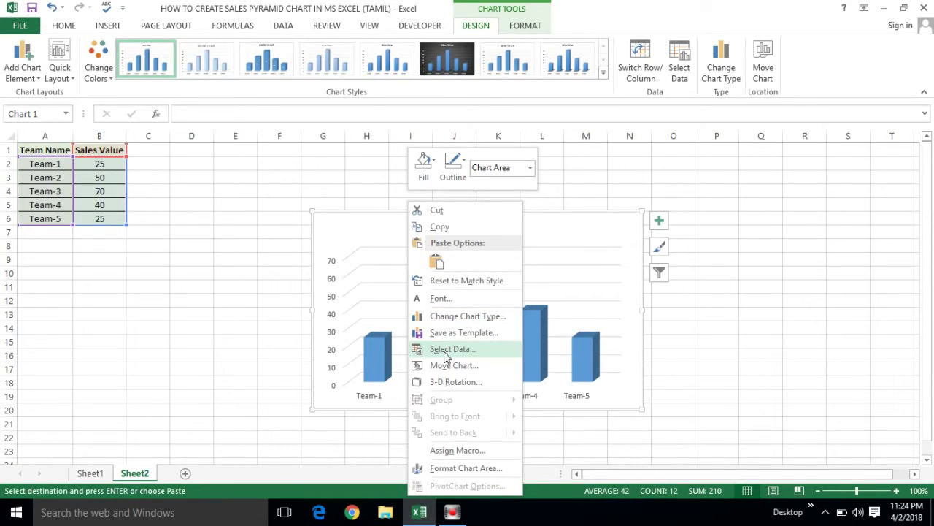
- In Select Data Source, switch row/column so Team-1 through Team-5 become separate series
{"action": "left_click", "coordinate": [445, 351]}
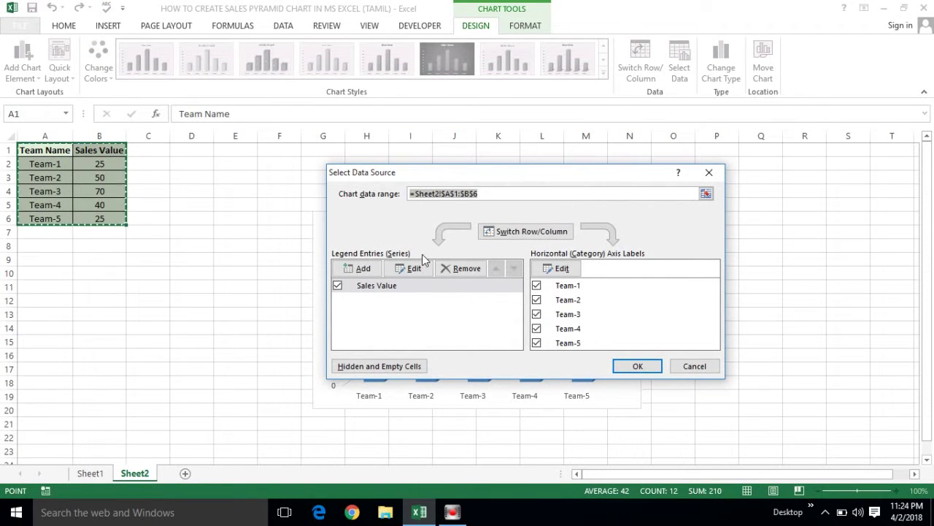
{"action": "left_click", "coordinate": [525, 233]}
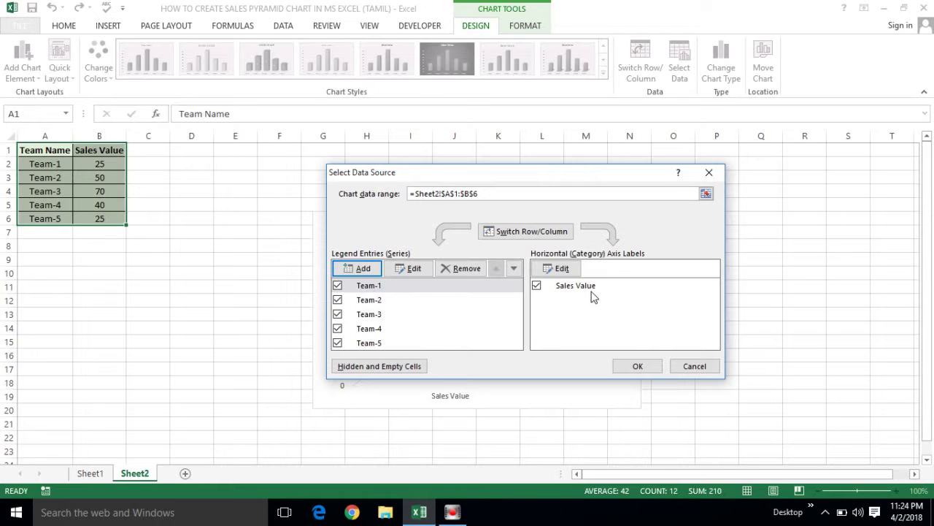
{"action": "left_click", "coordinate": [637, 367]}
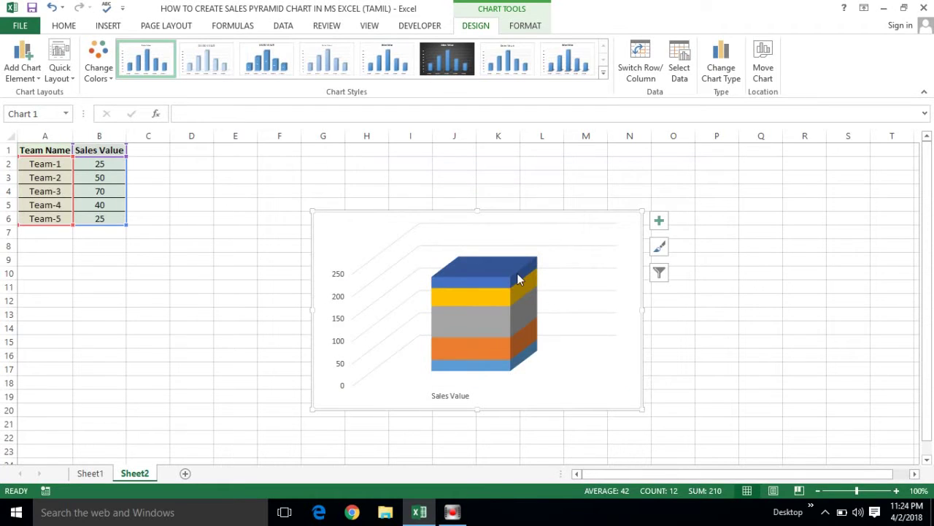
- Format the Team-5 data series with the Full Pyramid column shape
{"action": "mouse_move", "coordinate": [474, 268]}
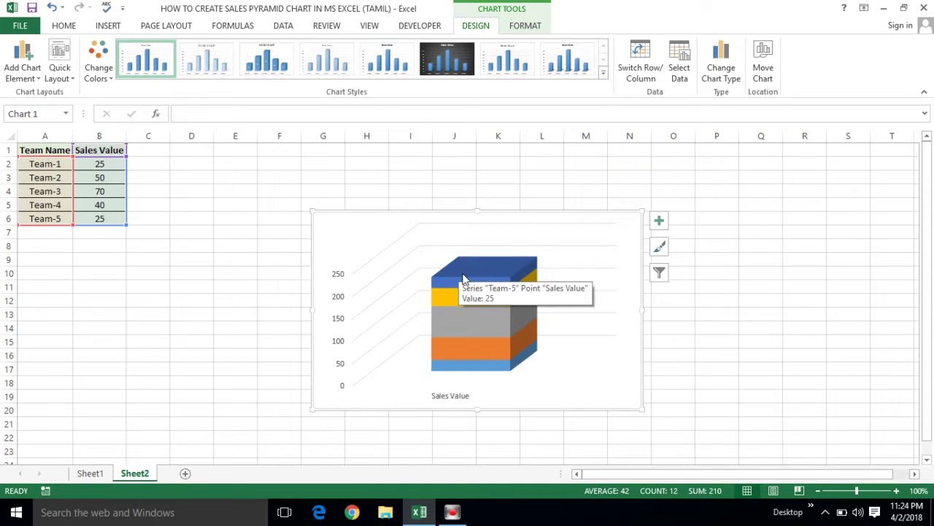
{"action": "left_click", "coordinate": [462, 277]}
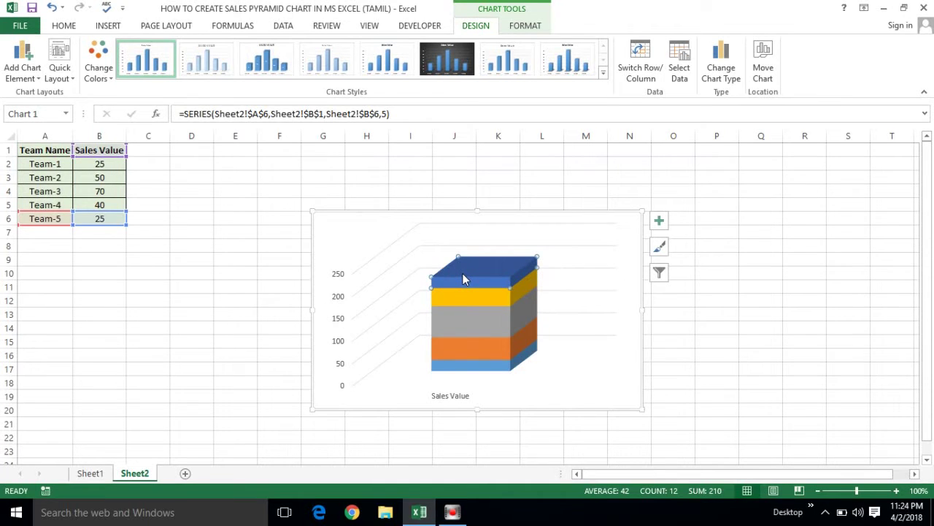
{"action": "right_click", "coordinate": [462, 278]}
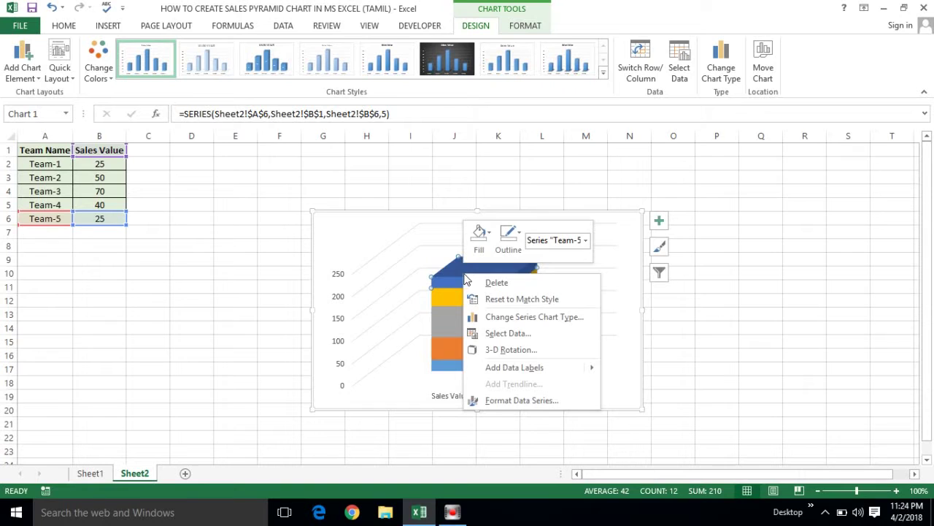
{"action": "left_click", "coordinate": [508, 400]}
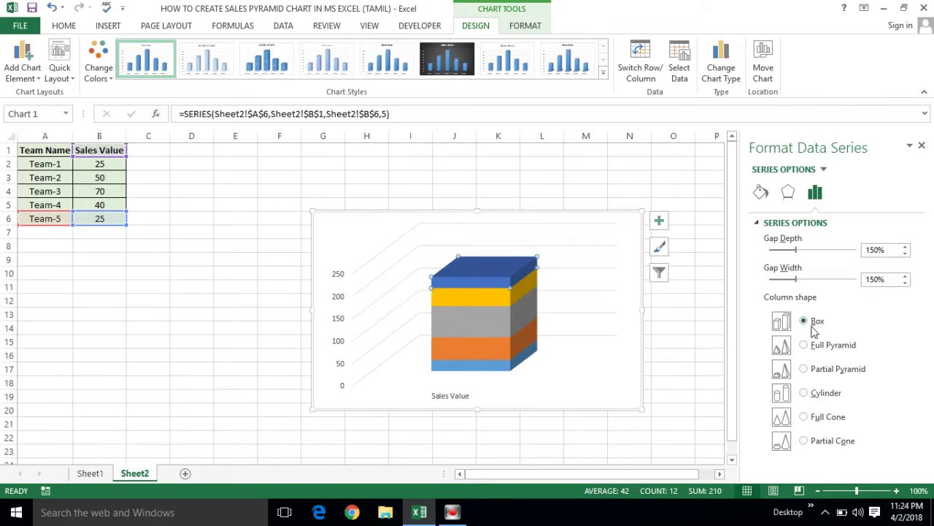
{"action": "left_click", "coordinate": [803, 345]}
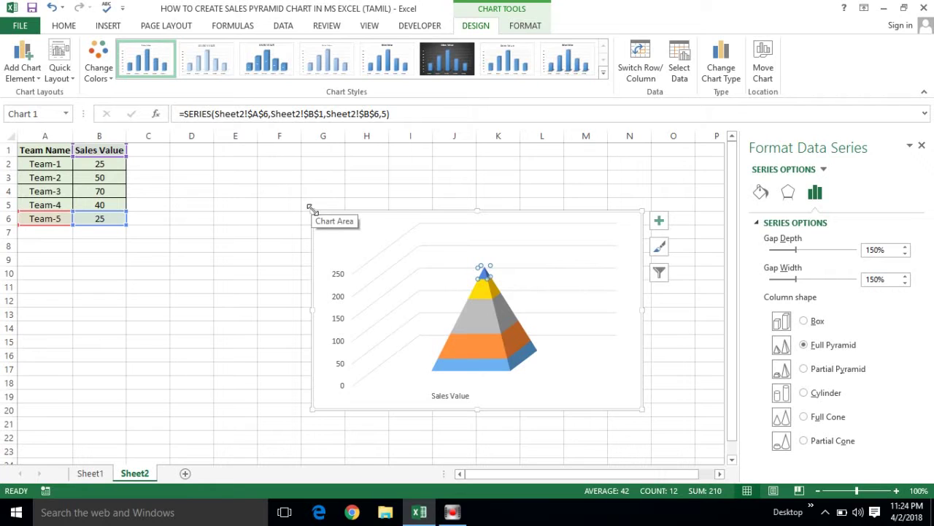
- Drag the chart's left corners out toward column D and down to about row 22
{"action": "left_click_drag", "start_coordinate": [310, 208], "coordinate": [190, 165]}
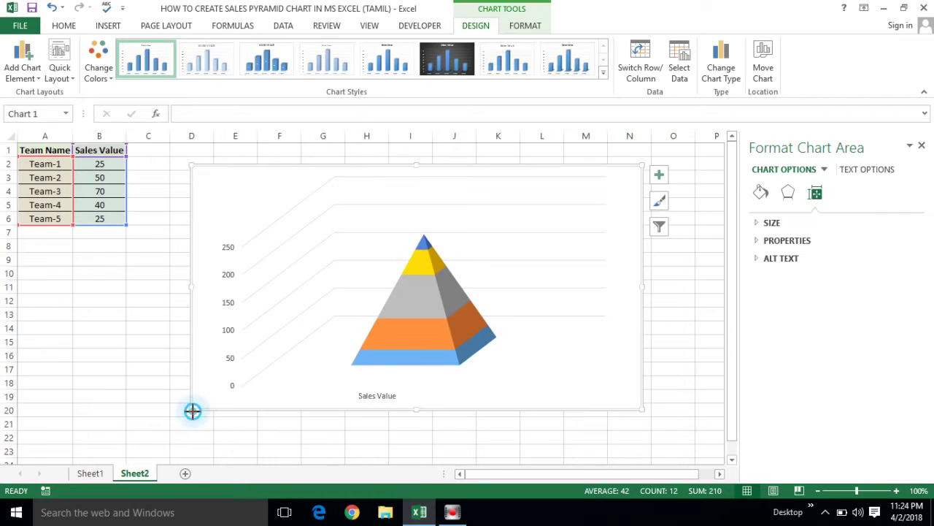
{"action": "left_click_drag", "start_coordinate": [191, 410], "coordinate": [178, 436]}
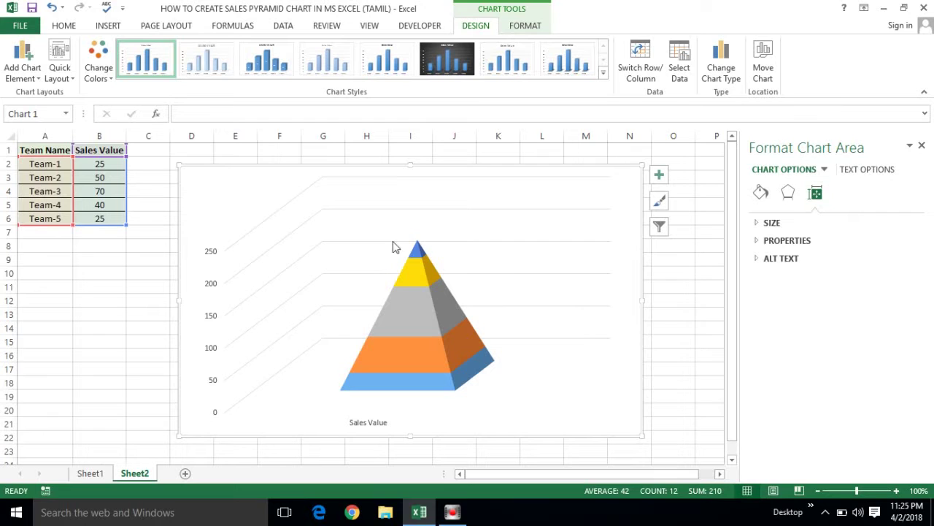
{"action": "left_click", "coordinate": [416, 248]}
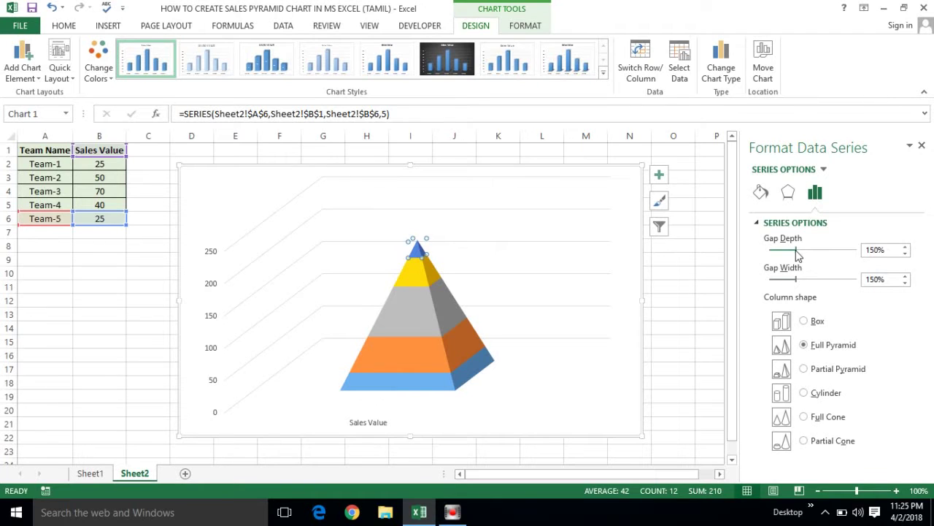
- Set the pyramid's Gap Depth and Gap Width both to 50%
{"action": "mouse_move", "coordinate": [796, 249]}
{"action": "left_mouse_down"}
{"action": "mouse_move", "coordinate": [778, 249]}
{"action": "mouse_move", "coordinate": [788, 253]}
{"action": "left_mouse_up"}
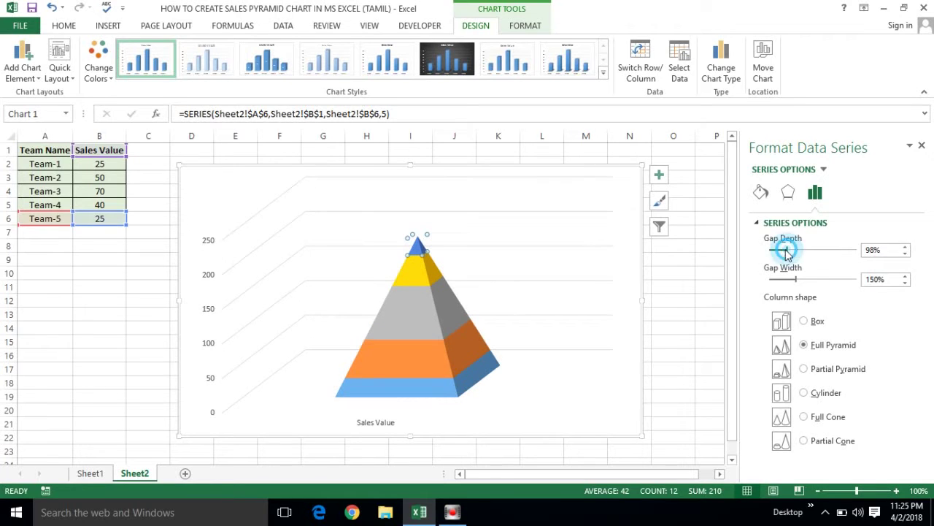
{"action": "left_click_drag", "start_coordinate": [789, 252], "coordinate": [773, 256]}
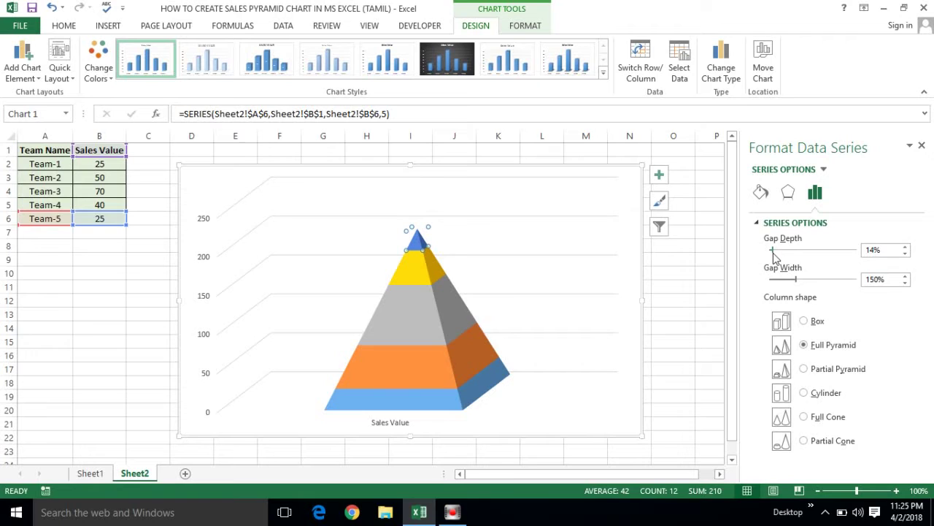
{"action": "left_click_drag", "start_coordinate": [775, 256], "coordinate": [778, 258]}
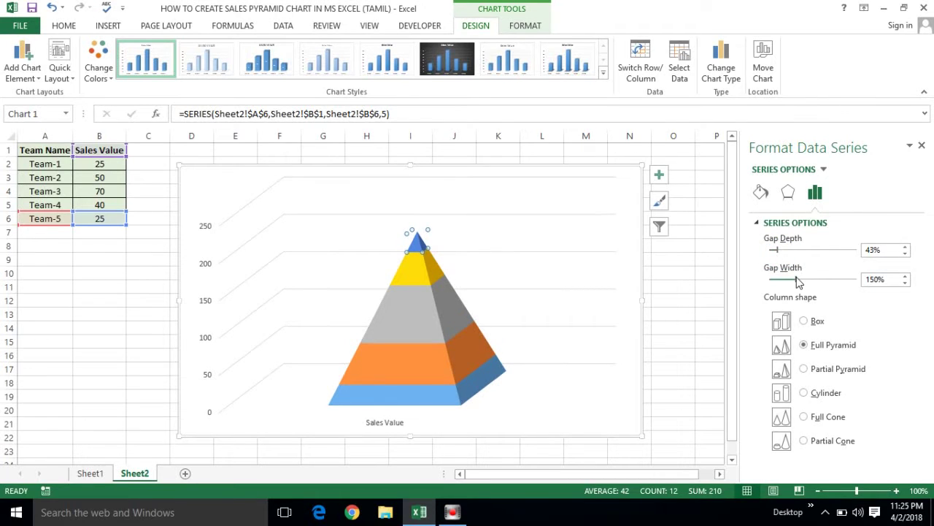
{"action": "left_click_drag", "start_coordinate": [795, 280], "coordinate": [778, 280]}
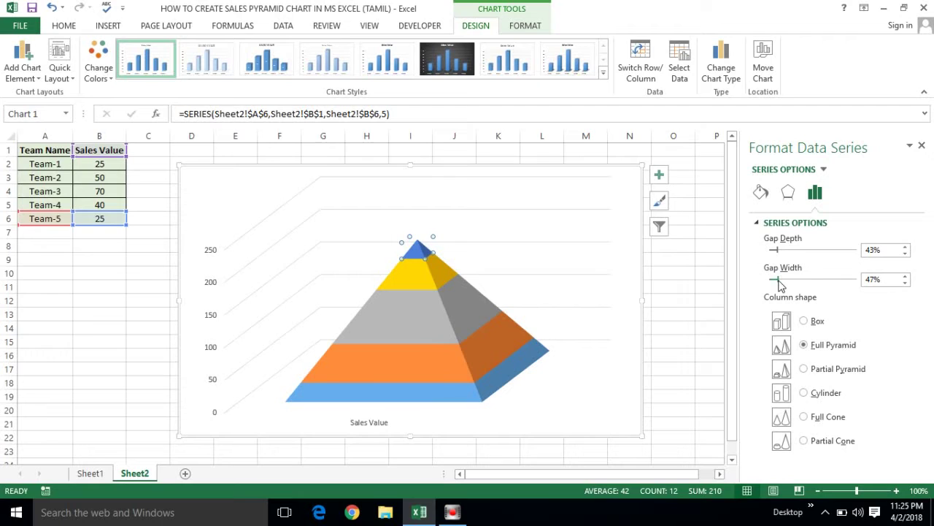
{"action": "left_click", "coordinate": [882, 279]}
{"action": "left_click", "coordinate": [893, 249]}
{"action": "type", "text": "50"}
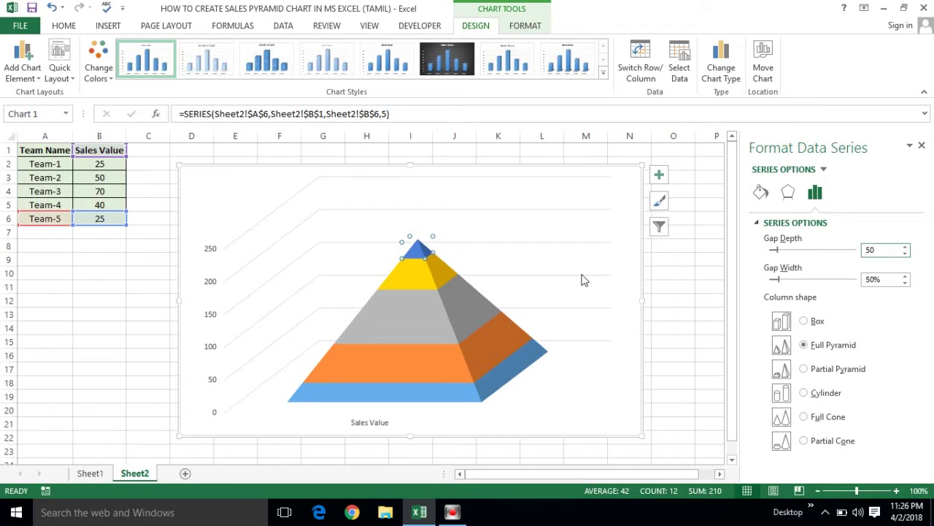
{"action": "left_click", "coordinate": [620, 250]}
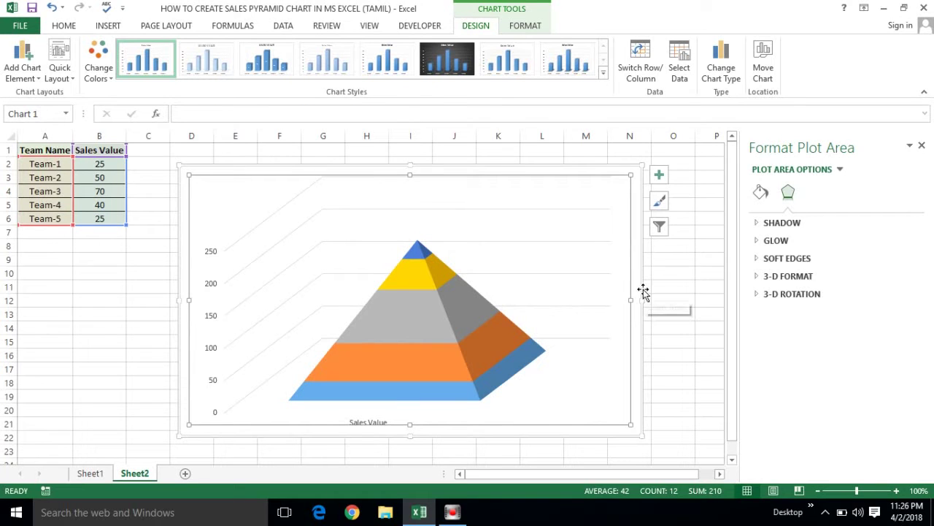
- Drag the plot area's and chart's right edges leftward so the chart ends near column L
{"action": "mouse_move", "coordinate": [642, 301]}
{"action": "left_mouse_down"}
{"action": "mouse_move", "coordinate": [504, 310]}
{"action": "mouse_move", "coordinate": [523, 301]}
{"action": "left_mouse_up"}
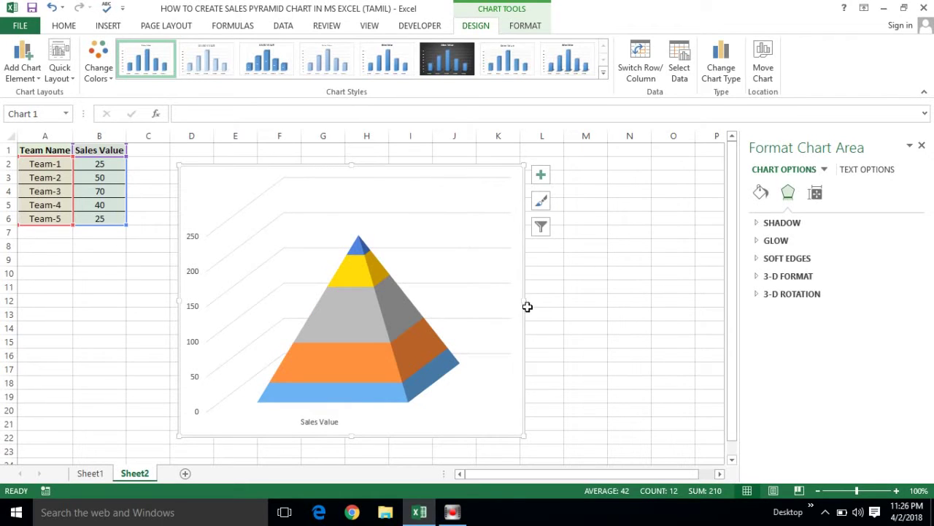
{"action": "left_click_drag", "start_coordinate": [521, 298], "coordinate": [518, 300]}
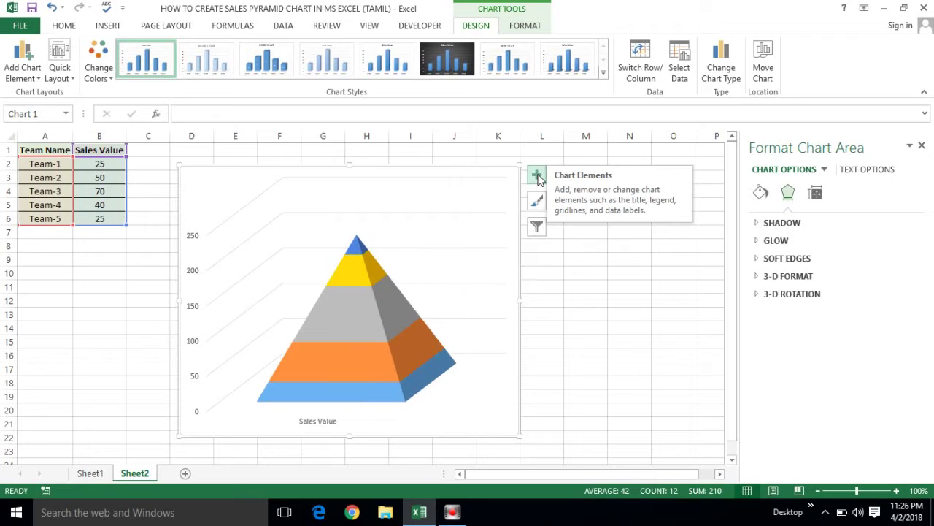
- In Chart Elements, uncheck Axes and Gridlines and check Data Labels
{"action": "left_click", "coordinate": [537, 177]}
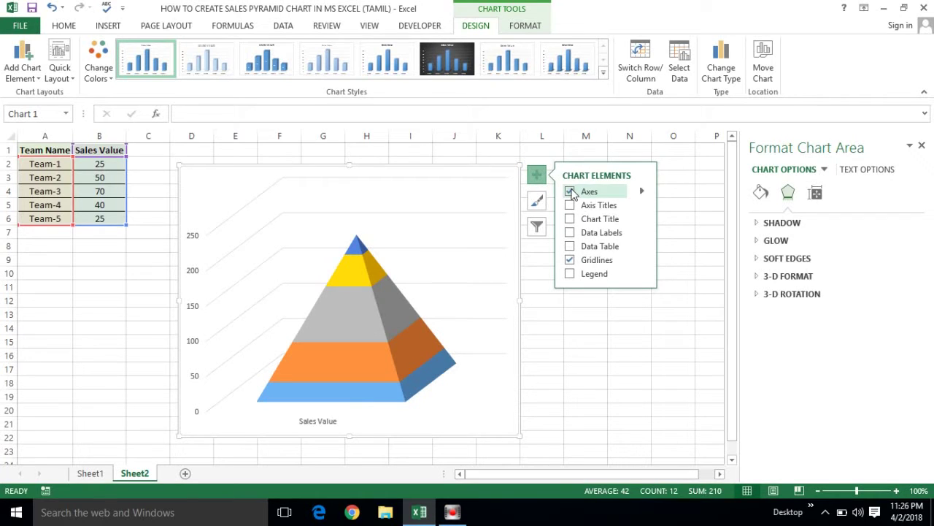
{"action": "left_click", "coordinate": [570, 192]}
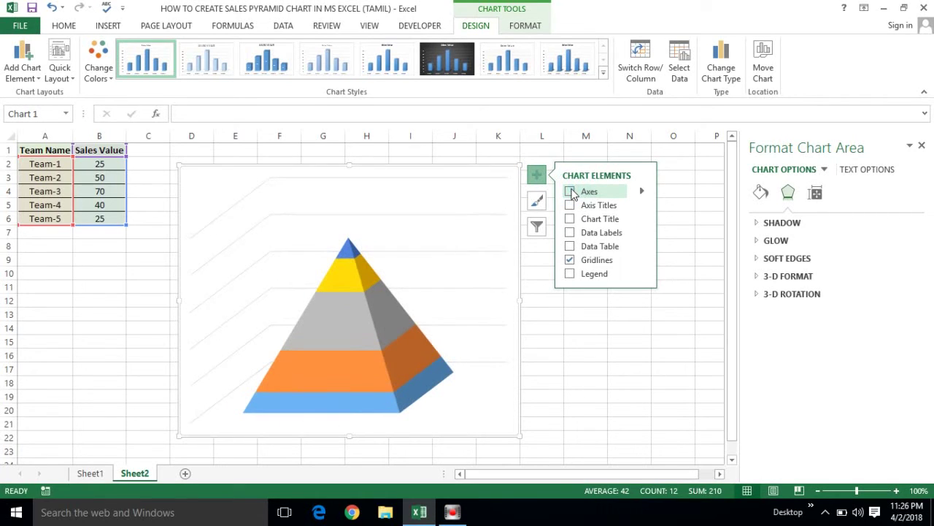
{"action": "left_click", "coordinate": [570, 260]}
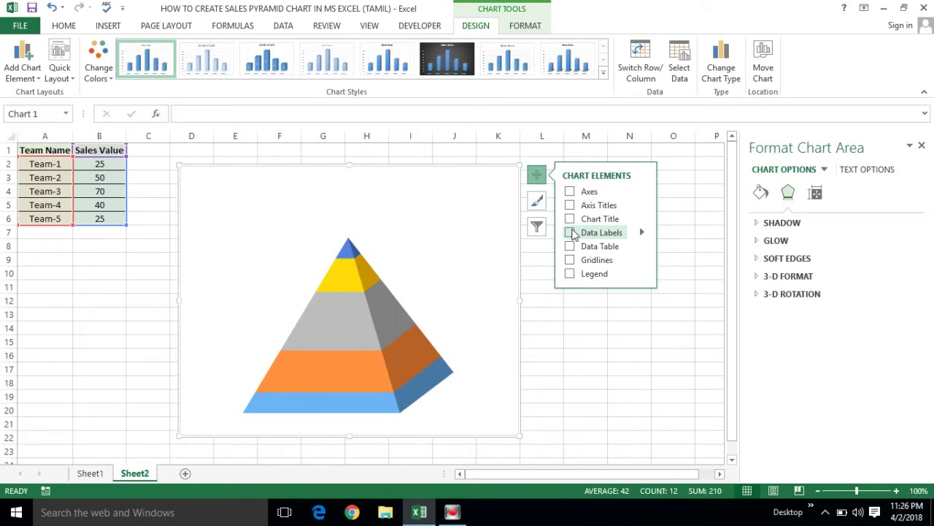
{"action": "left_click", "coordinate": [570, 233]}
- Select the pyramid's data labels, starting from the top 25 label, to show Format Data Labels
{"action": "left_click", "coordinate": [319, 270]}
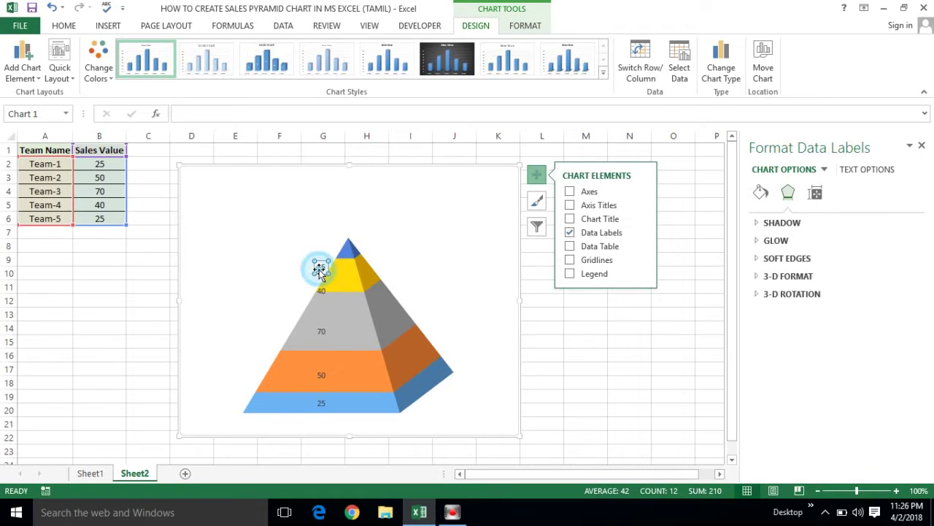
{"action": "left_click", "coordinate": [448, 249]}
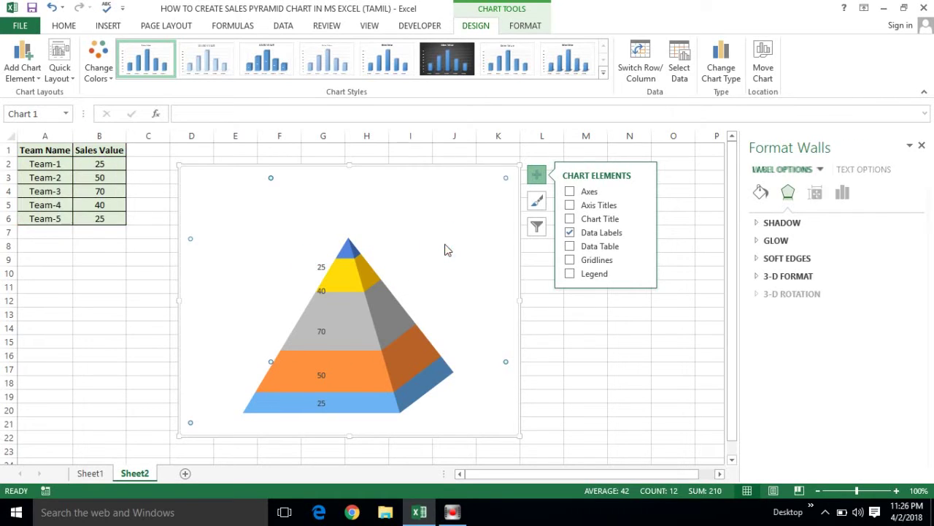
{"action": "left_click", "coordinate": [595, 298]}
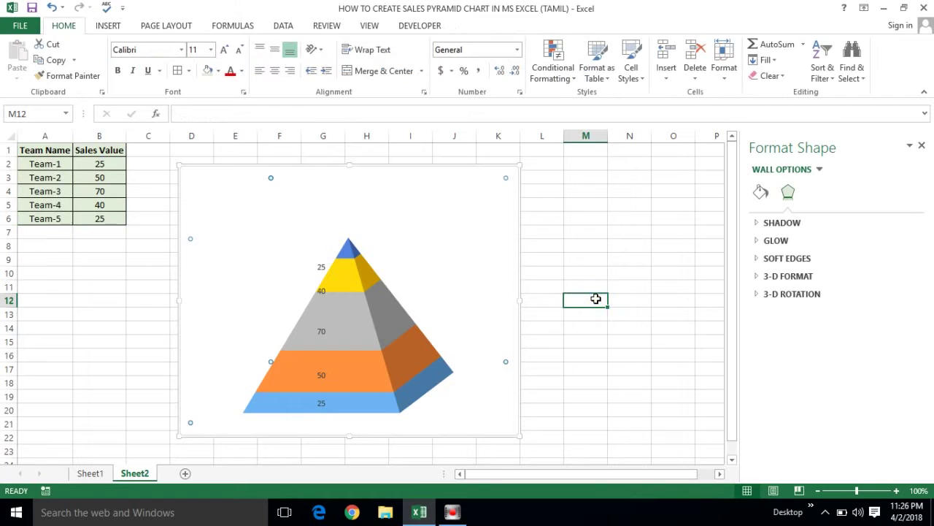
{"action": "left_click", "coordinate": [321, 268]}
{"action": "left_click", "coordinate": [321, 268]}
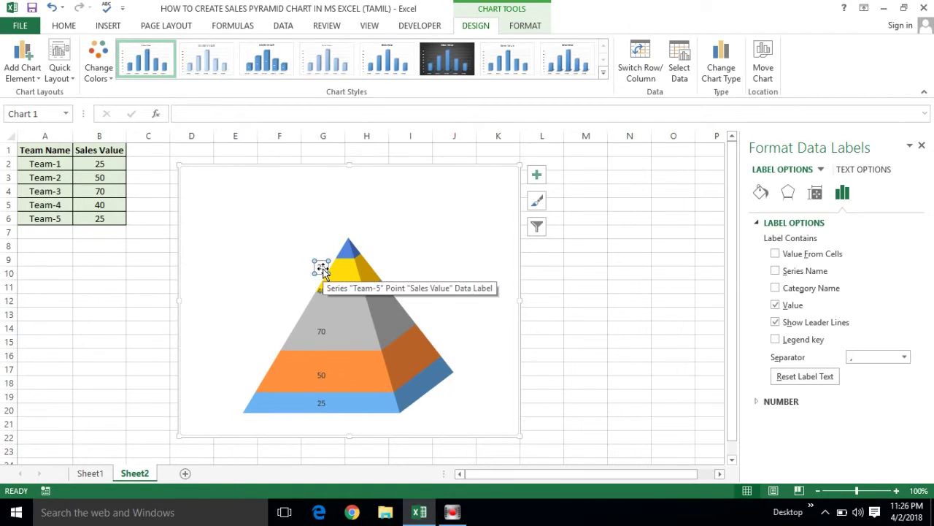
{"action": "left_click", "coordinate": [246, 261]}
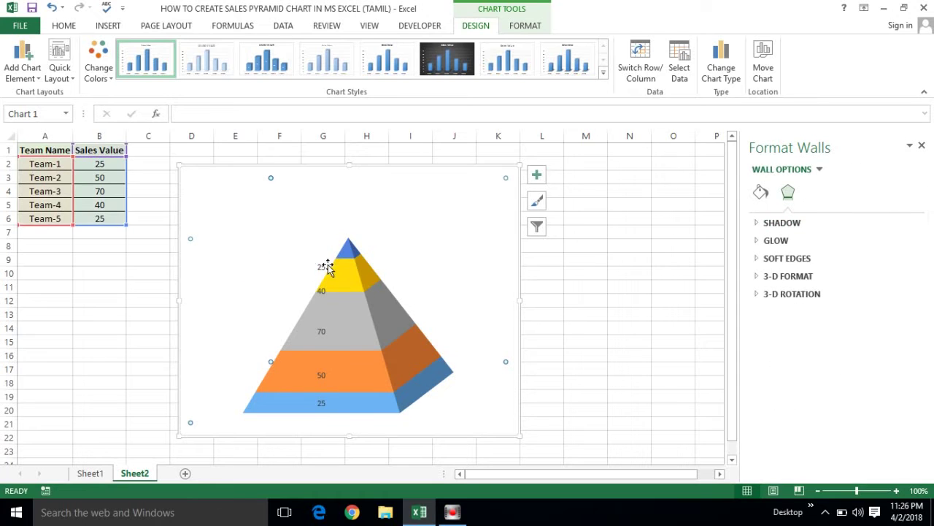
{"action": "left_click", "coordinate": [123, 330]}
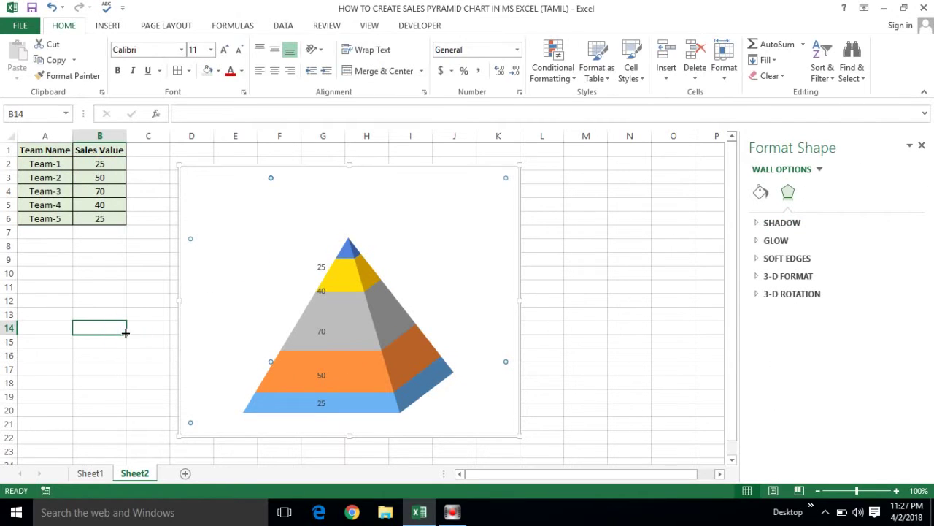
{"action": "left_click", "coordinate": [322, 269]}
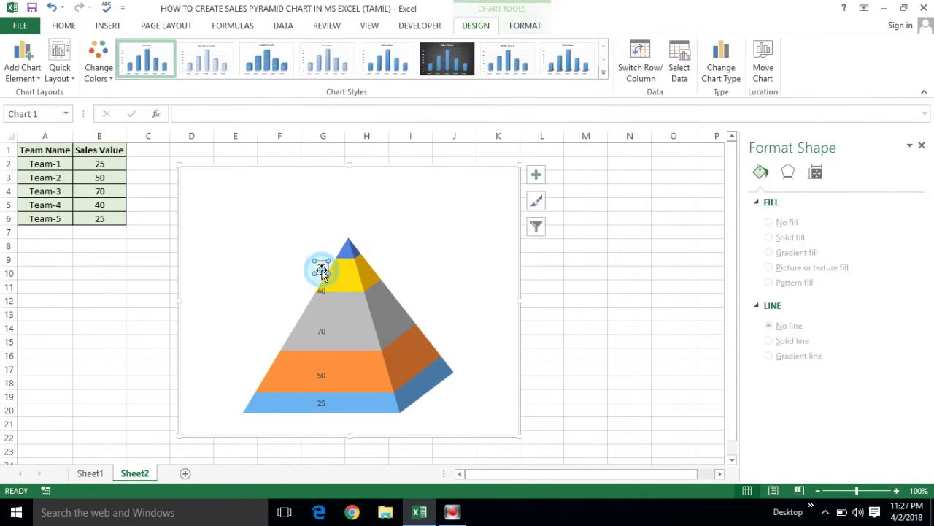
{"action": "left_click", "coordinate": [322, 270]}
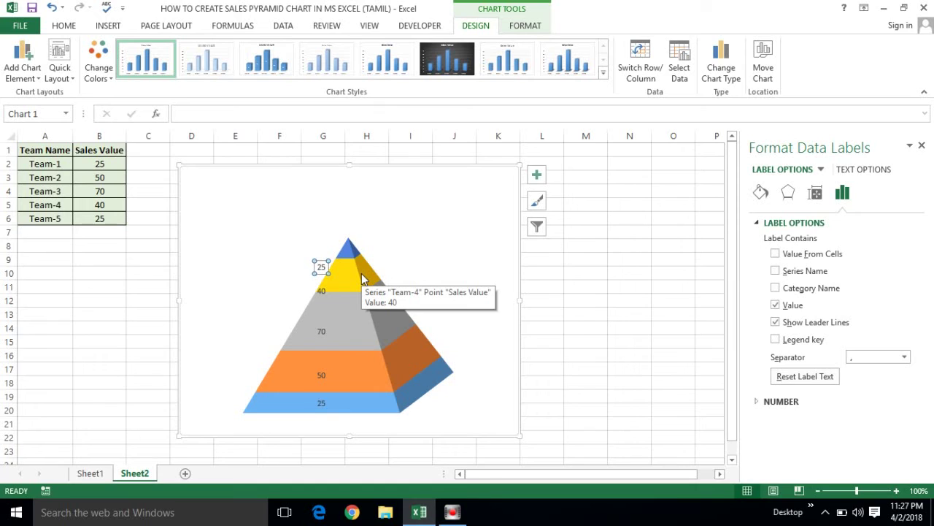
{"action": "left_click", "coordinate": [322, 270]}
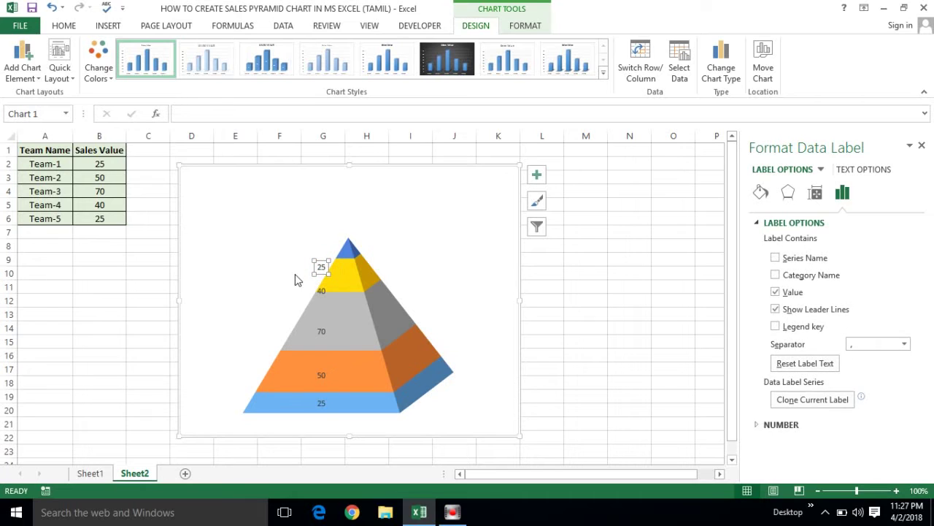
{"action": "left_click", "coordinate": [295, 278]}
{"action": "left_click", "coordinate": [322, 267]}
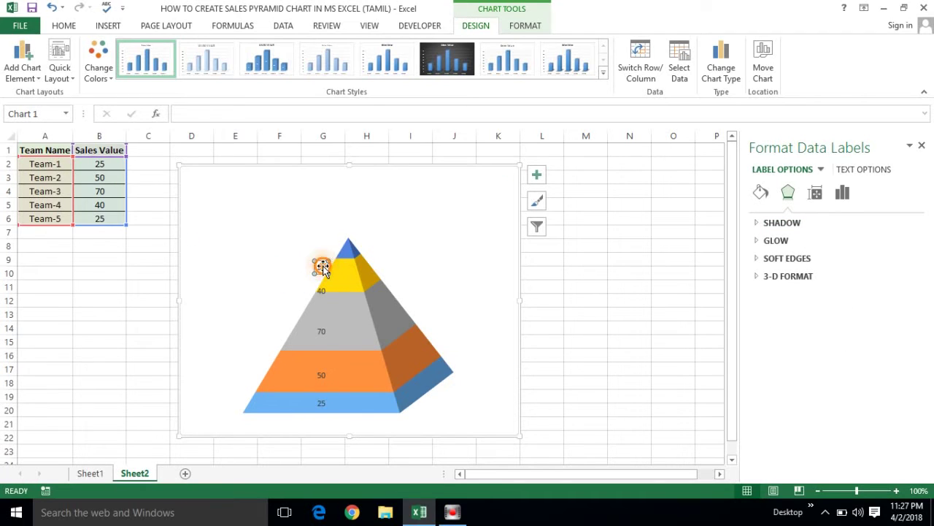
- Tick Series Name in Format Data Labels so the top label shows its team name
{"action": "right_click", "coordinate": [323, 267]}
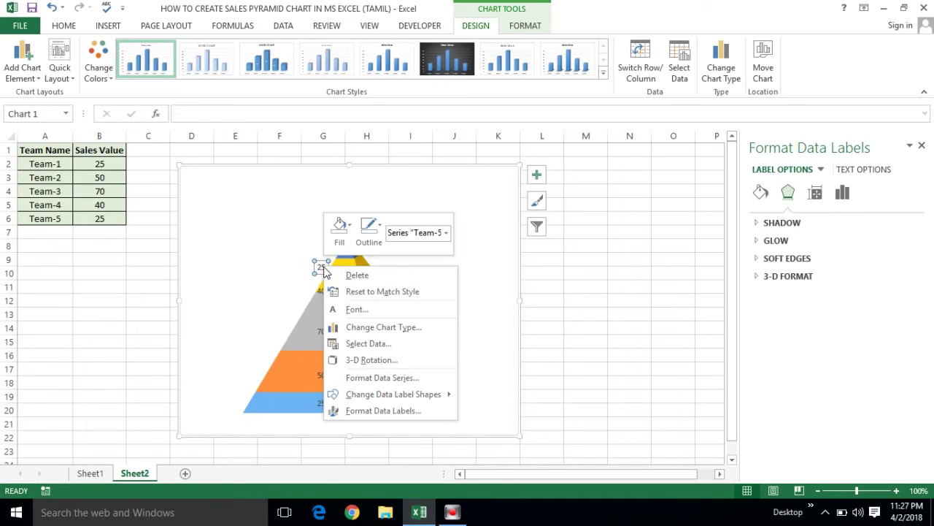
{"action": "left_click", "coordinate": [379, 411]}
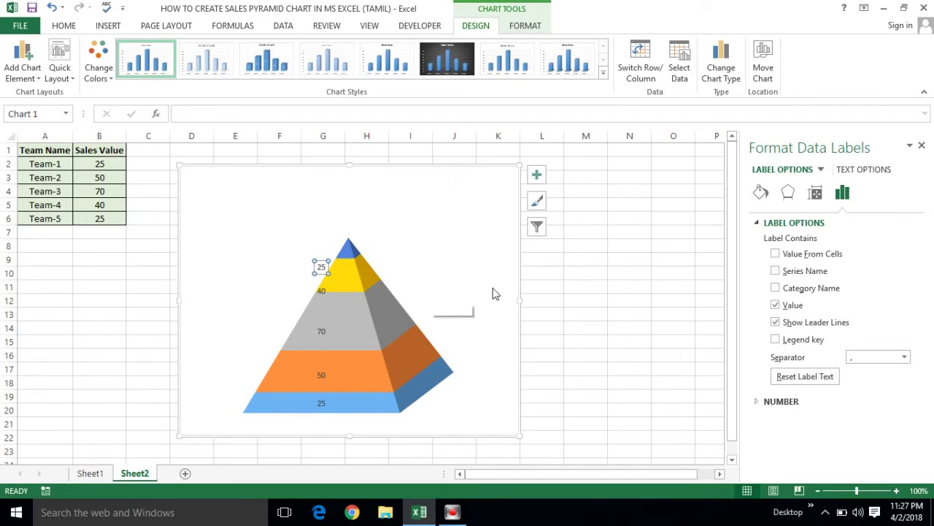
{"action": "left_click", "coordinate": [776, 272]}
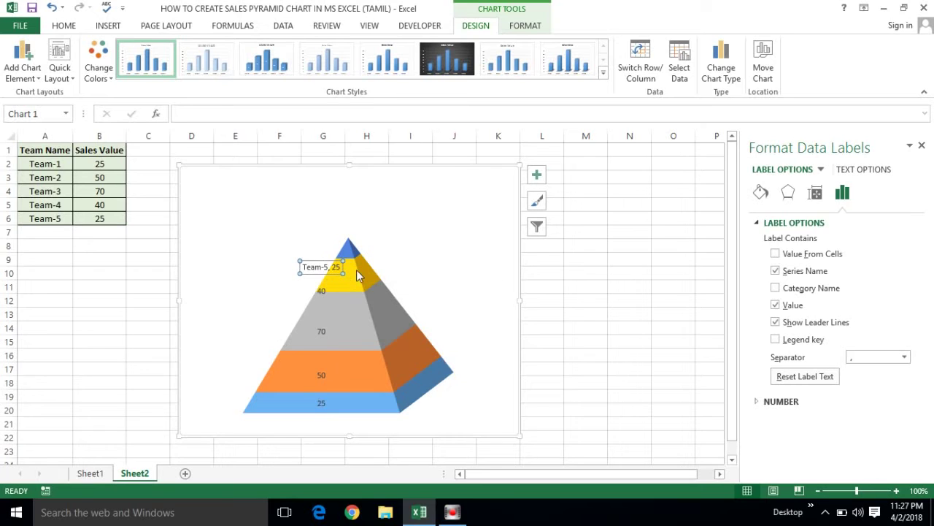
{"action": "left_click", "coordinate": [650, 292]}
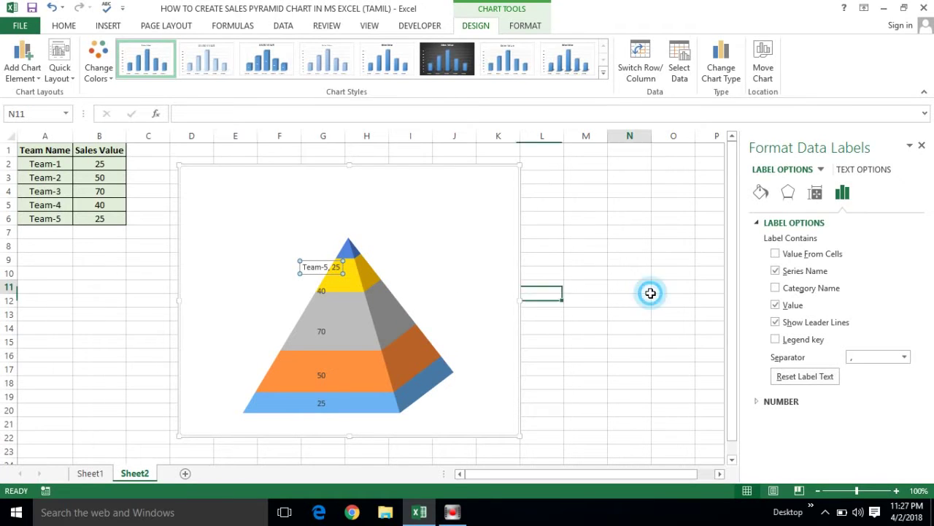
- Add the team name to the 40, 70, 50 and bottom 25 labels
{"action": "left_click", "coordinate": [311, 266]}
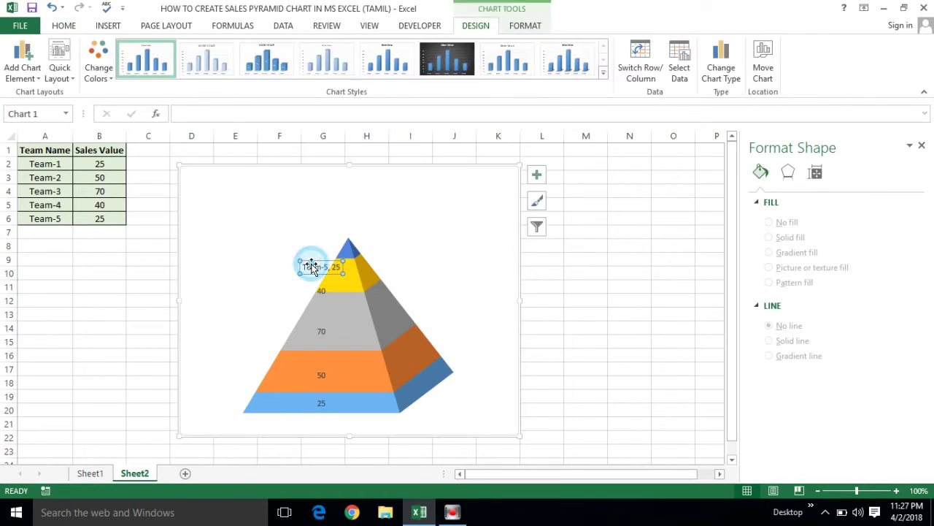
{"action": "left_click", "coordinate": [321, 292]}
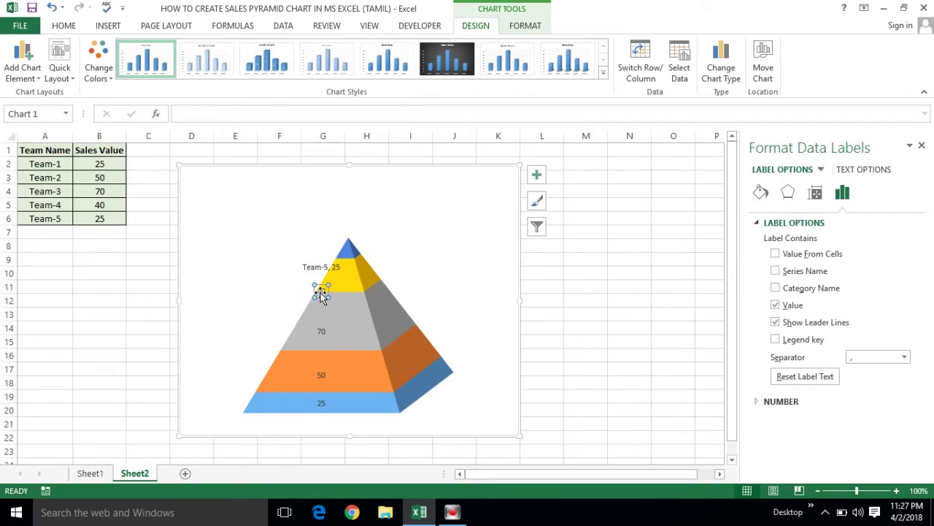
{"action": "left_click", "coordinate": [776, 271]}
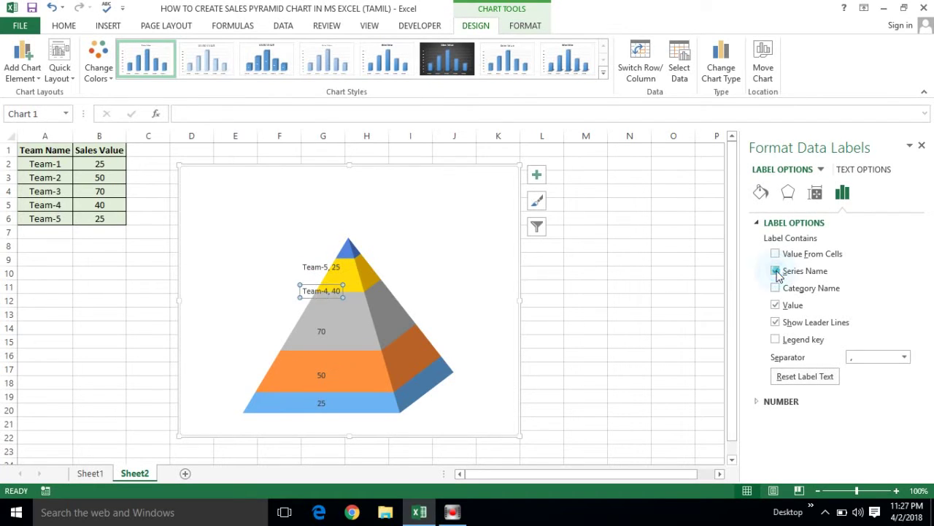
{"action": "left_click", "coordinate": [322, 329]}
{"action": "left_click", "coordinate": [776, 272]}
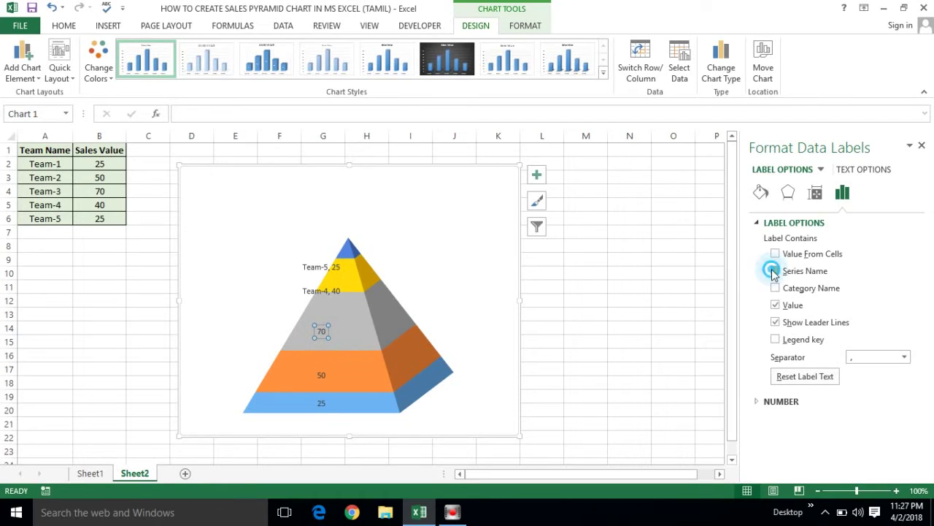
{"action": "left_click", "coordinate": [323, 377]}
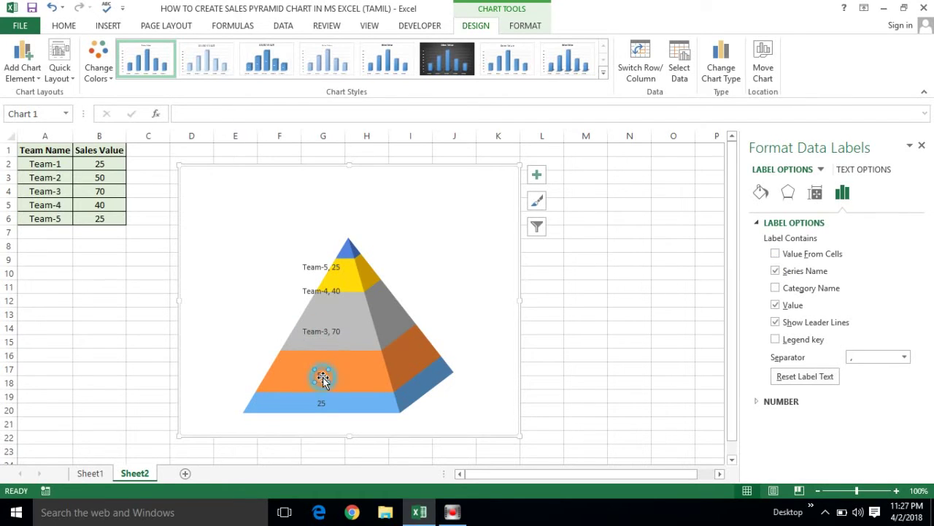
{"action": "left_click", "coordinate": [776, 272]}
{"action": "left_click", "coordinate": [321, 406]}
{"action": "left_click", "coordinate": [775, 272]}
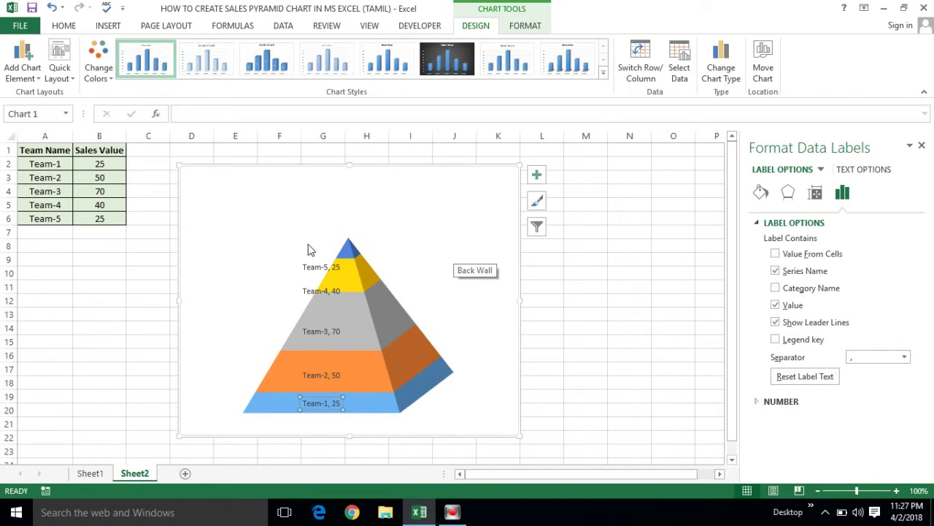
{"action": "left_click", "coordinate": [323, 270]}
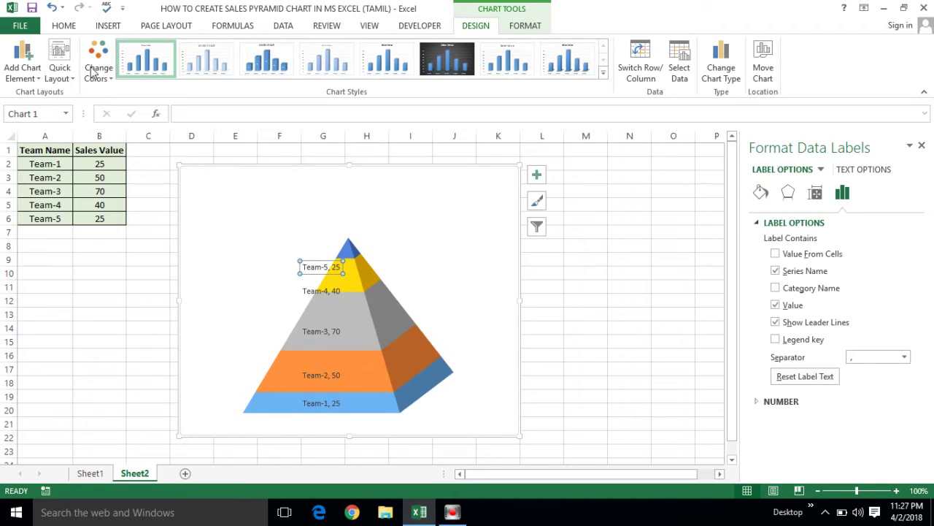
- Bold the five labels from Team-5, 25 down to Team-1, 25
{"action": "left_click", "coordinate": [73, 32]}
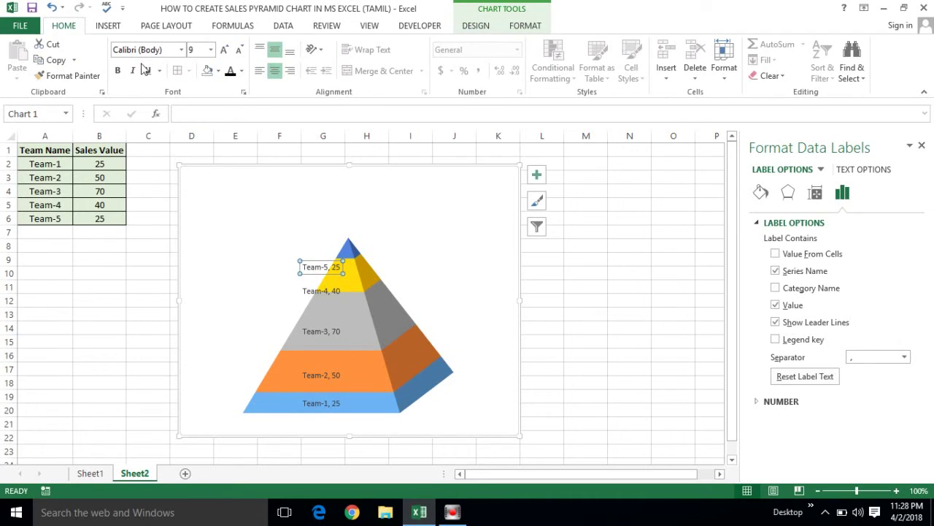
{"action": "left_click", "coordinate": [118, 73]}
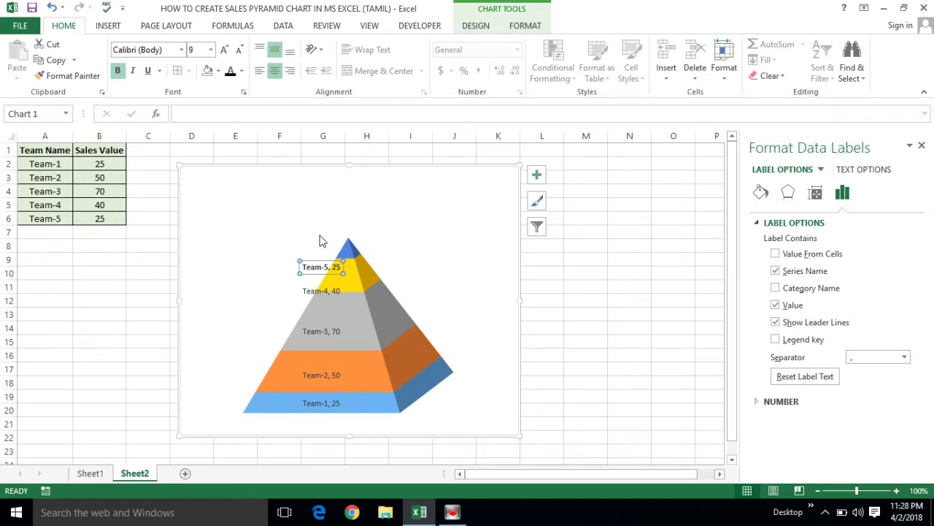
{"action": "left_click", "coordinate": [318, 291]}
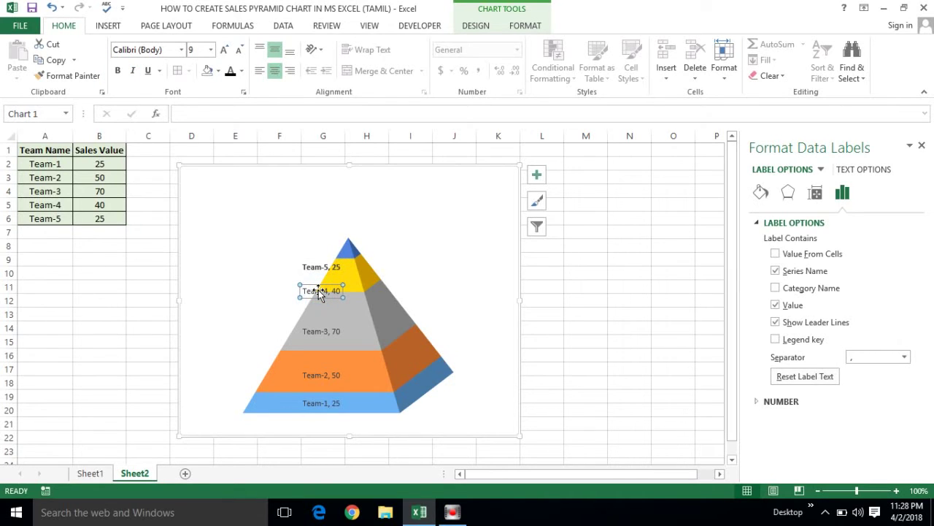
{"action": "key", "text": "ctrl+b"}
{"action": "left_click", "coordinate": [320, 332]}
{"action": "key", "text": "ctrl+b"}
{"action": "left_click", "coordinate": [321, 376]}
{"action": "key", "text": "ctrl+b"}
{"action": "left_click", "coordinate": [322, 404]}
{"action": "key", "text": "ctrl+b"}
- Reselect the Team-5, 25 data label on its own
{"action": "left_click", "coordinate": [280, 276]}
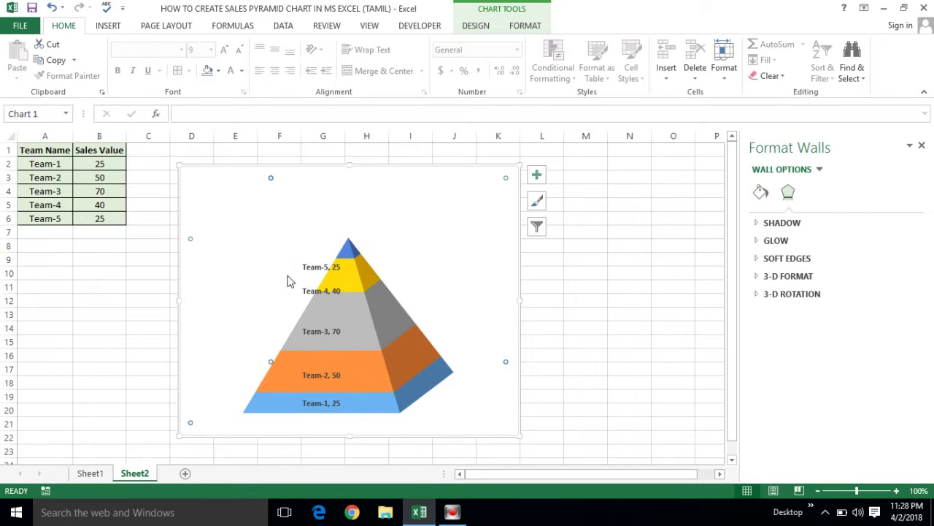
{"action": "left_click", "coordinate": [310, 266]}
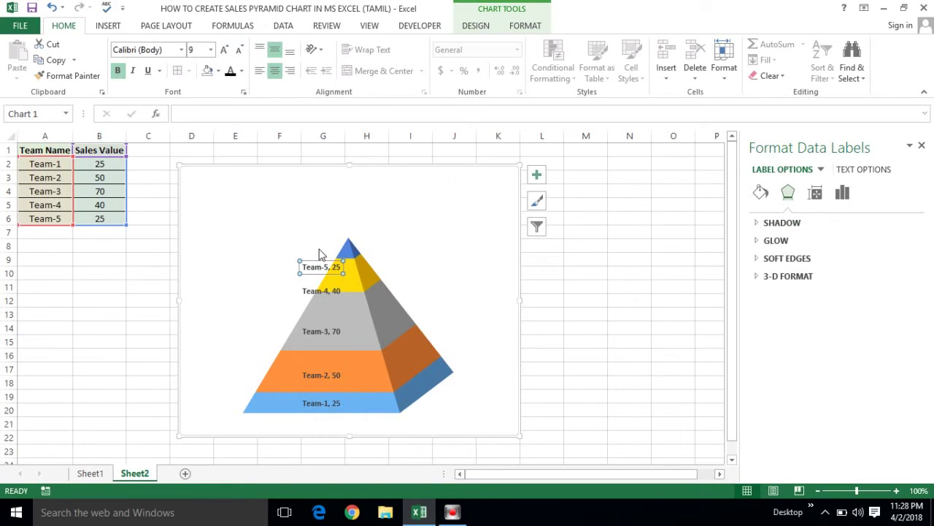
{"action": "left_click", "coordinate": [314, 249]}
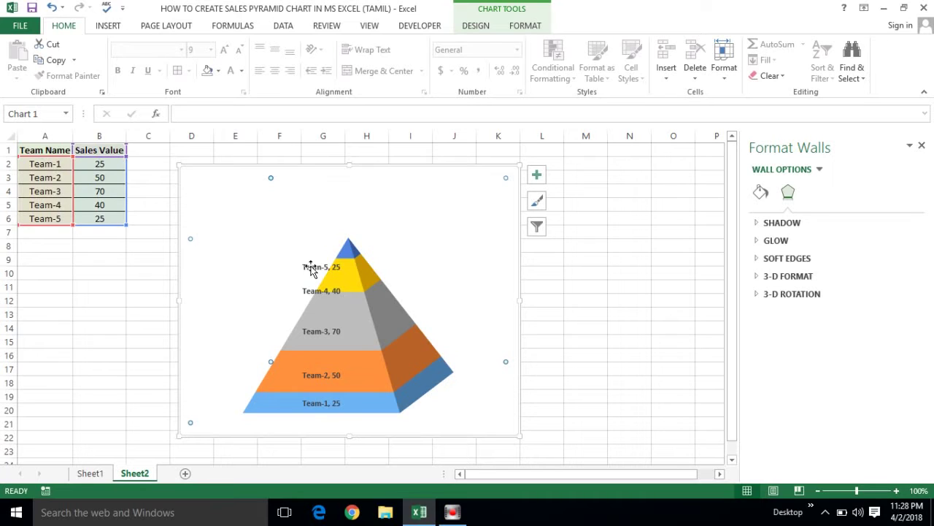
{"action": "left_click", "coordinate": [312, 267]}
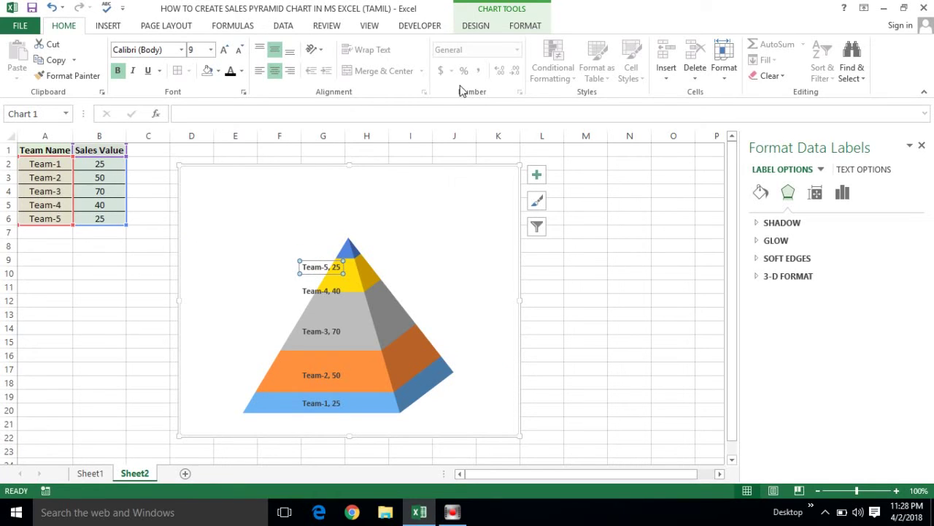
{"action": "left_click", "coordinate": [481, 30]}
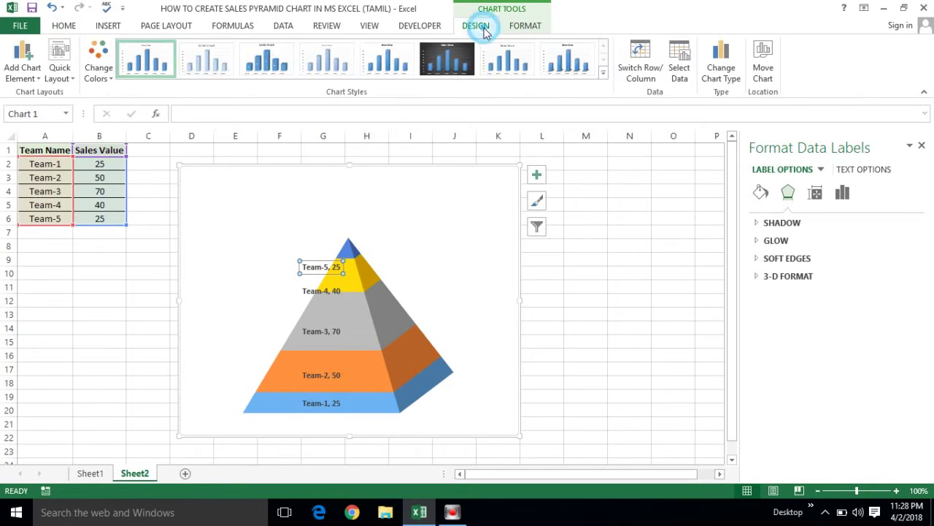
- Make the Team-5 label an oval callout and move it left of the pyramid
{"action": "left_click", "coordinate": [527, 27]}
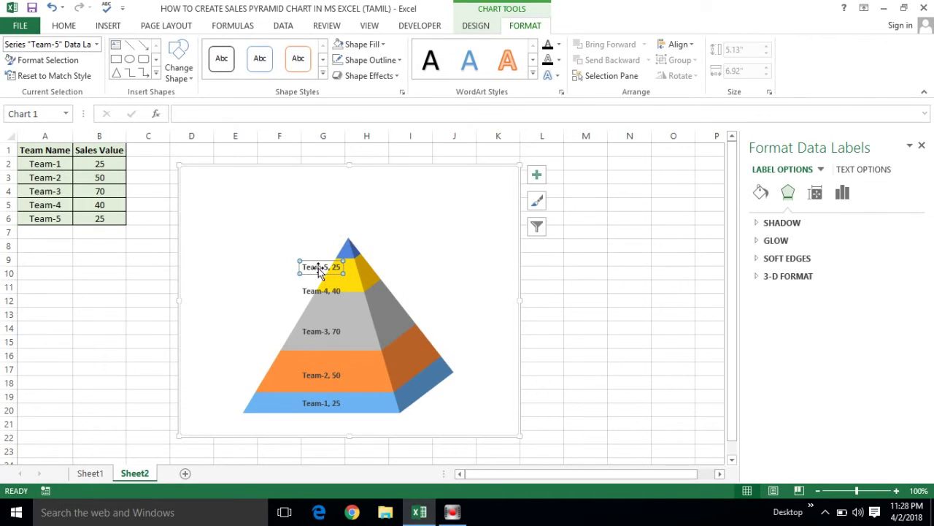
{"action": "left_click", "coordinate": [365, 271]}
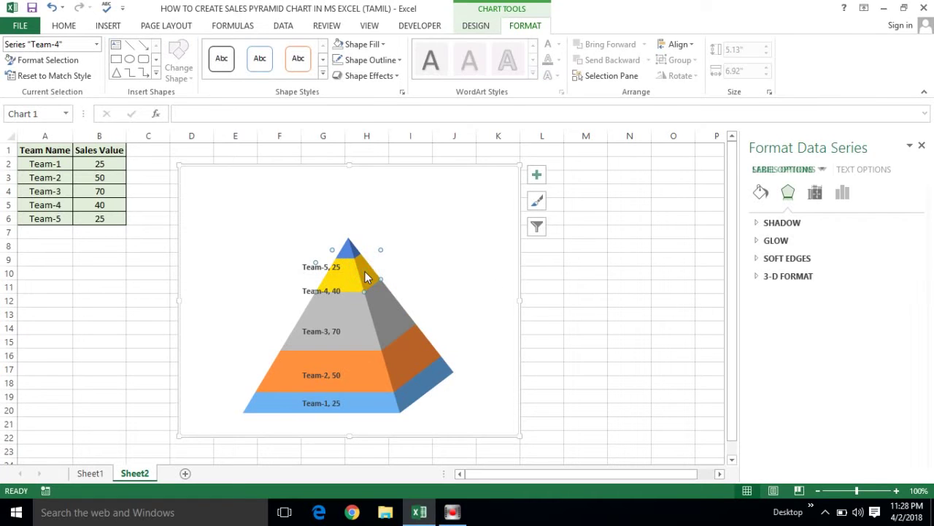
{"action": "left_click", "coordinate": [273, 244]}
{"action": "left_click", "coordinate": [325, 269]}
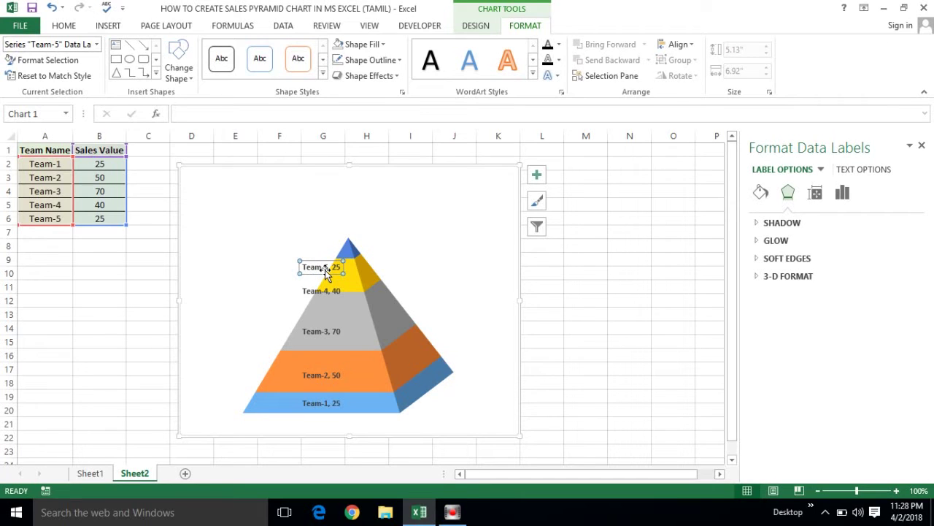
{"action": "right_click", "coordinate": [325, 270]}
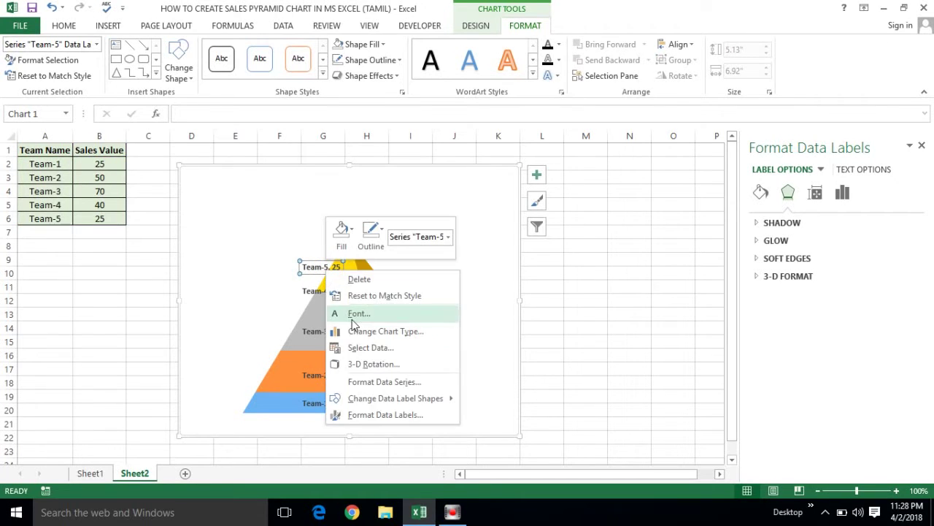
{"action": "left_click", "coordinate": [313, 266]}
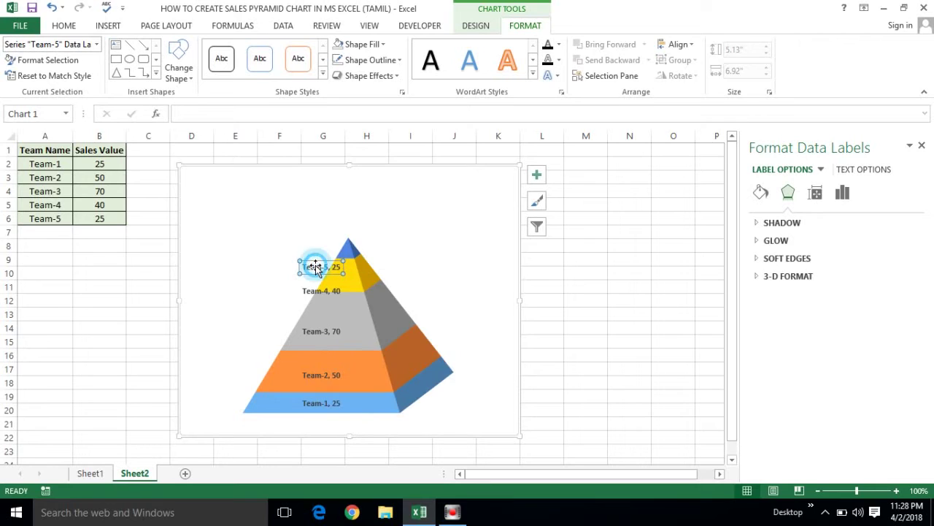
{"action": "right_click", "coordinate": [315, 265]}
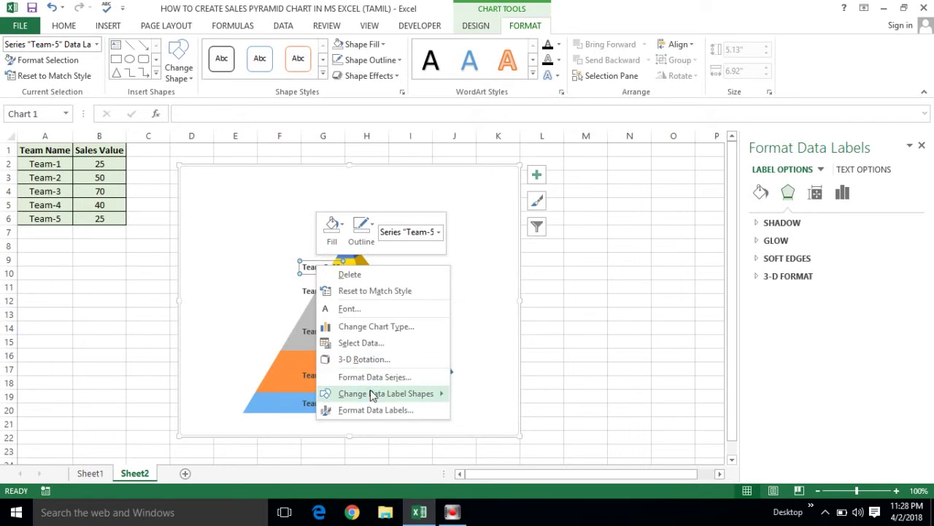
{"action": "mouse_move", "coordinate": [371, 398]}
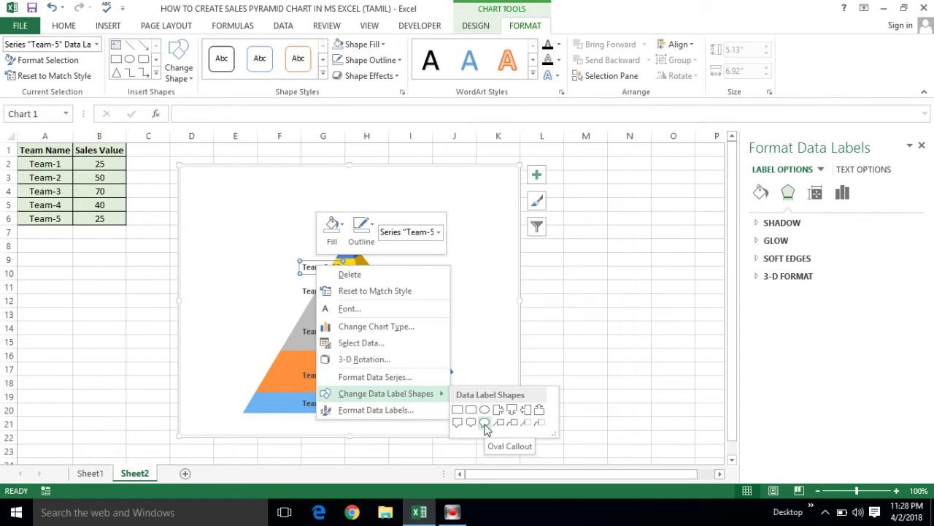
{"action": "left_click", "coordinate": [484, 422]}
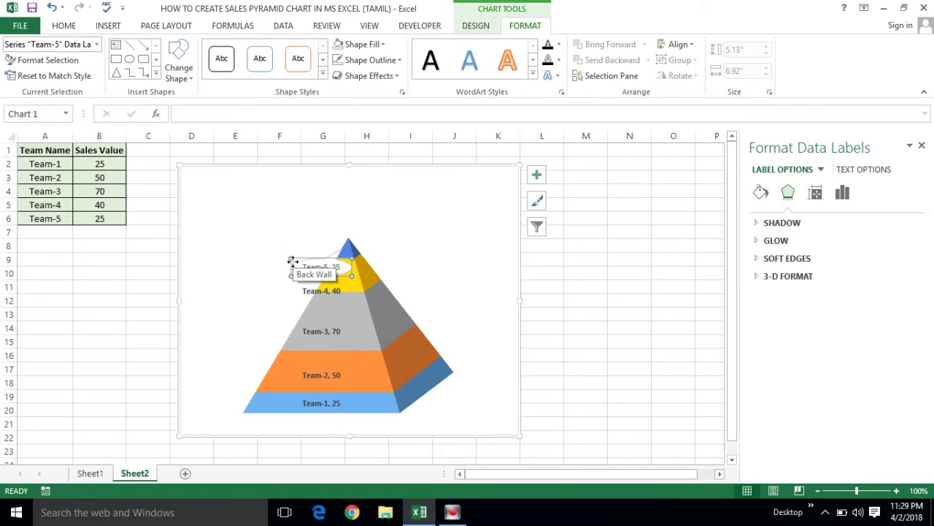
{"action": "left_click_drag", "start_coordinate": [292, 262], "coordinate": [209, 244]}
{"action": "left_click", "coordinate": [301, 250]}
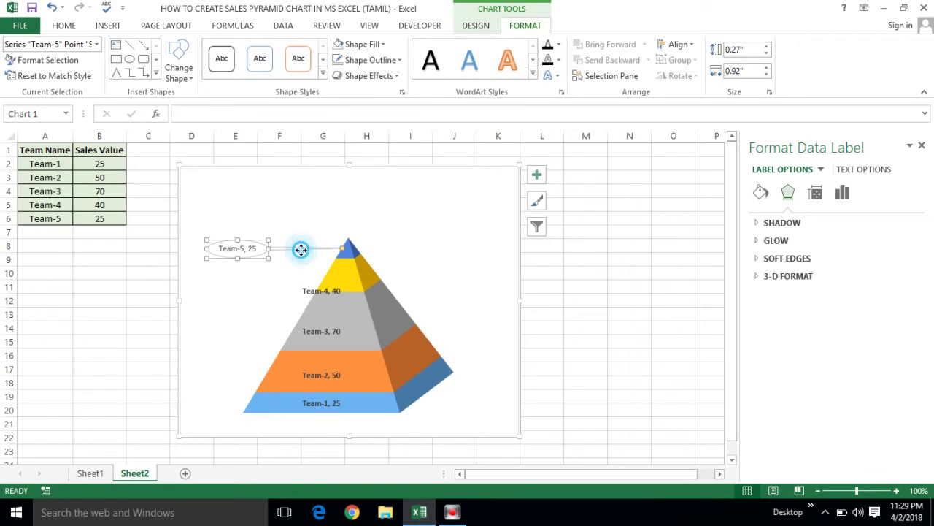
{"action": "left_click", "coordinate": [299, 249]}
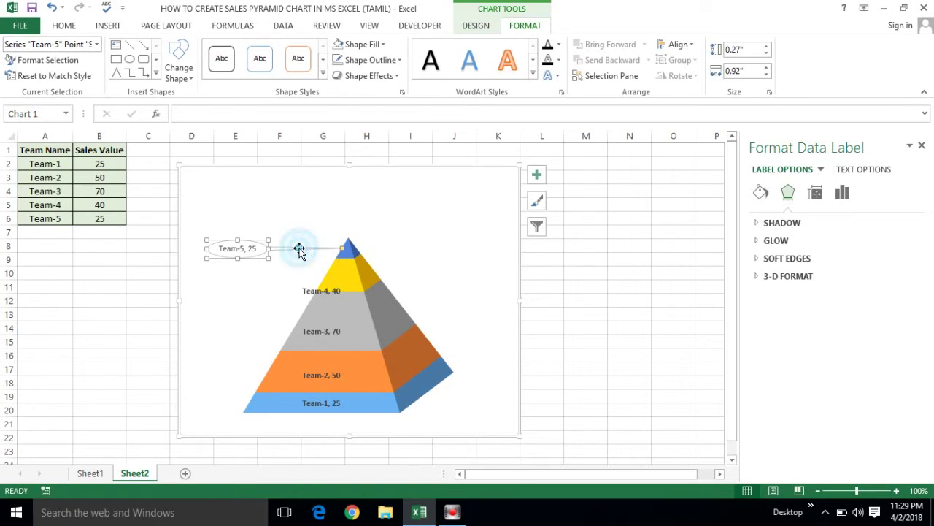
- Make the Team-4, 40 label an oval callout placed left of the pyramid
{"action": "left_click", "coordinate": [323, 292]}
{"action": "right_click", "coordinate": [326, 293]}
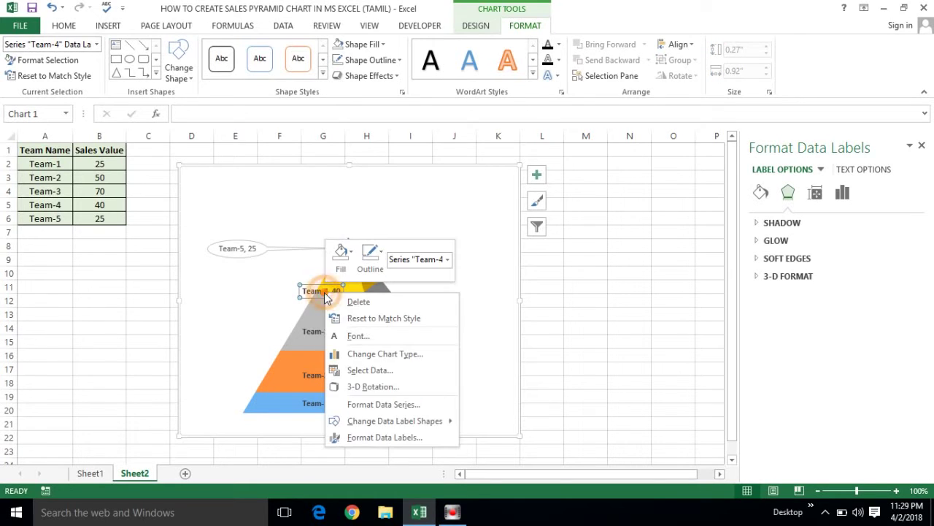
{"action": "left_click", "coordinate": [408, 423]}
{"action": "left_click", "coordinate": [495, 451]}
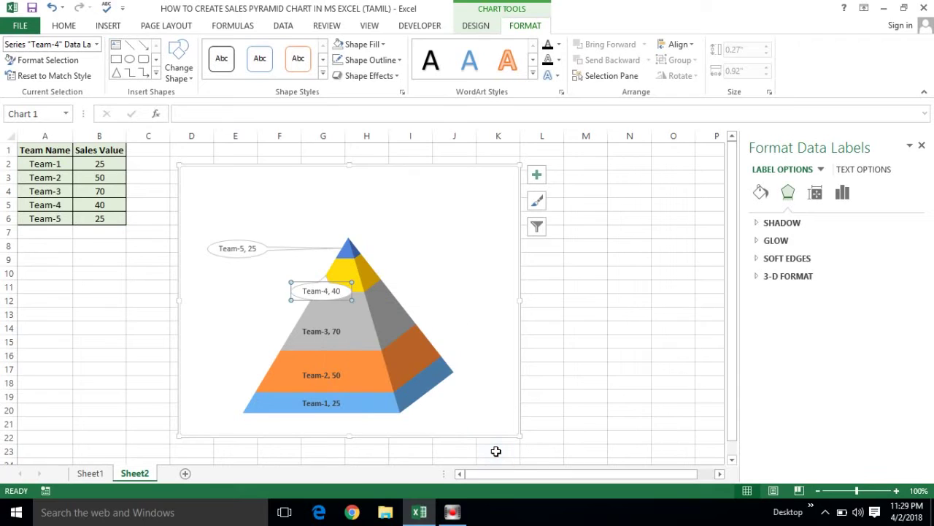
{"action": "left_click_drag", "start_coordinate": [295, 286], "coordinate": [210, 281]}
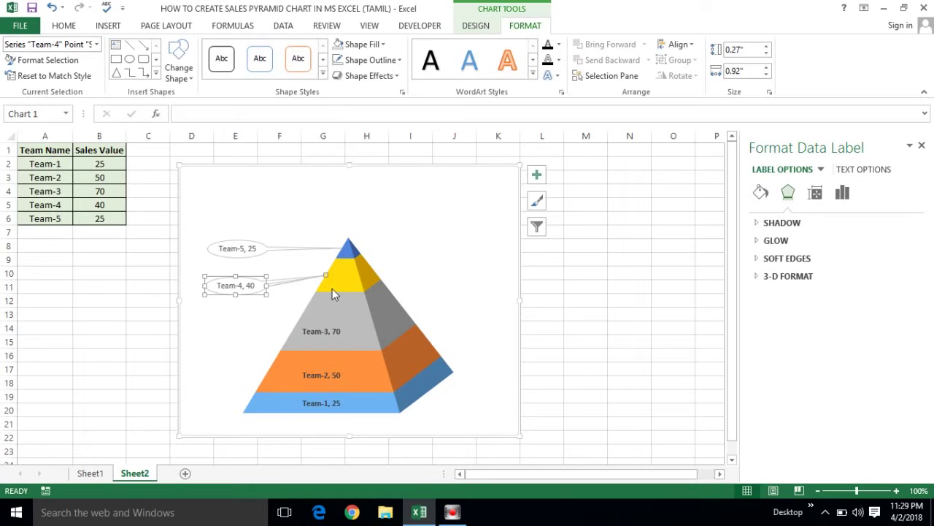
- Turn the Team-3, 70 label into an oval callout left of the pyramid
{"action": "left_click", "coordinate": [324, 330]}
{"action": "right_click", "coordinate": [325, 330]}
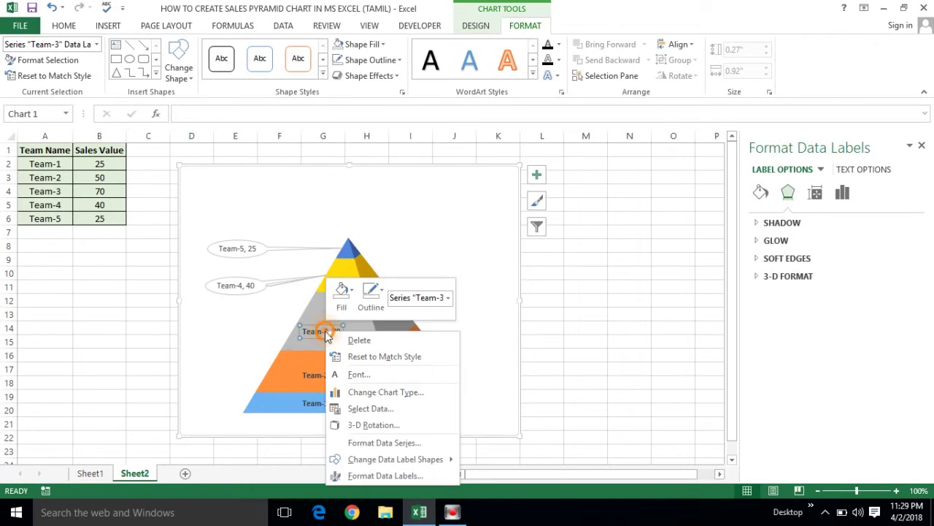
{"action": "mouse_move", "coordinate": [398, 459]}
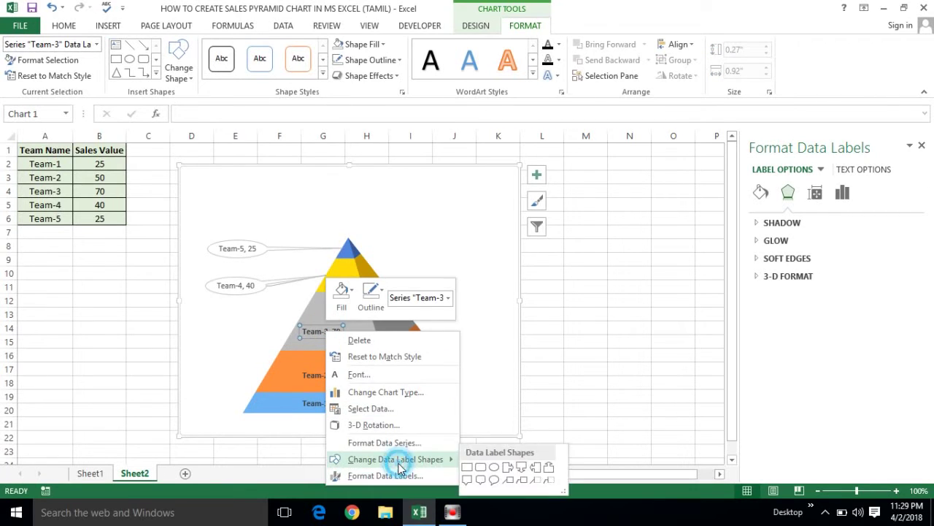
{"action": "left_click", "coordinate": [494, 480]}
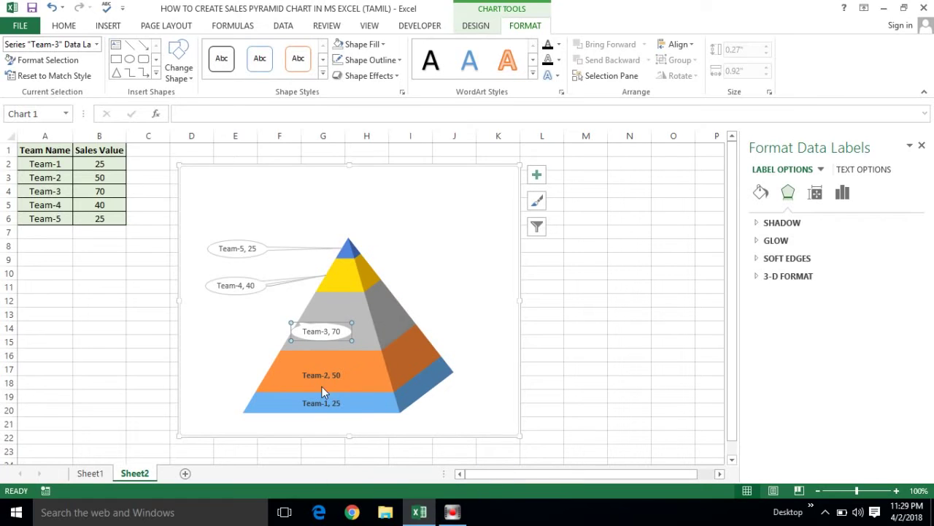
{"action": "left_click", "coordinate": [293, 329]}
{"action": "left_click_drag", "start_coordinate": [294, 329], "coordinate": [203, 325]}
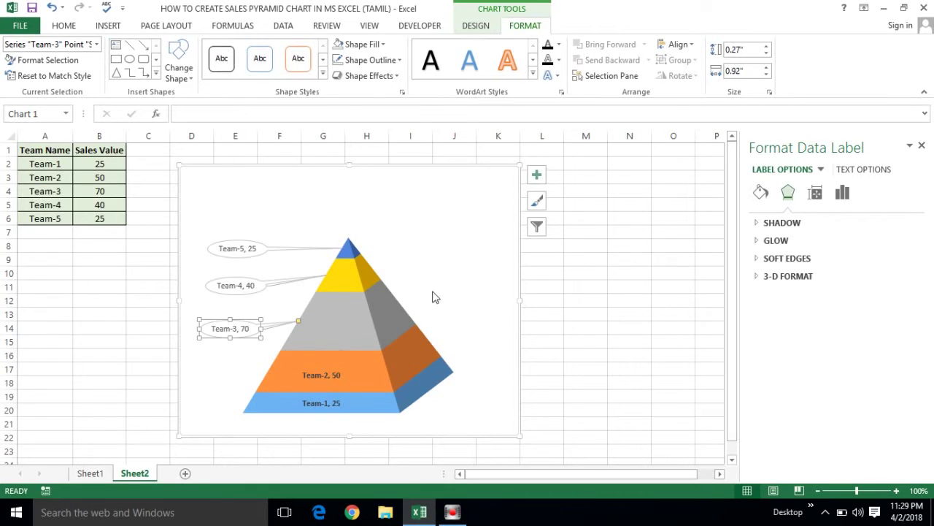
{"action": "left_click", "coordinate": [334, 373]}
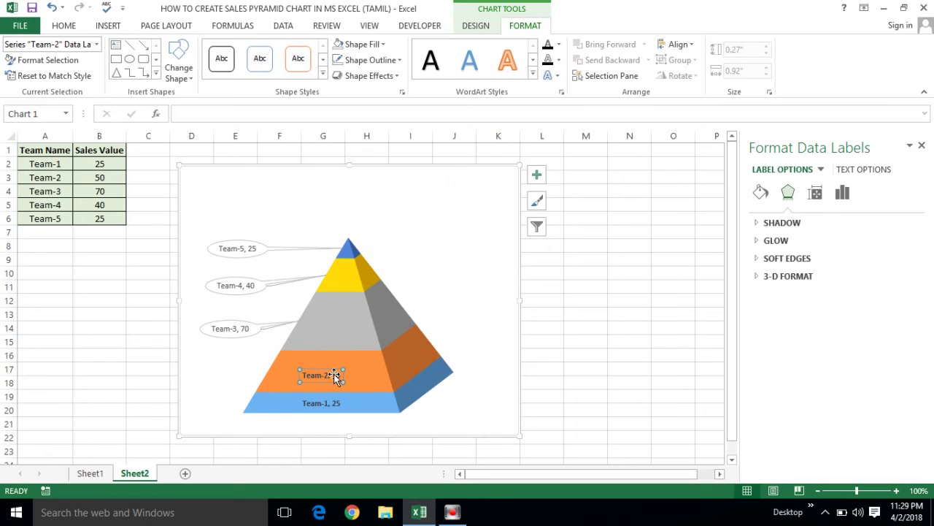
- Make the Team-2 label an oval callout left of the orange layer
{"action": "right_click", "coordinate": [334, 374]}
{"action": "left_click", "coordinate": [430, 349]}
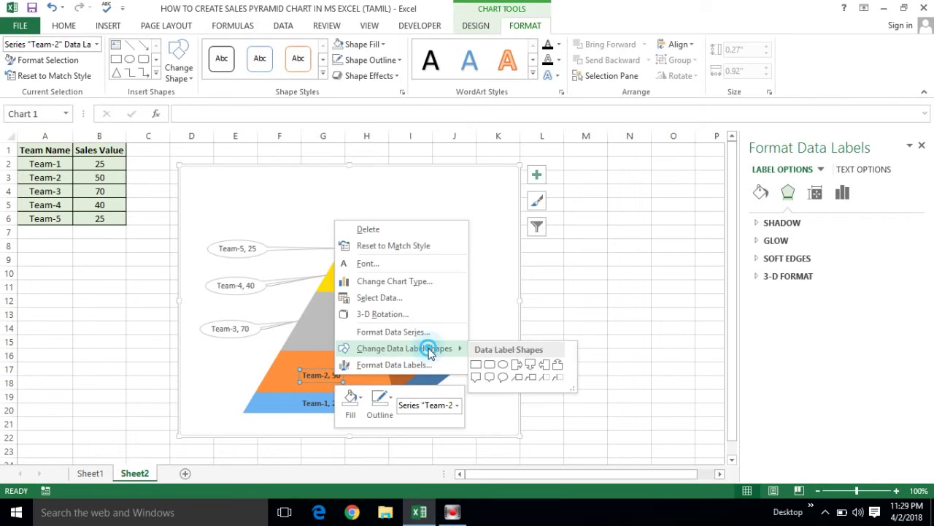
{"action": "left_click", "coordinate": [503, 377]}
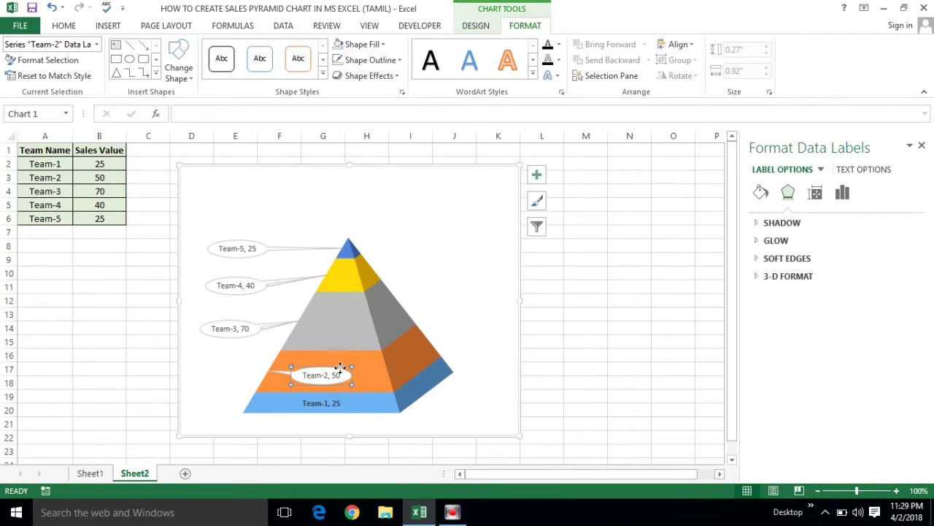
{"action": "left_click_drag", "start_coordinate": [295, 367], "coordinate": [197, 360]}
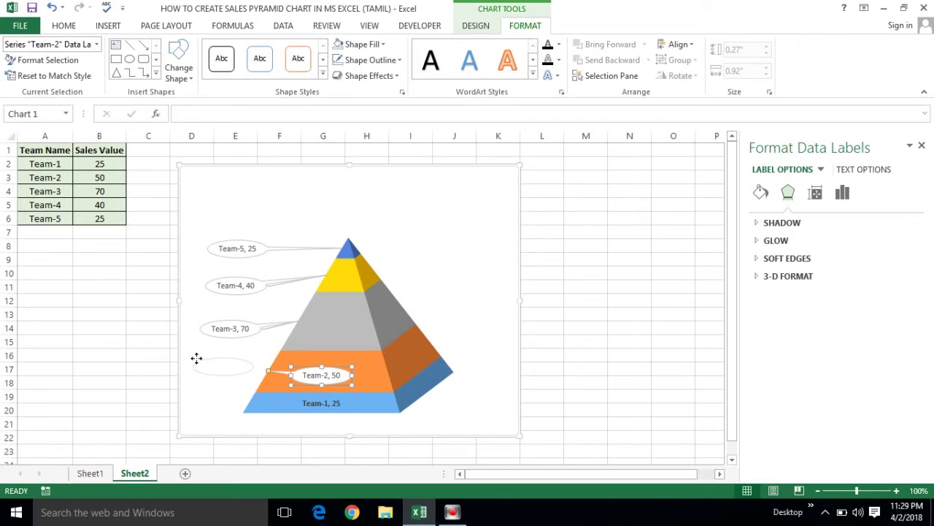
{"action": "mouse_move", "coordinate": [198, 357]}
{"action": "left_mouse_down"}
{"action": "mouse_move", "coordinate": [180, 349]}
{"action": "mouse_move", "coordinate": [197, 357]}
{"action": "left_mouse_up"}
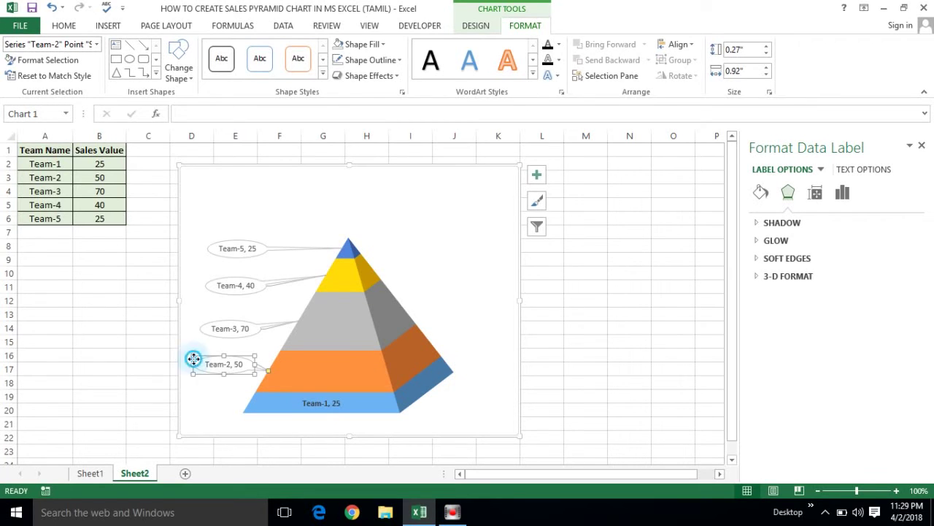
{"action": "left_click_drag", "start_coordinate": [192, 358], "coordinate": [189, 354]}
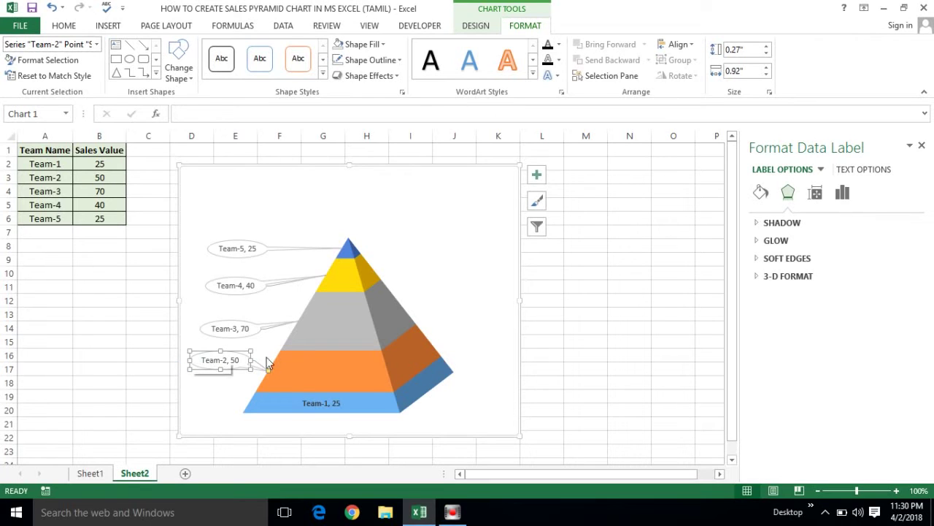
- Make the Team-1 label an oval callout left of the blue base
{"action": "left_click", "coordinate": [307, 402]}
{"action": "right_click", "coordinate": [307, 402]}
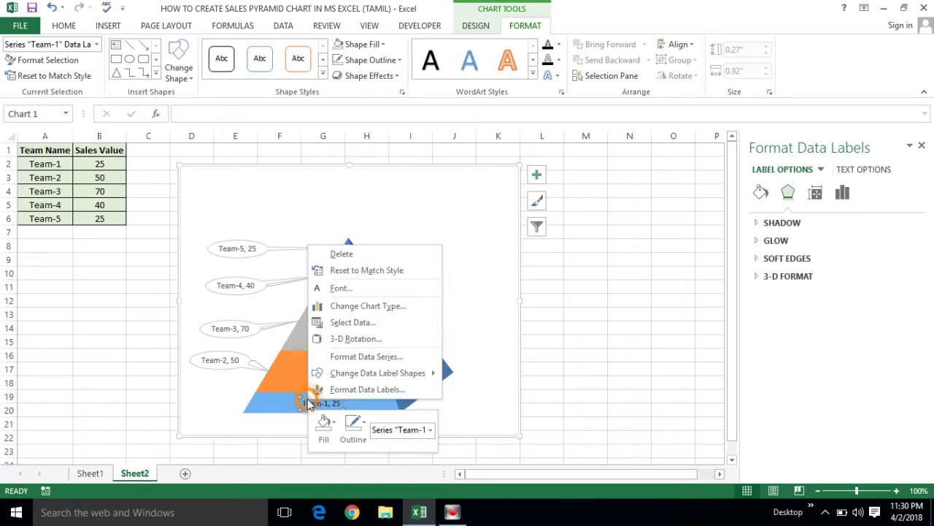
{"action": "mouse_move", "coordinate": [418, 373]}
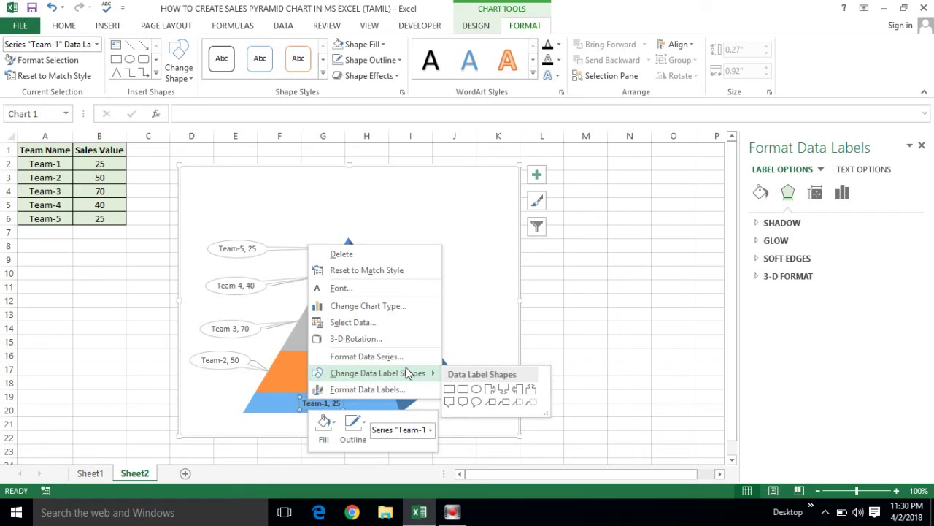
{"action": "left_click", "coordinate": [474, 403]}
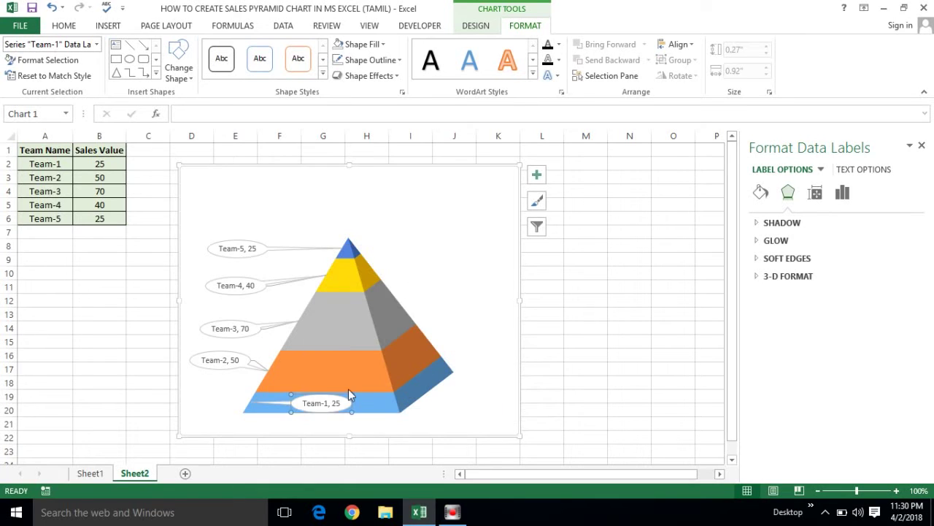
{"action": "left_click", "coordinate": [292, 396]}
{"action": "left_click_drag", "start_coordinate": [249, 401], "coordinate": [189, 392]}
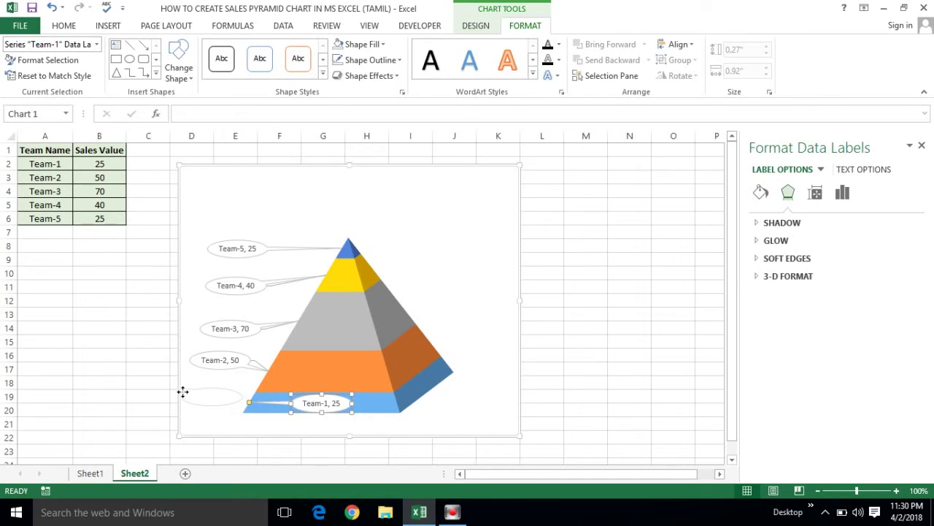
{"action": "left_click_drag", "start_coordinate": [182, 392], "coordinate": [183, 392]}
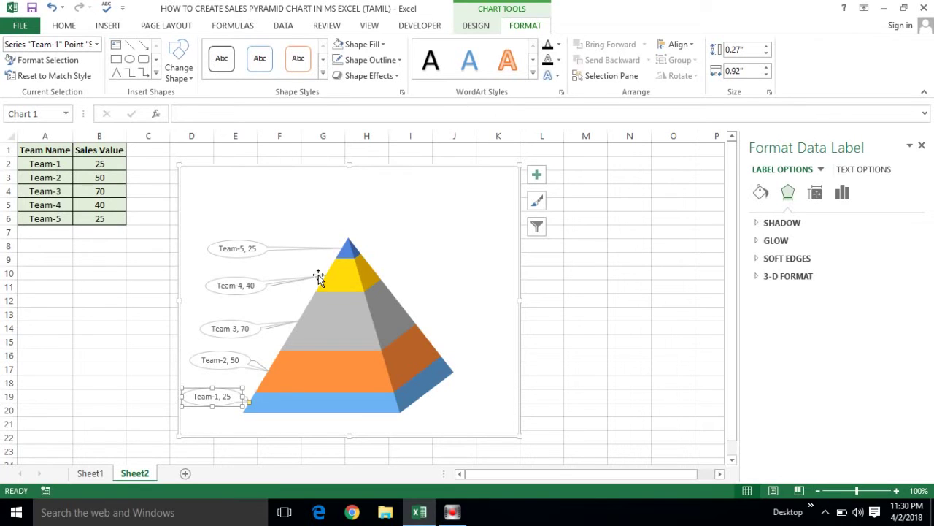
{"action": "left_click", "coordinate": [252, 248]}
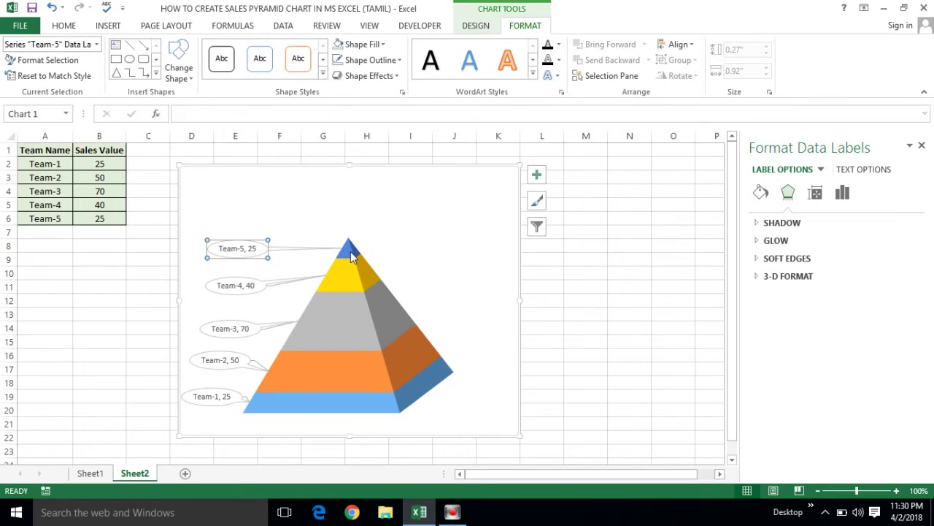
- Give the Team-5 callout a blue filled shape style
{"action": "mouse_move", "coordinate": [349, 254]}
{"action": "left_click", "coordinate": [324, 77]}
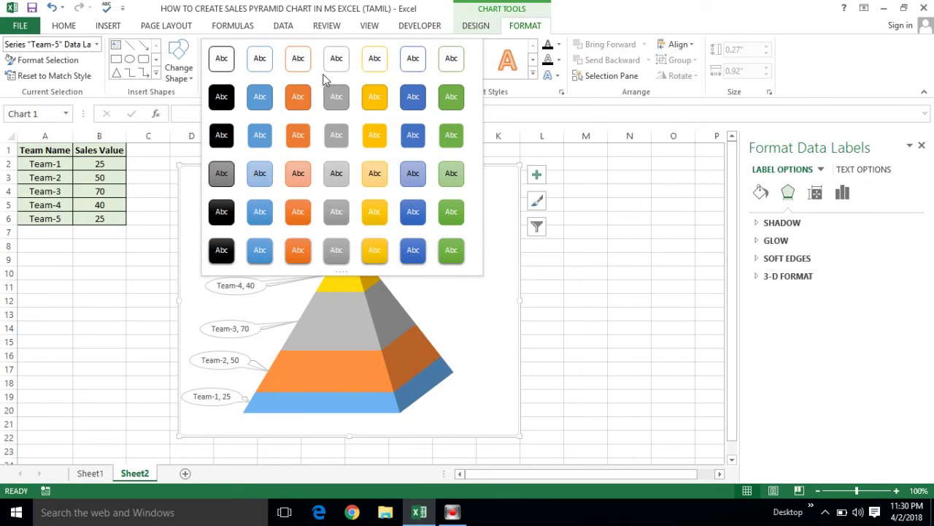
{"action": "left_click", "coordinate": [259, 139]}
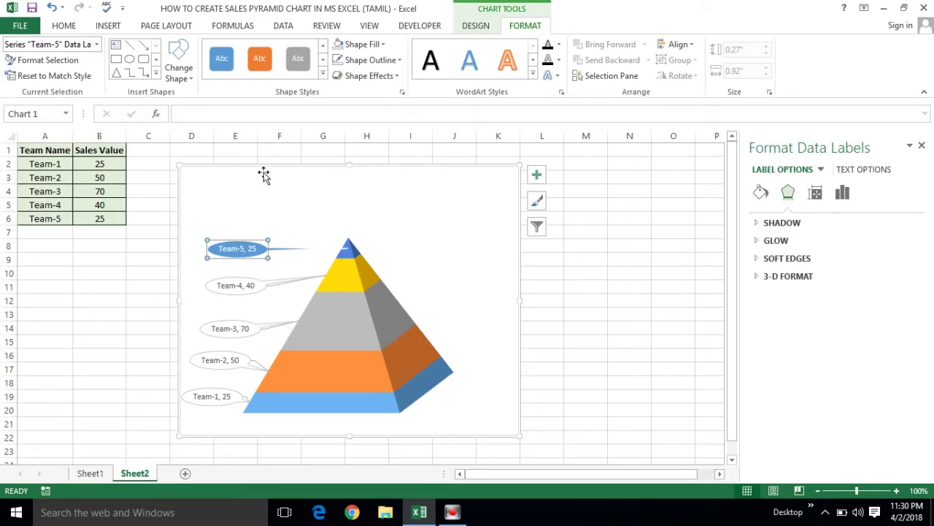
{"action": "left_click", "coordinate": [289, 283]}
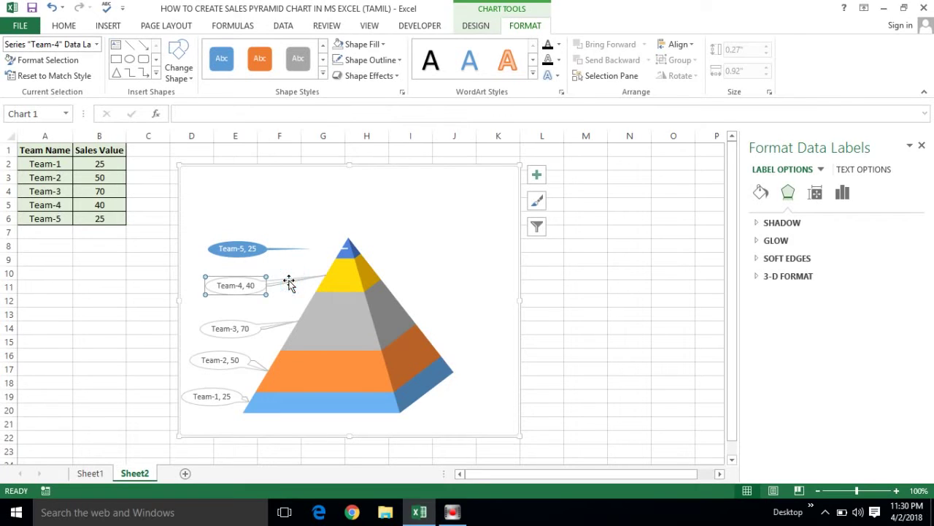
{"action": "left_click", "coordinate": [319, 249]}
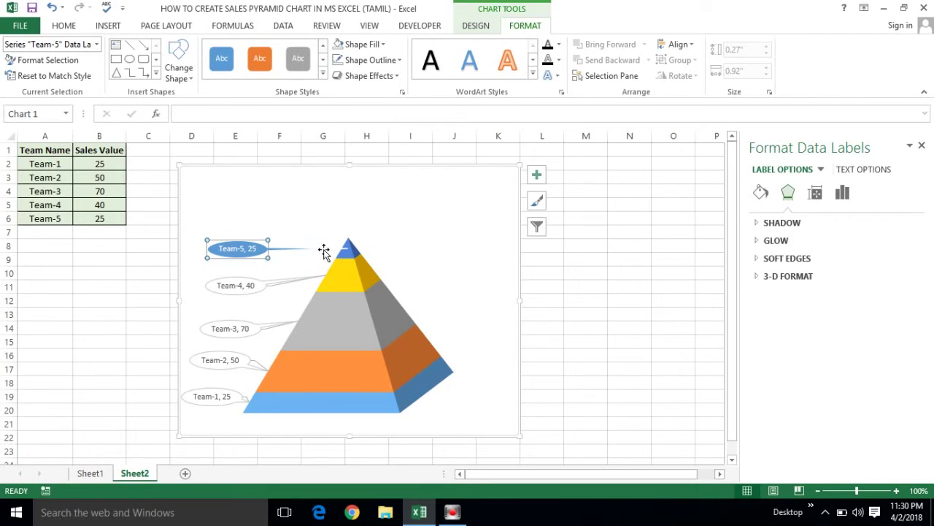
{"action": "left_click", "coordinate": [323, 250]}
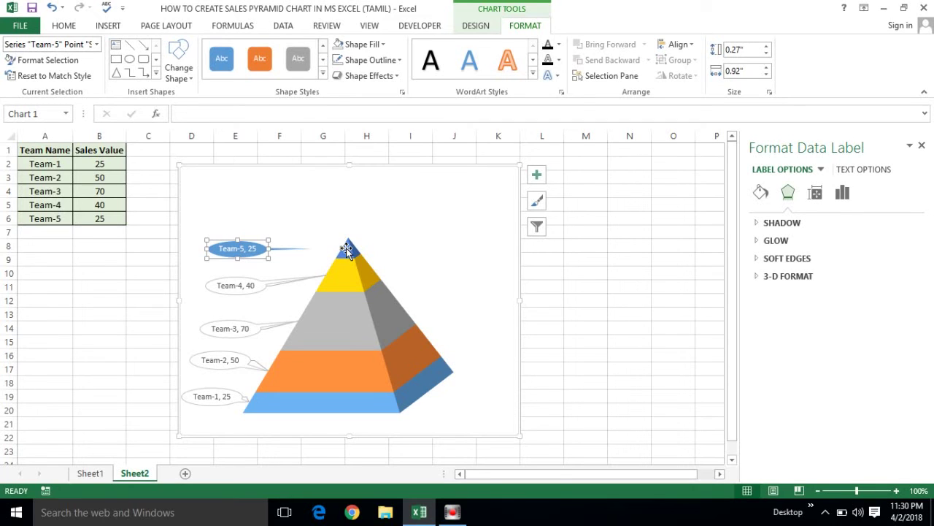
{"action": "left_click", "coordinate": [347, 249]}
- Fill the Team-4 callout with a yellow style and Team-3 with a light gray style
{"action": "left_click", "coordinate": [252, 286]}
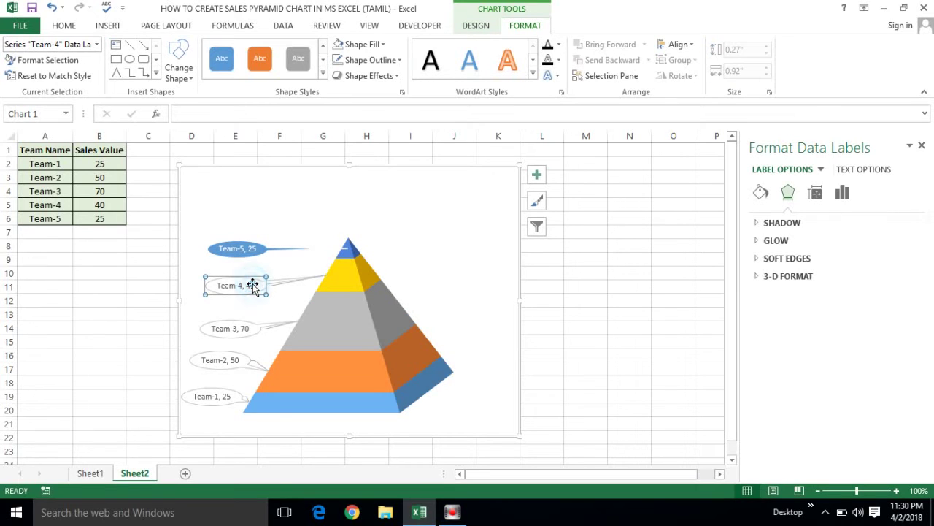
{"action": "left_click", "coordinate": [323, 75]}
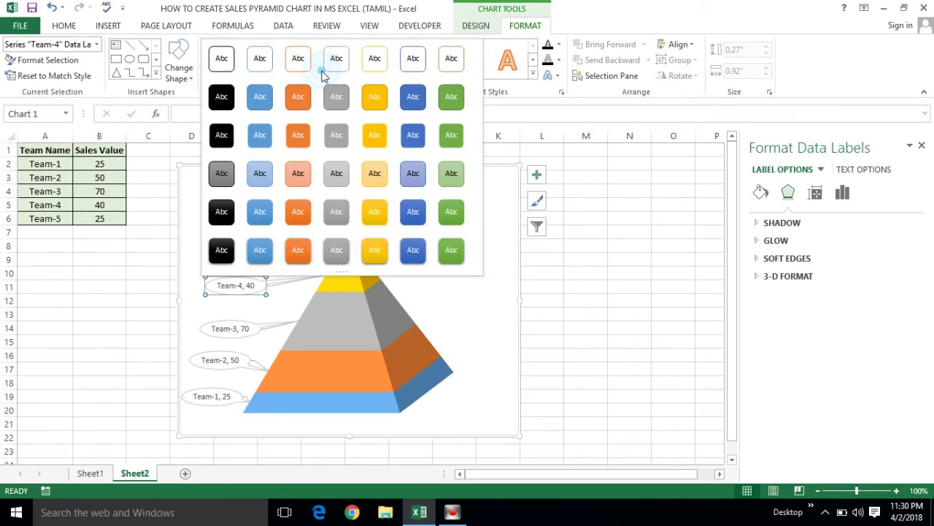
{"action": "left_click", "coordinate": [376, 98]}
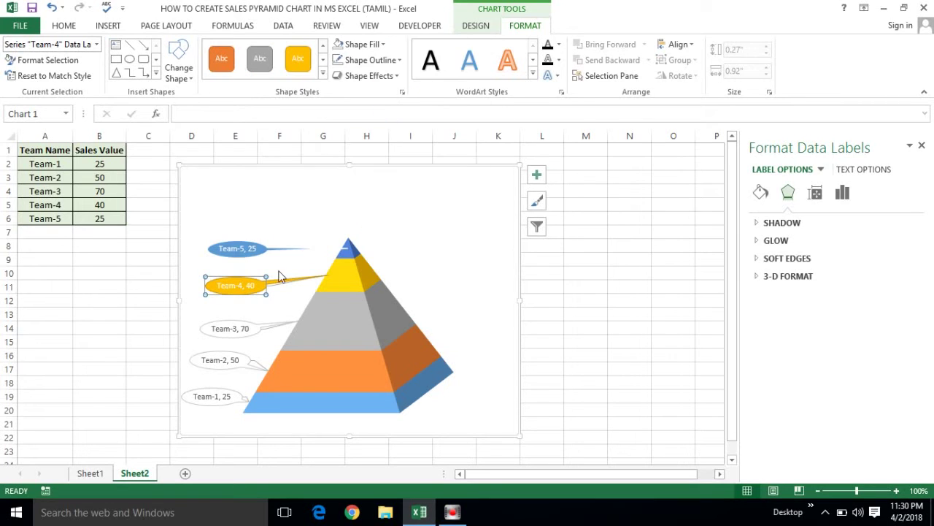
{"action": "left_click", "coordinate": [251, 325]}
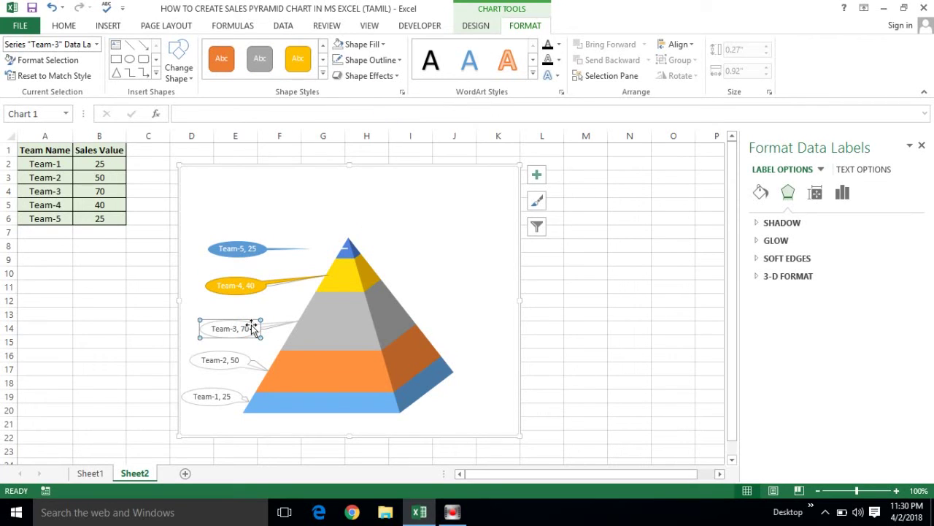
{"action": "left_click", "coordinate": [323, 75]}
{"action": "left_click", "coordinate": [332, 99]}
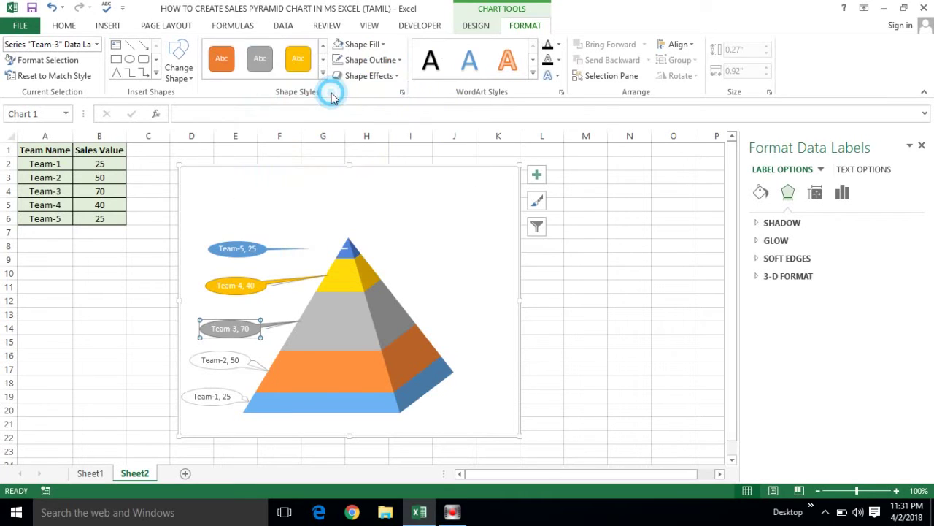
{"action": "left_click", "coordinate": [323, 76]}
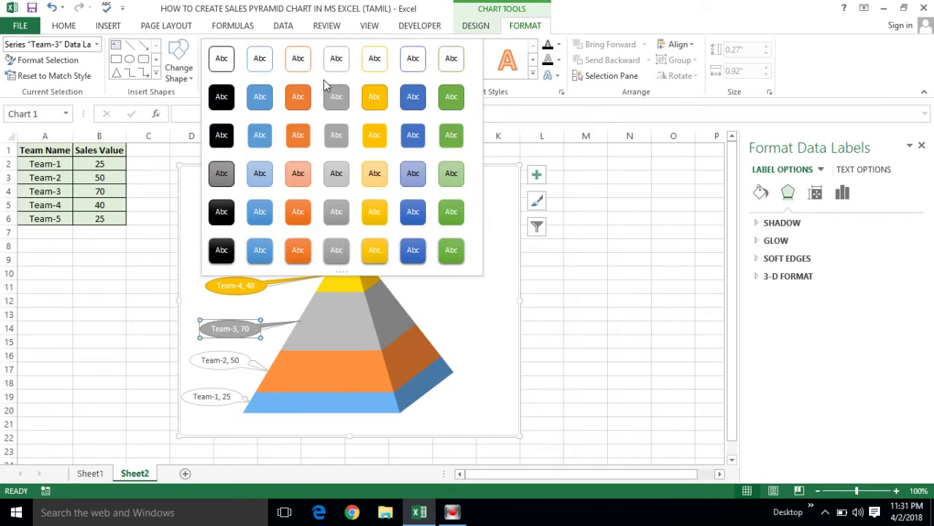
{"action": "left_click", "coordinate": [337, 172]}
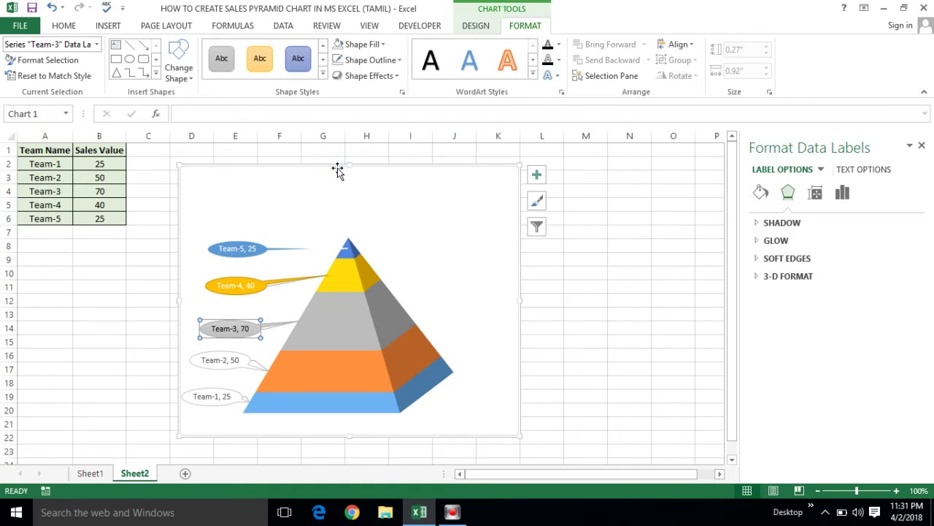
- Give the Team-2 callout an orange filled shape style
{"action": "left_click", "coordinate": [241, 360]}
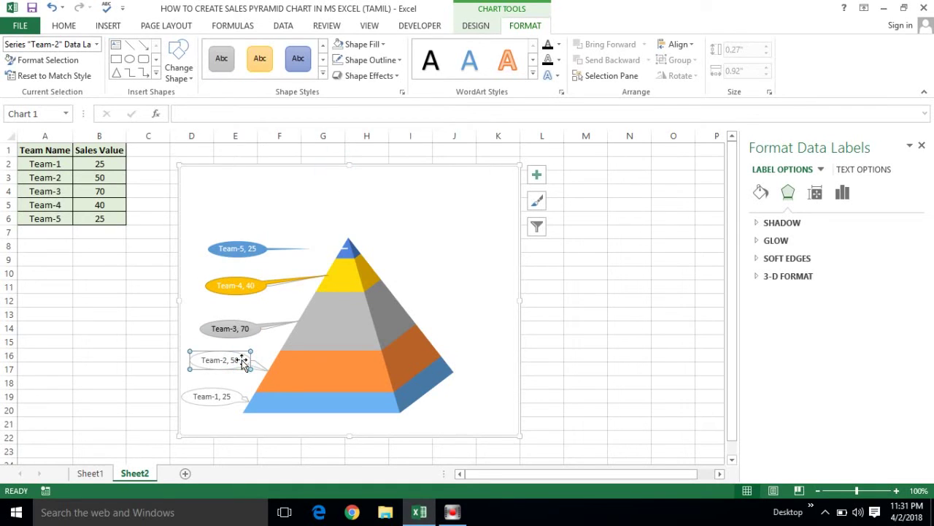
{"action": "left_click", "coordinate": [323, 73]}
{"action": "left_click", "coordinate": [292, 114]}
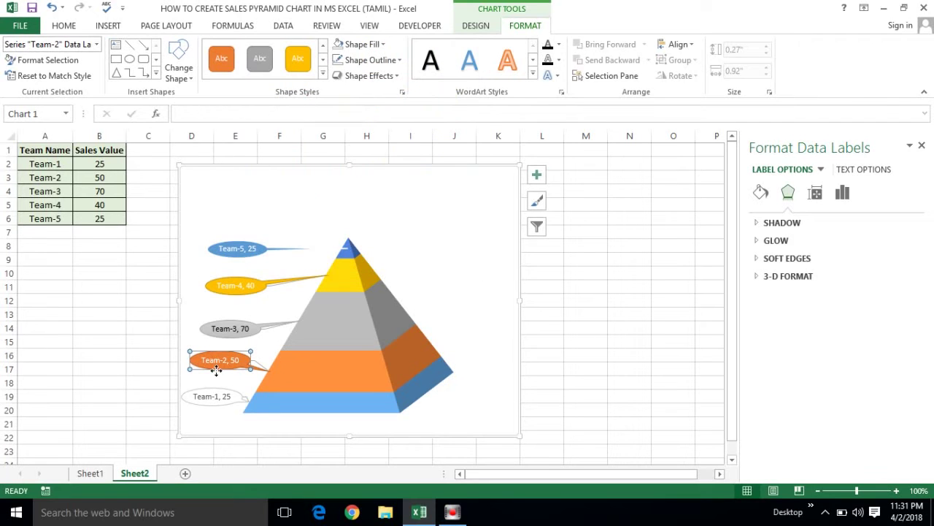
{"action": "left_click", "coordinate": [323, 73]}
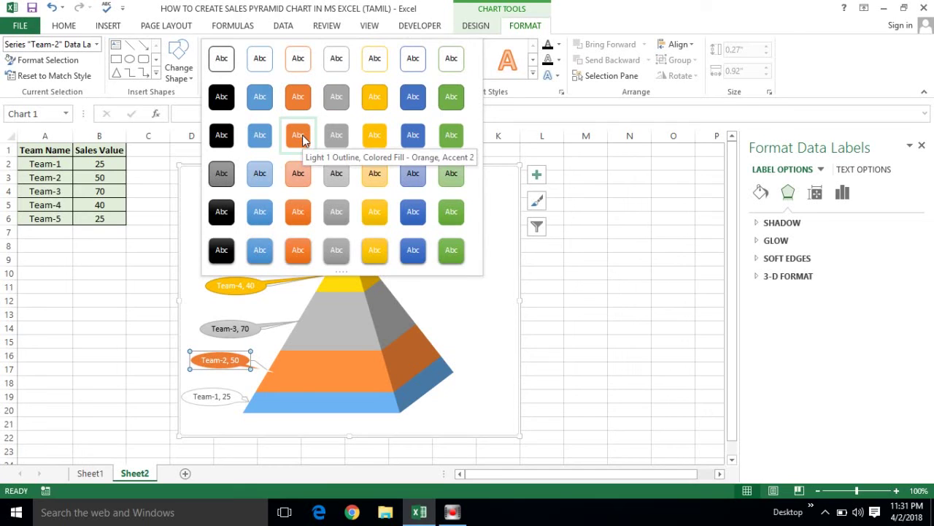
{"action": "left_click", "coordinate": [297, 211]}
- Apply the light blue subtle style to Team-1, undoing an accidental orange style on Team-5
{"action": "left_click", "coordinate": [208, 401]}
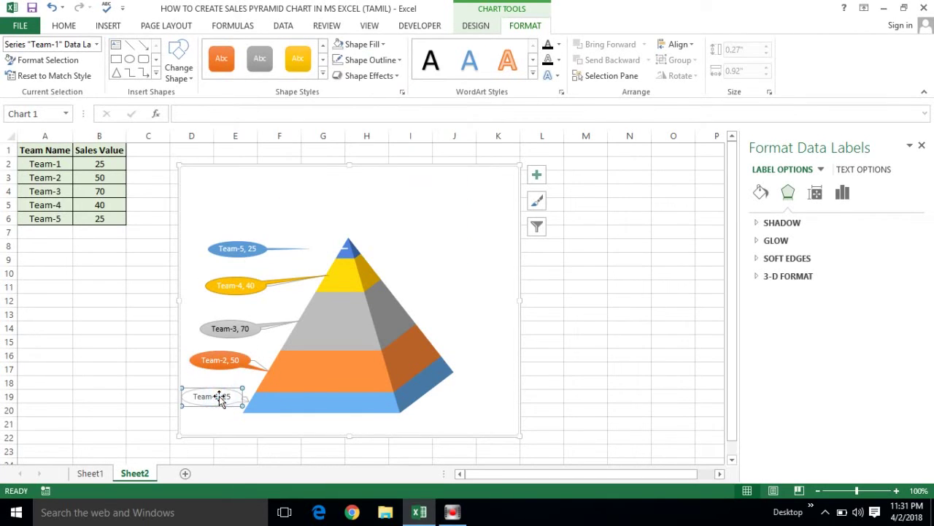
{"action": "left_click", "coordinate": [323, 73]}
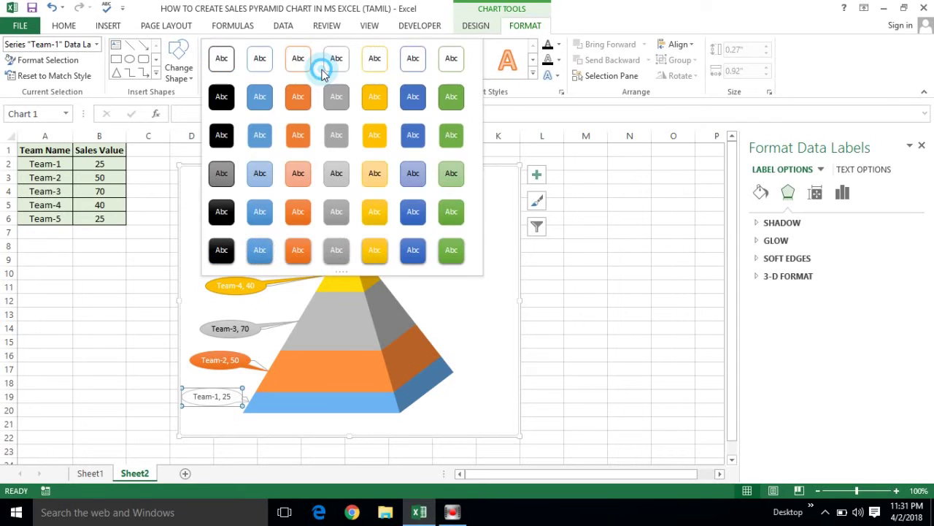
{"action": "left_click", "coordinate": [259, 173]}
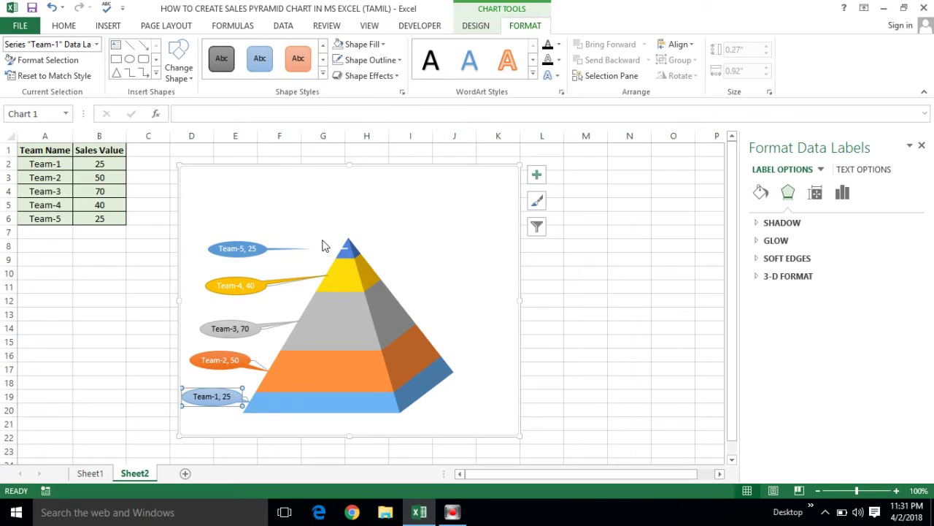
{"action": "left_click", "coordinate": [341, 250]}
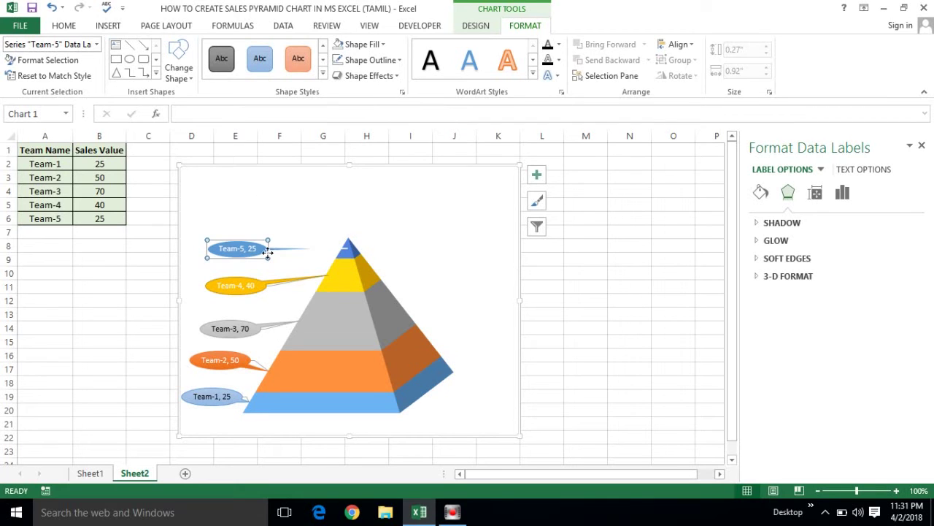
{"action": "left_click", "coordinate": [289, 252]}
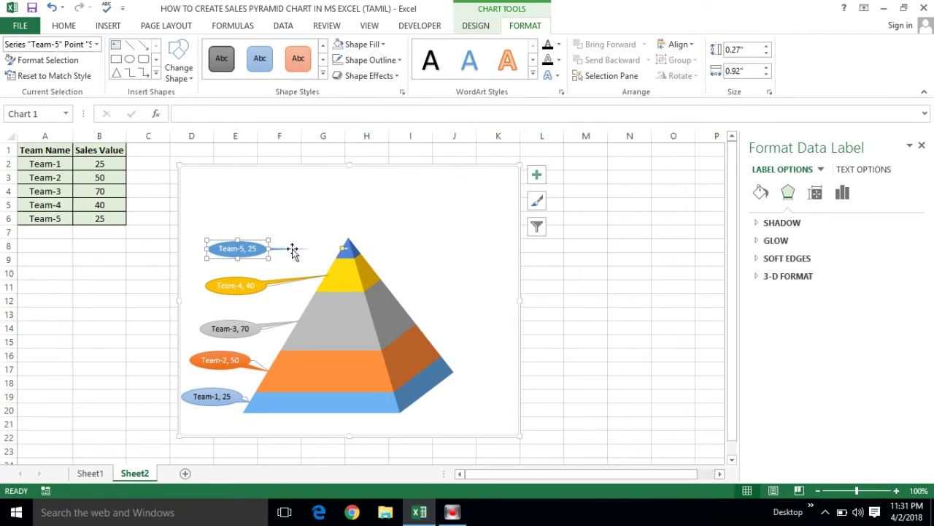
{"action": "left_click", "coordinate": [298, 58]}
{"action": "key", "text": "ctrl+z"}
- Enter 45 as Team-5's sales value in cell B6
{"action": "left_click", "coordinate": [98, 219]}
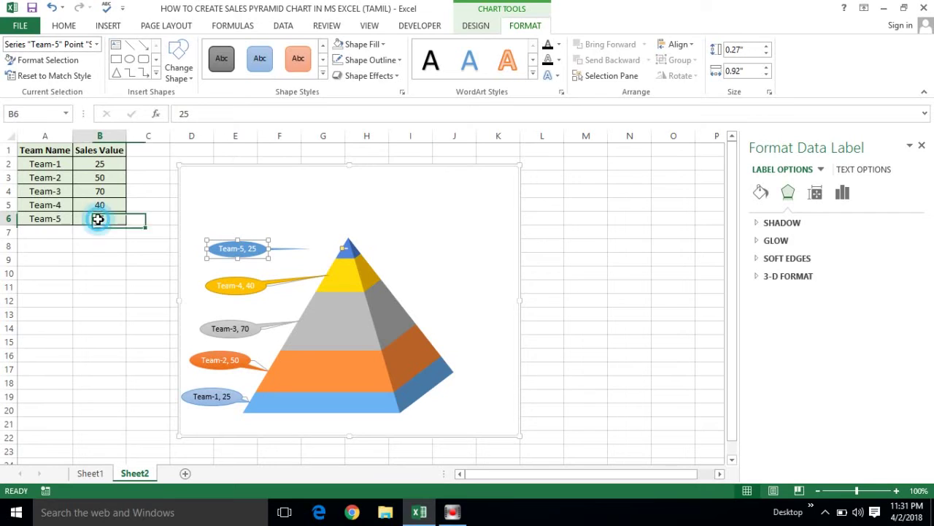
{"action": "type", "text": "4"}
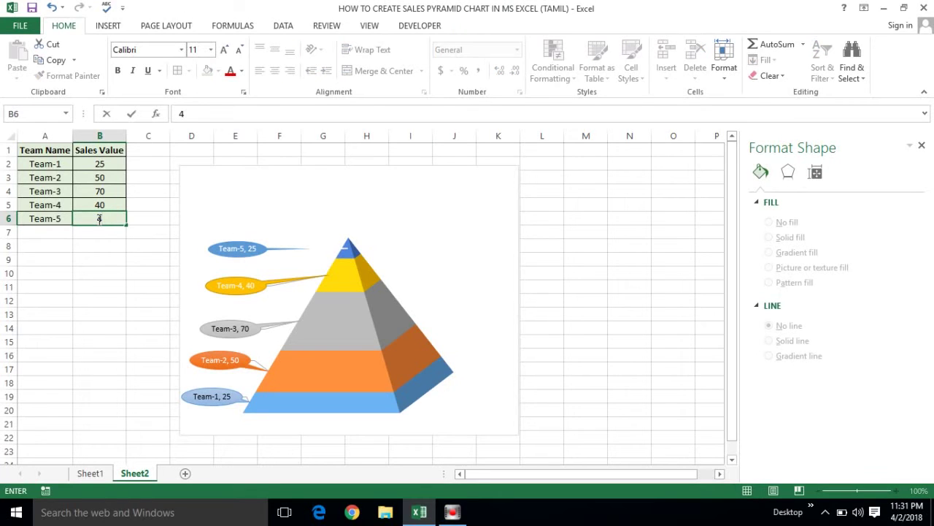
{"action": "type", "text": "5"}
{"action": "key", "text": "Return"}
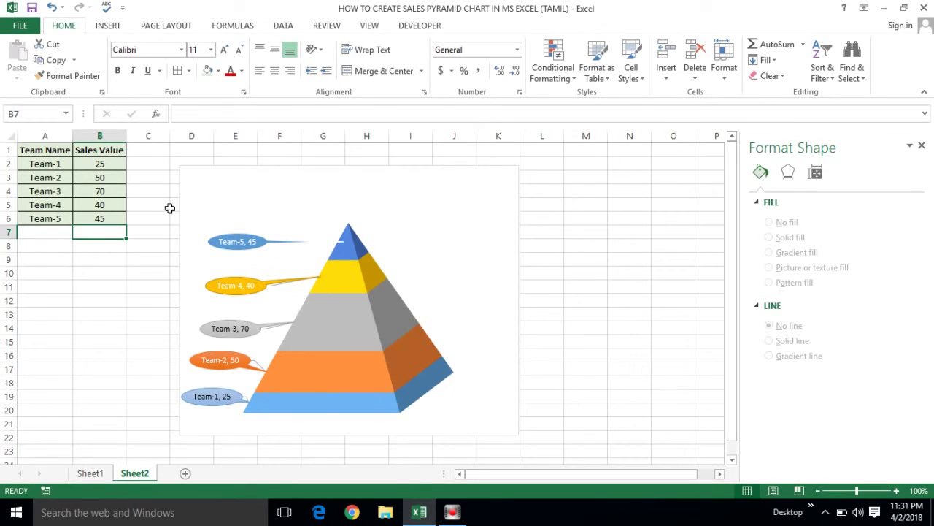
{"action": "left_click", "coordinate": [307, 244]}
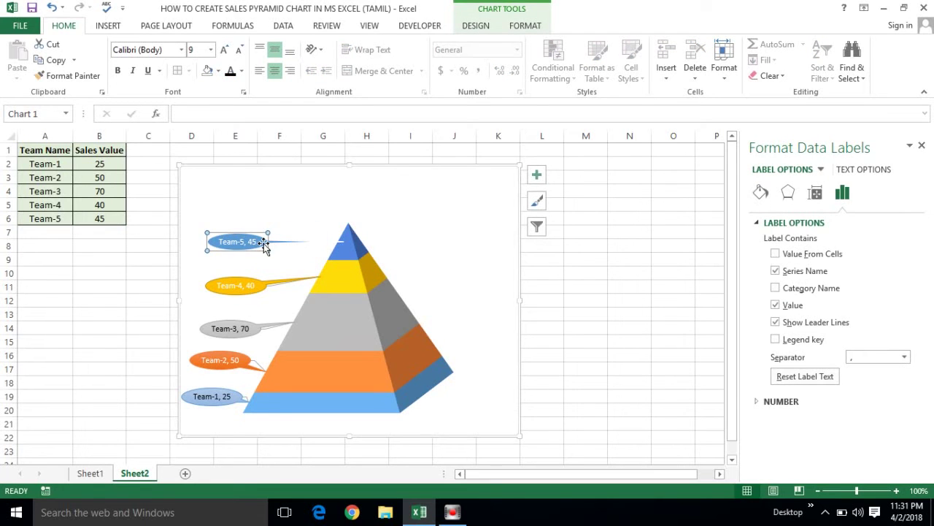
- Drag the Team-5 callout up beside the pyramid tip
{"action": "left_click_drag", "start_coordinate": [263, 243], "coordinate": [292, 239]}
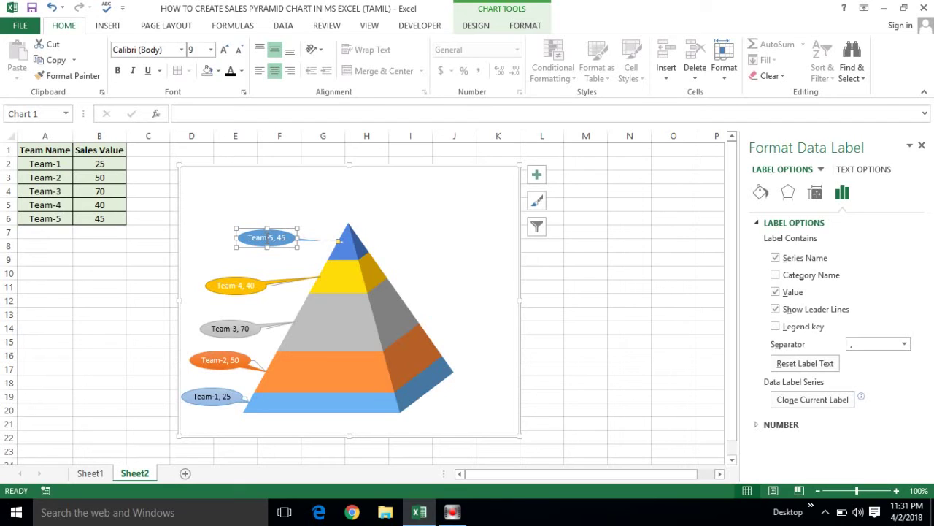
{"action": "left_click_drag", "start_coordinate": [244, 237], "coordinate": [223, 231]}
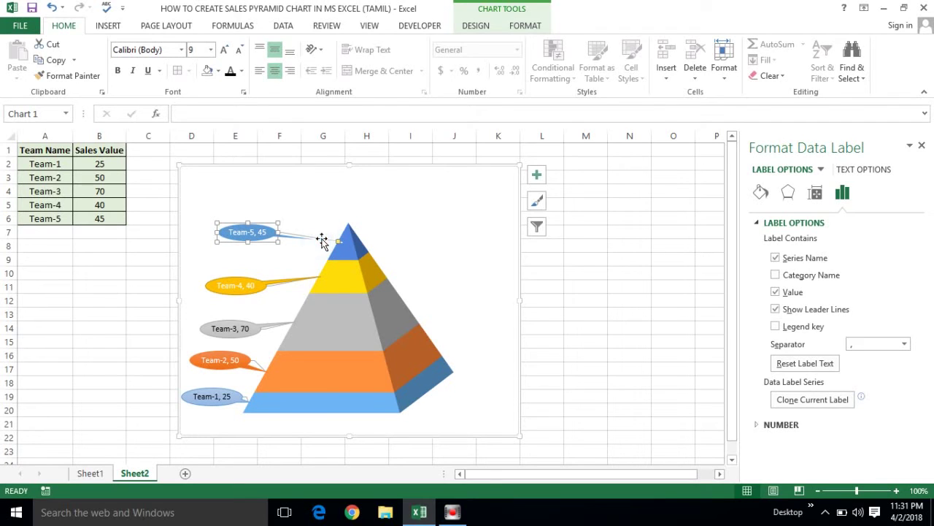
{"action": "left_click", "coordinate": [295, 235]}
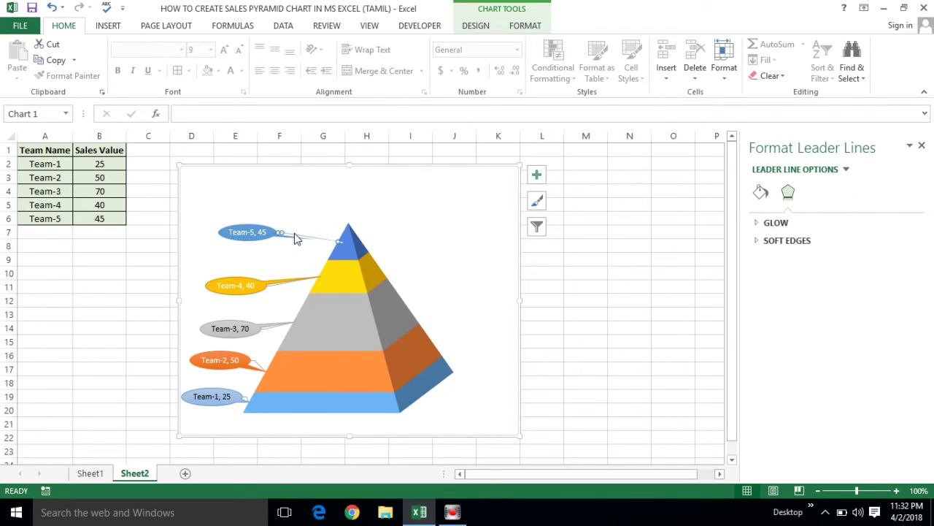
{"action": "left_click", "coordinate": [294, 233]}
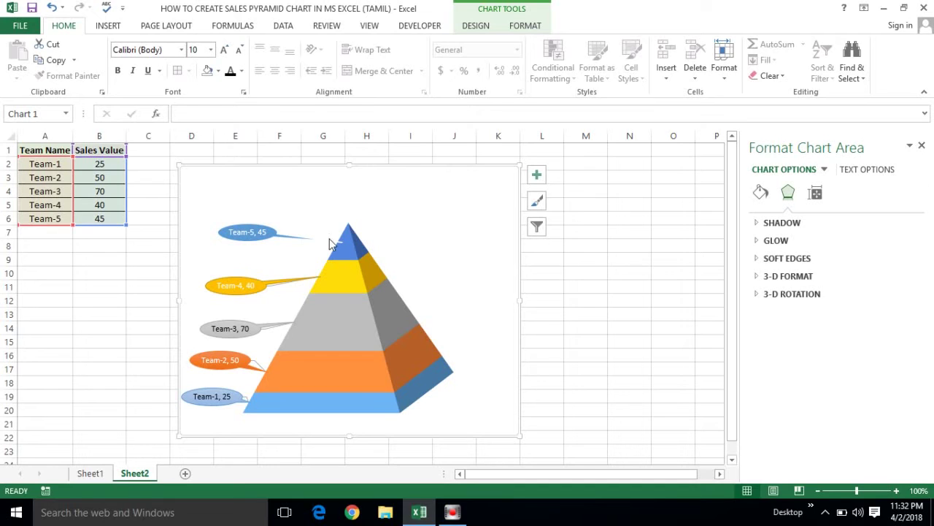
{"action": "left_click", "coordinate": [329, 239]}
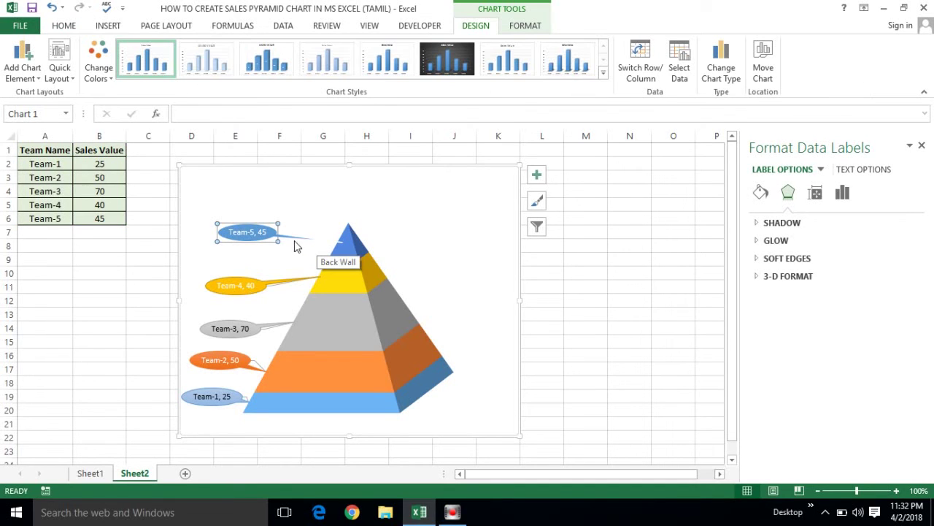
- Check the leader lines of the Team-4, Team-3, Team-2 and Team-1 callouts
{"action": "left_click", "coordinate": [274, 286]}
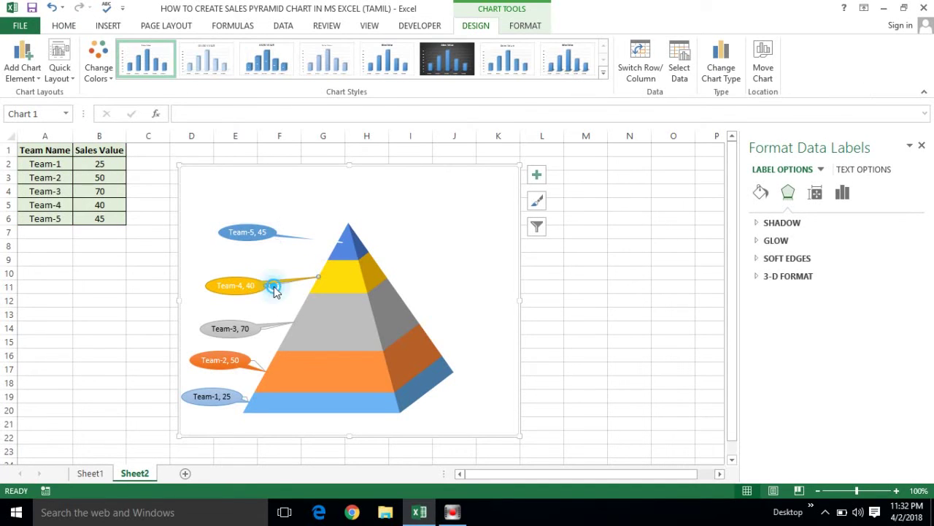
{"action": "key", "text": "Escape"}
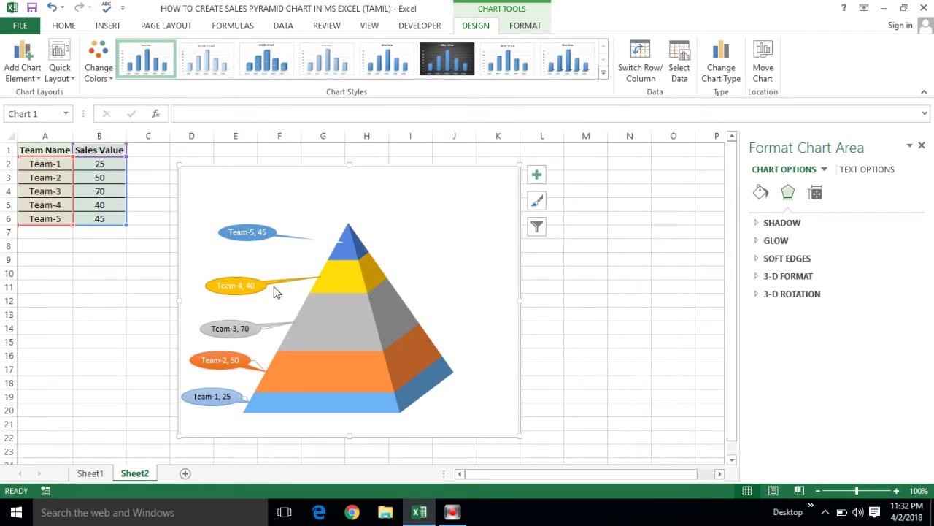
{"action": "left_click", "coordinate": [270, 334]}
{"action": "key", "text": "Escape"}
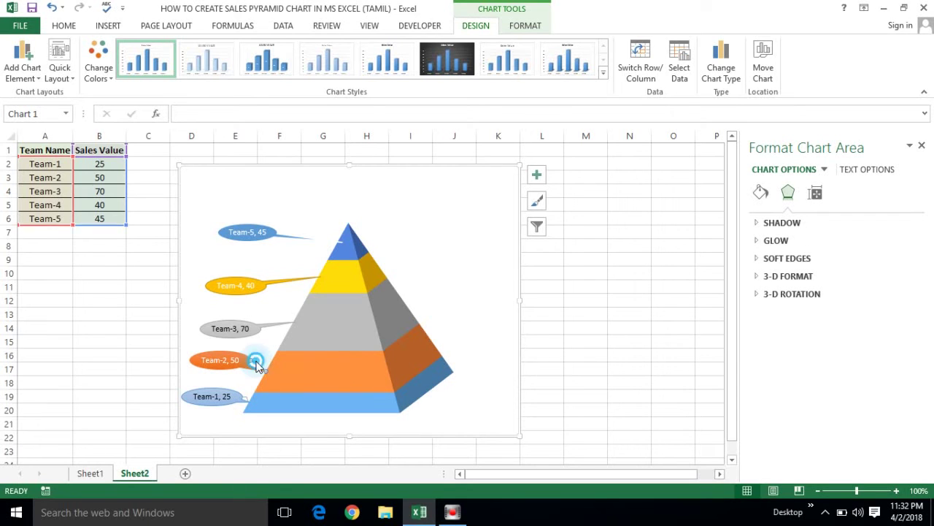
{"action": "left_click", "coordinate": [256, 361]}
{"action": "key", "text": "Escape"}
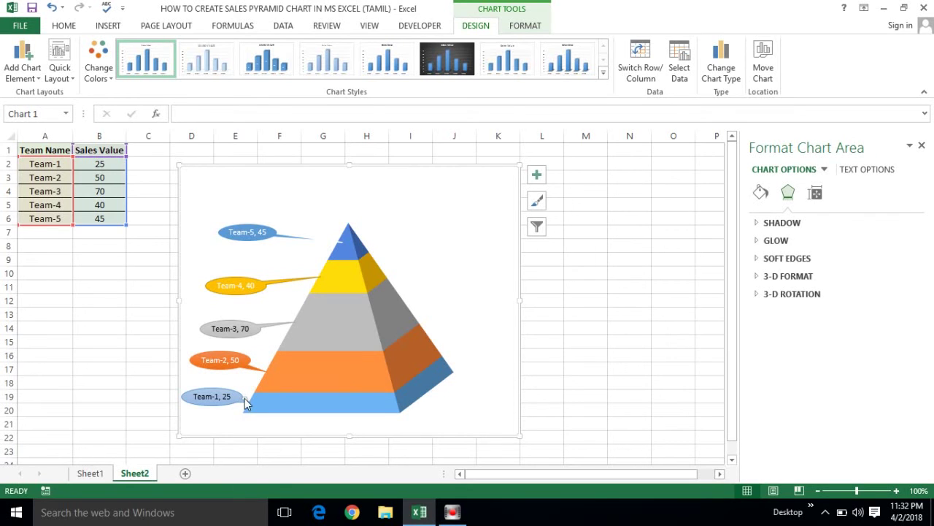
{"action": "left_click", "coordinate": [246, 397]}
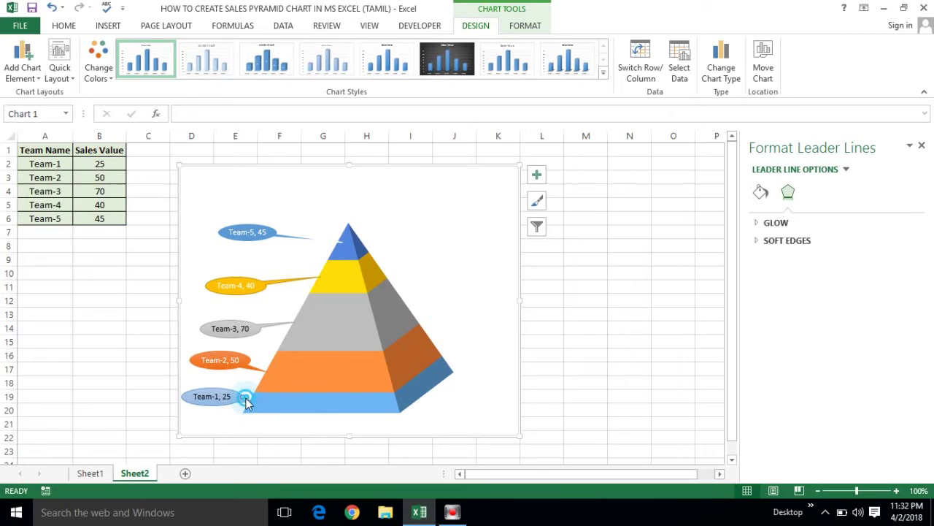
{"action": "key", "text": "Escape"}
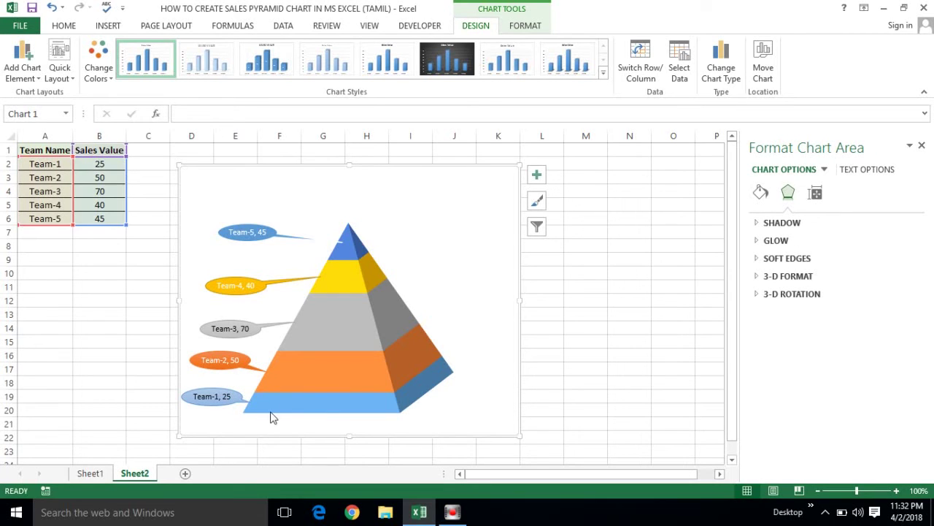
- Delete the Team-5 label, restore it with Ctrl+Z, and reselect it alone
{"action": "left_click", "coordinate": [330, 242]}
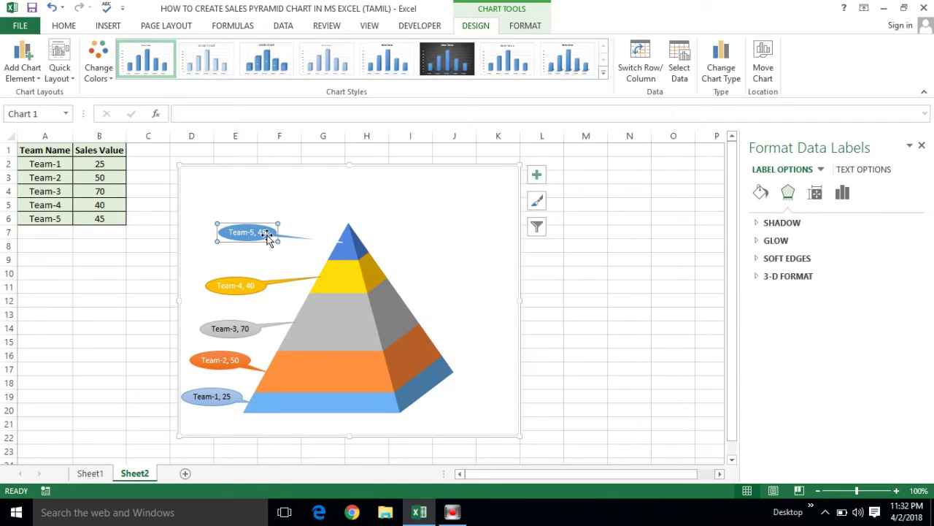
{"action": "key", "text": "Delete"}
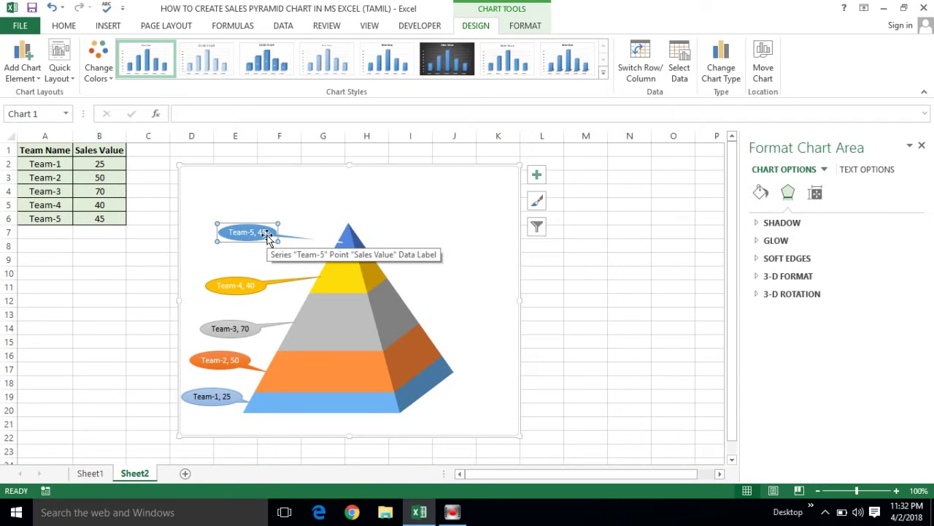
{"action": "left_click", "coordinate": [315, 249]}
{"action": "key", "text": "ctrl+z"}
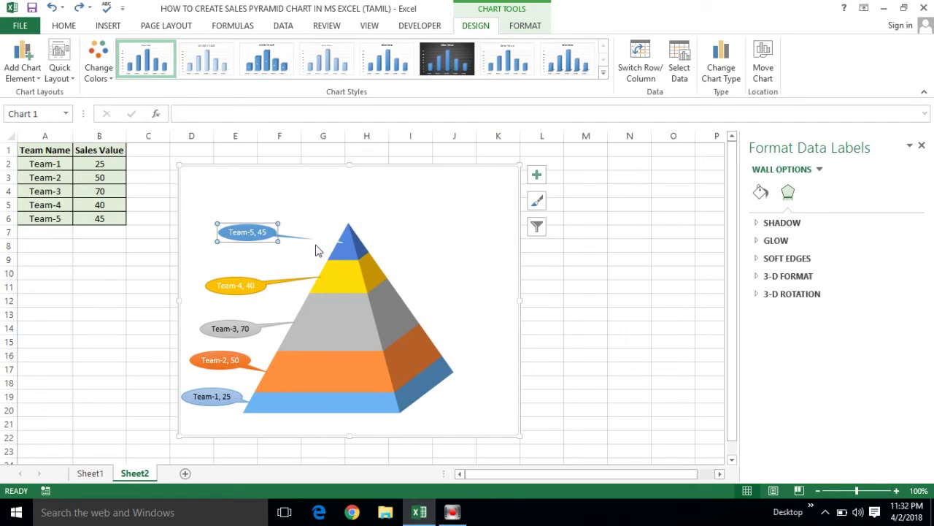
{"action": "left_click", "coordinate": [288, 250]}
{"action": "left_click", "coordinate": [259, 232]}
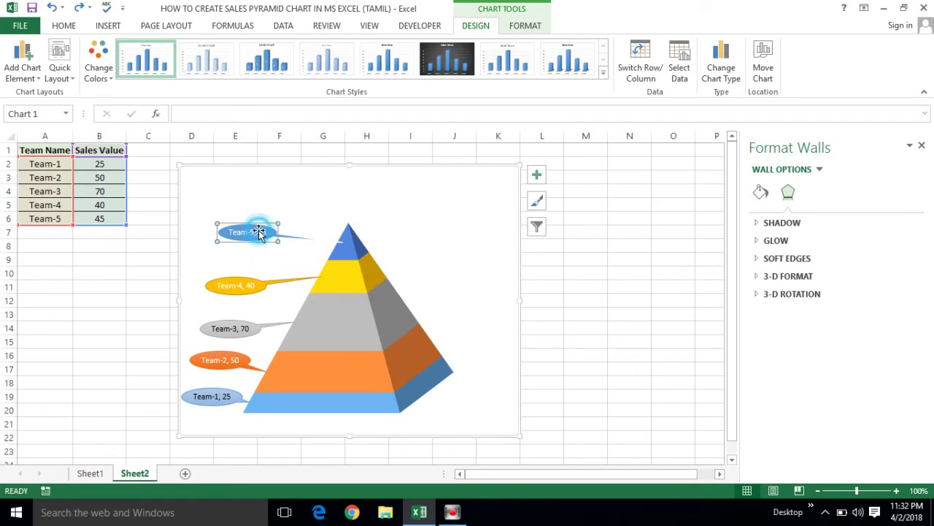
- Reapply a callout shape to the Team-5 label
{"action": "right_click", "coordinate": [259, 232]}
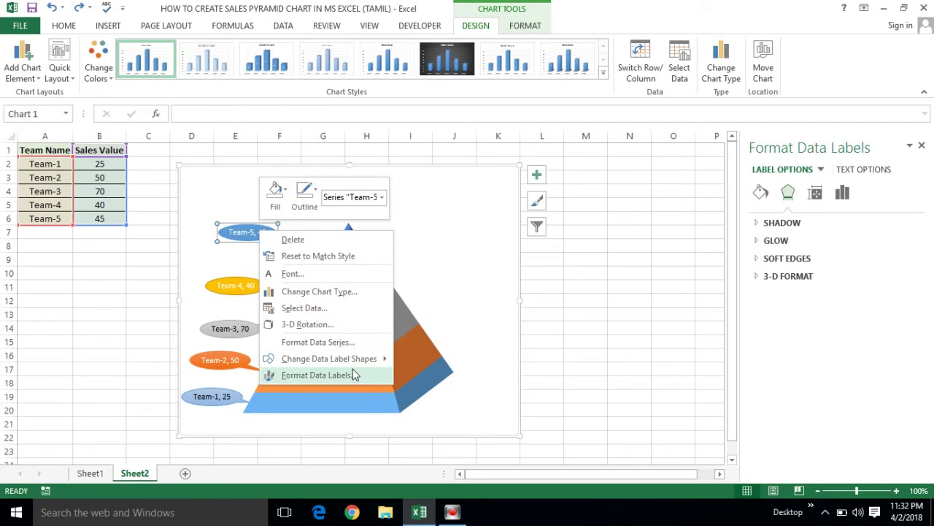
{"action": "mouse_move", "coordinate": [355, 359]}
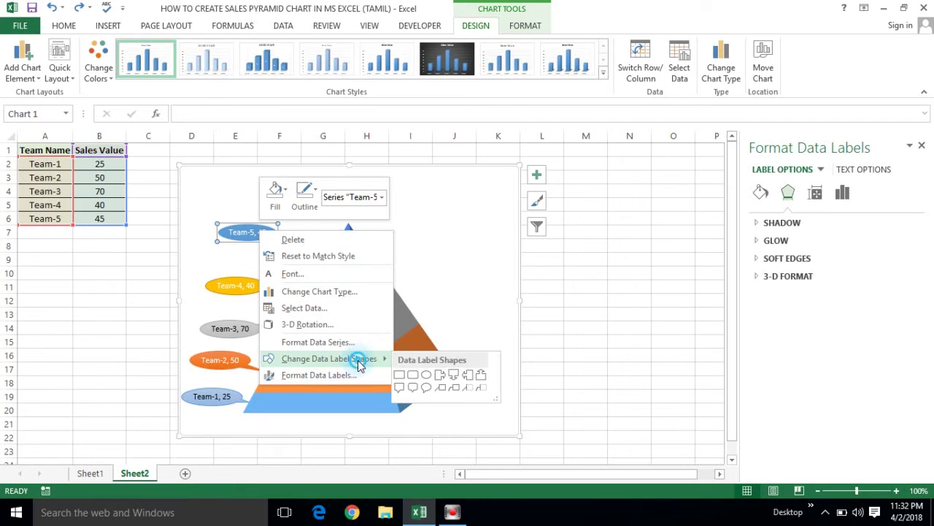
{"action": "left_click", "coordinate": [428, 387]}
{"action": "left_click", "coordinate": [321, 248]}
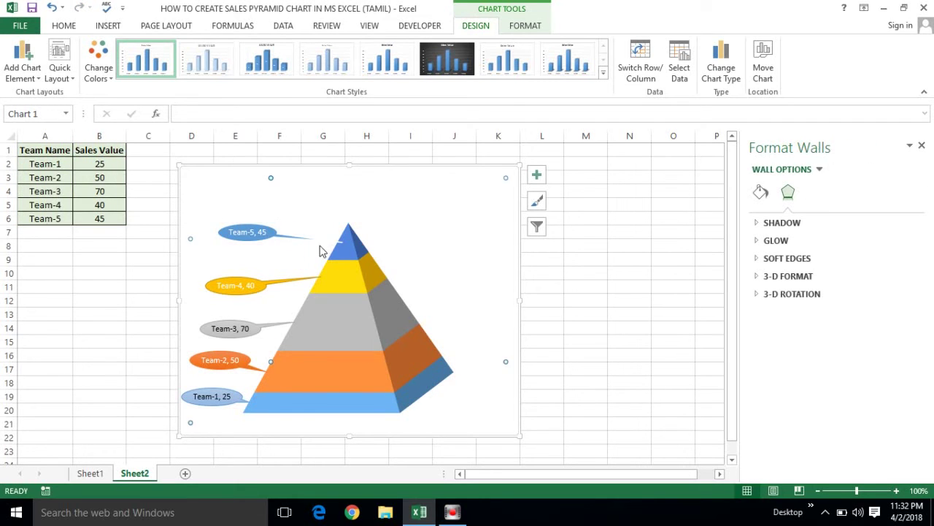
{"action": "left_click", "coordinate": [324, 243]}
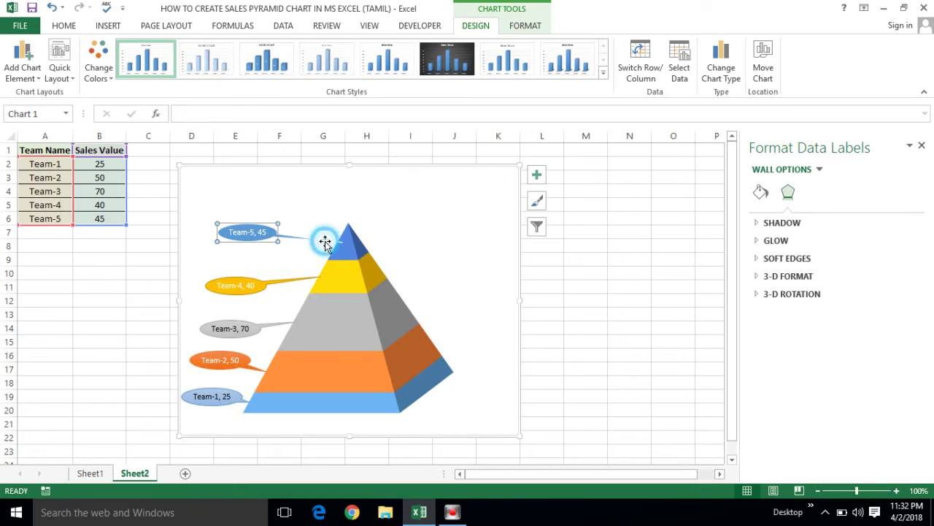
{"action": "left_click", "coordinate": [283, 263]}
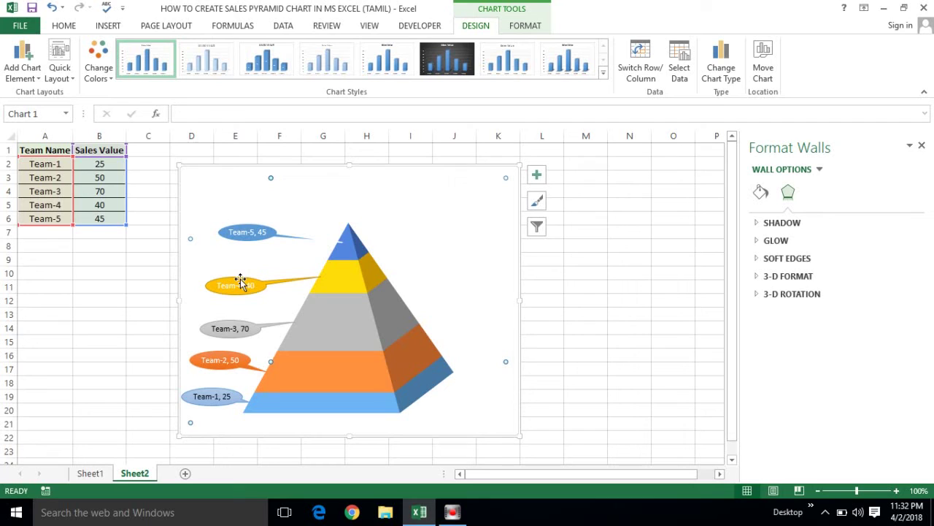
- Nudge the Team-3 callout upward and return the misplaced Team-1 callout beside the base
{"action": "left_click", "coordinate": [222, 325]}
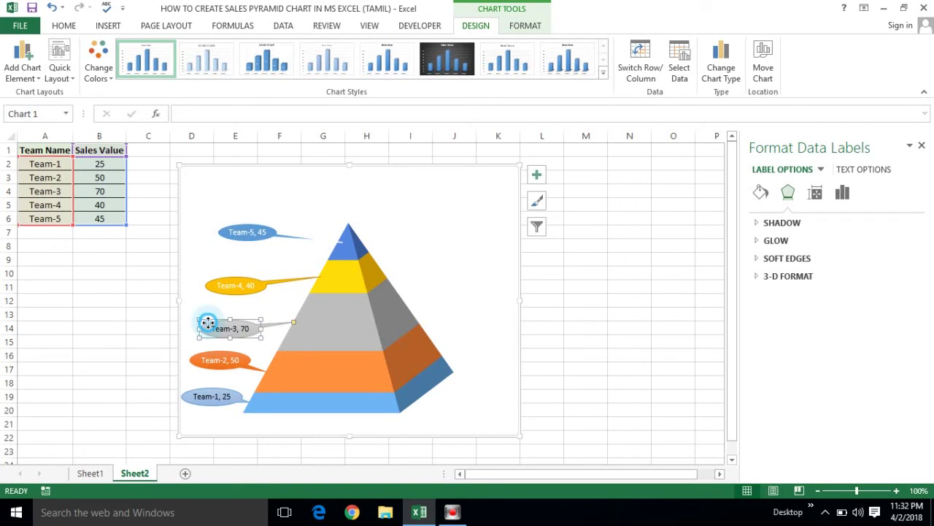
{"action": "left_click_drag", "start_coordinate": [207, 323], "coordinate": [206, 315]}
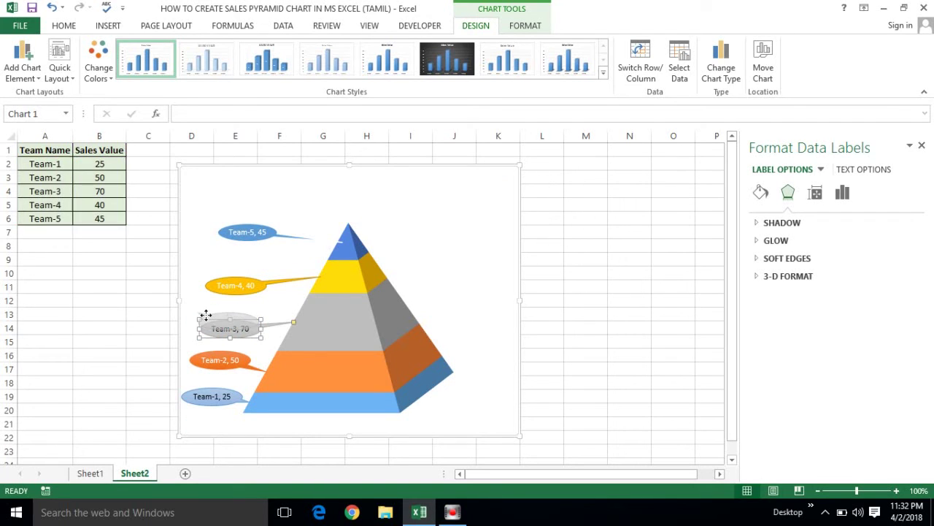
{"action": "left_click", "coordinate": [214, 394]}
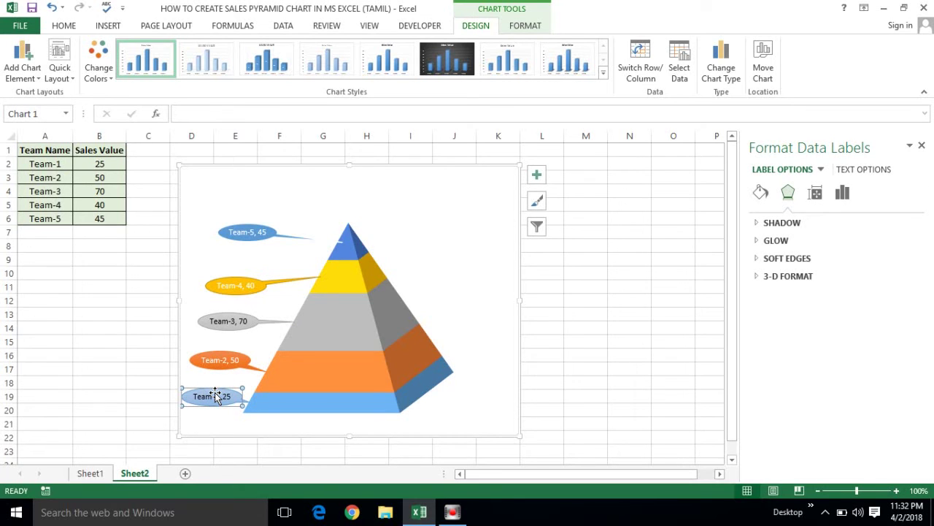
{"action": "left_click_drag", "start_coordinate": [214, 394], "coordinate": [269, 276]}
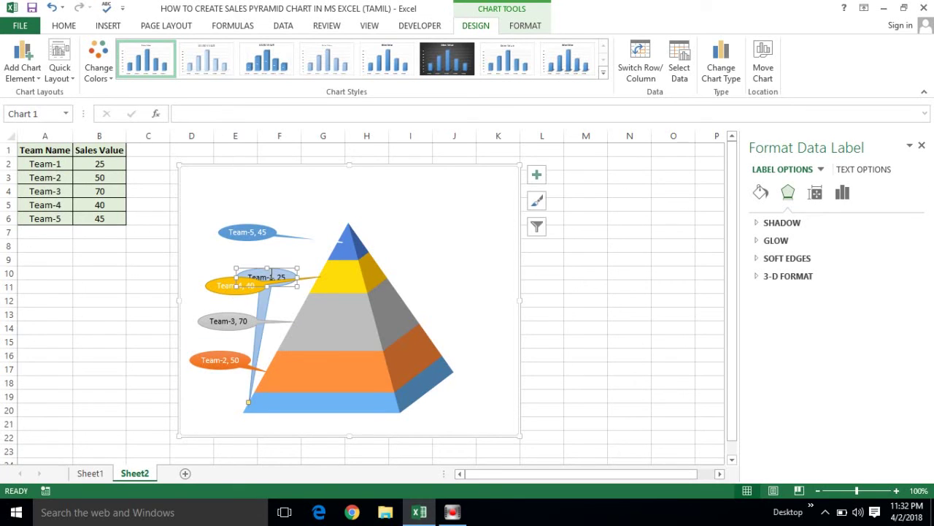
{"action": "left_click", "coordinate": [63, 26]}
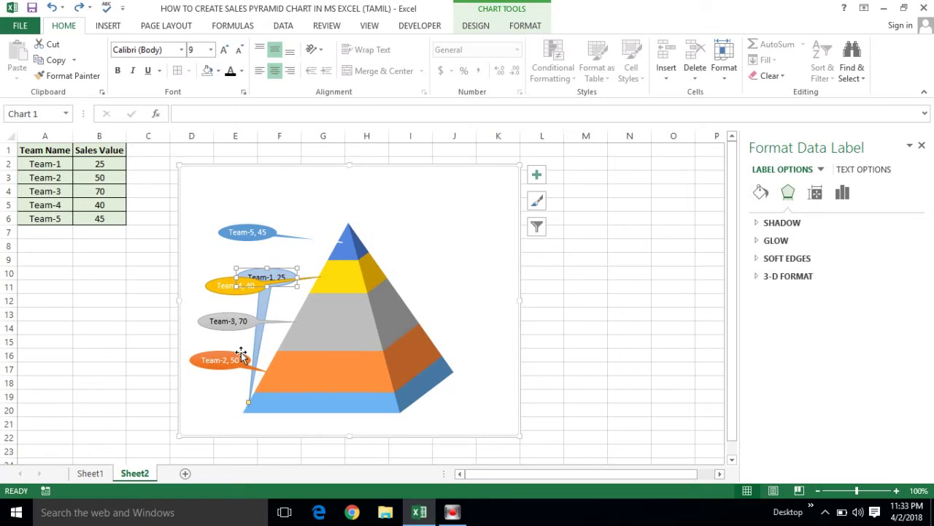
{"action": "key", "text": "ctrl+z"}
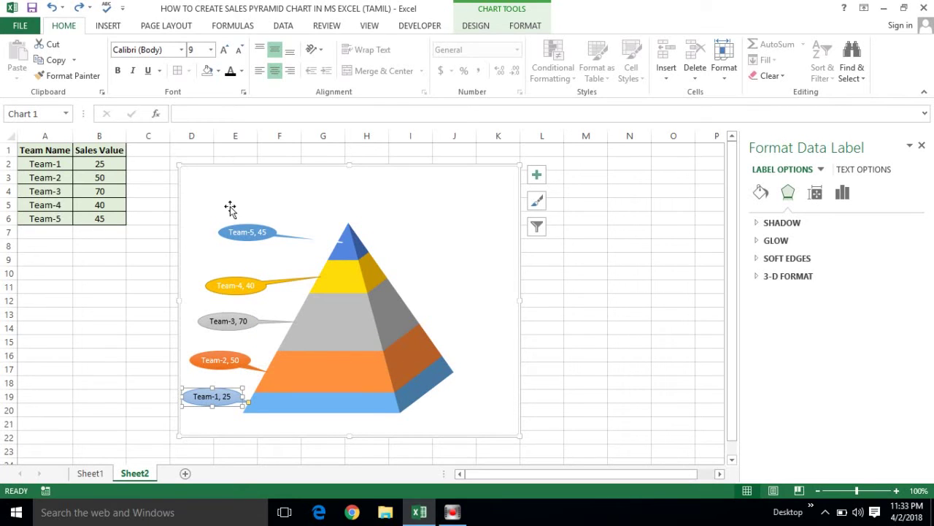
- Switch the Team-1, Team-2, Team-4 and Team-5 callout label text from white to a dark font colour
{"action": "left_click", "coordinate": [231, 76]}
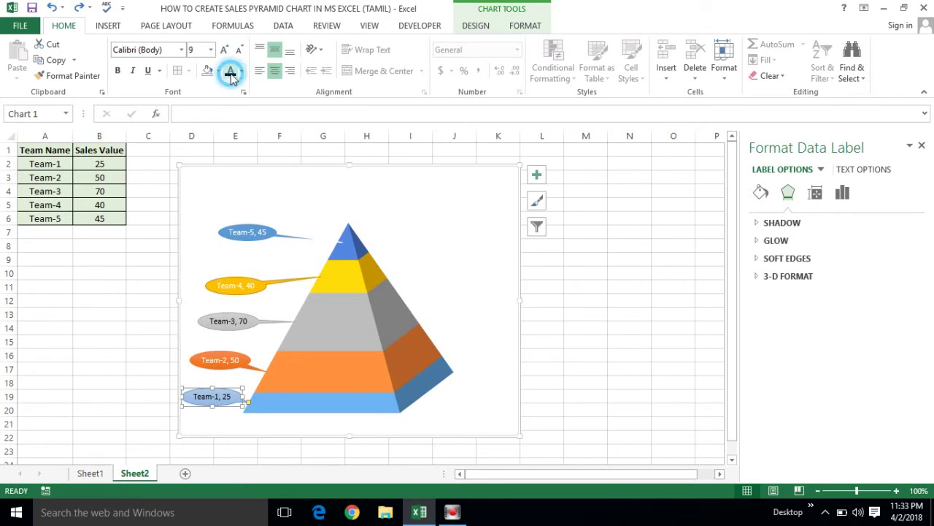
{"action": "left_click", "coordinate": [217, 358]}
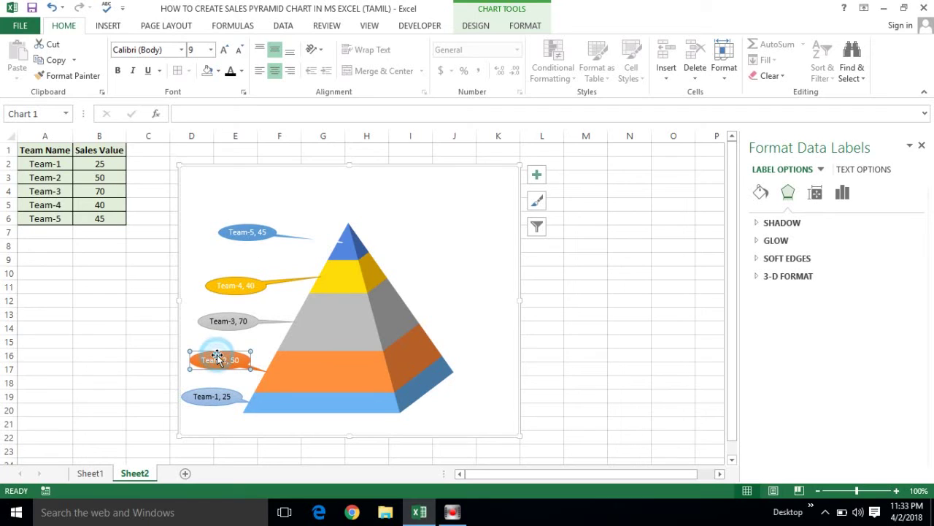
{"action": "left_click", "coordinate": [231, 76]}
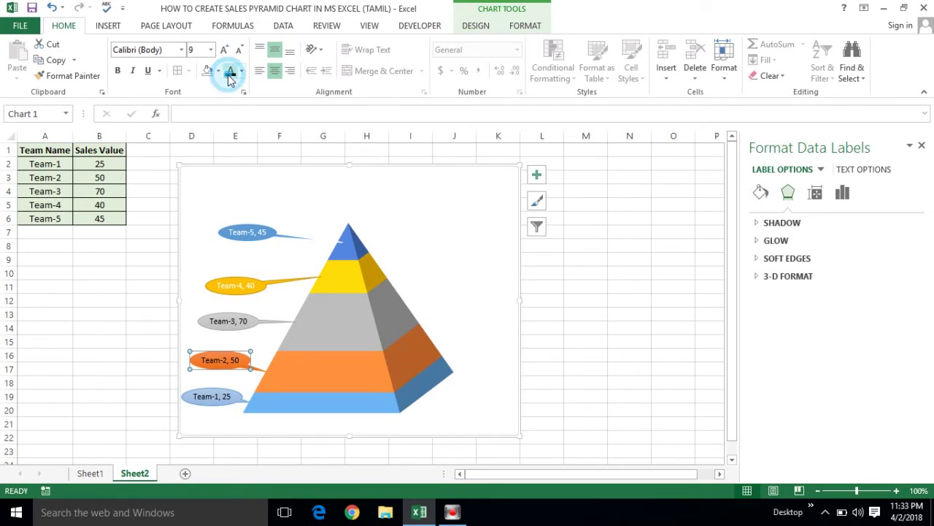
{"action": "left_click", "coordinate": [237, 292]}
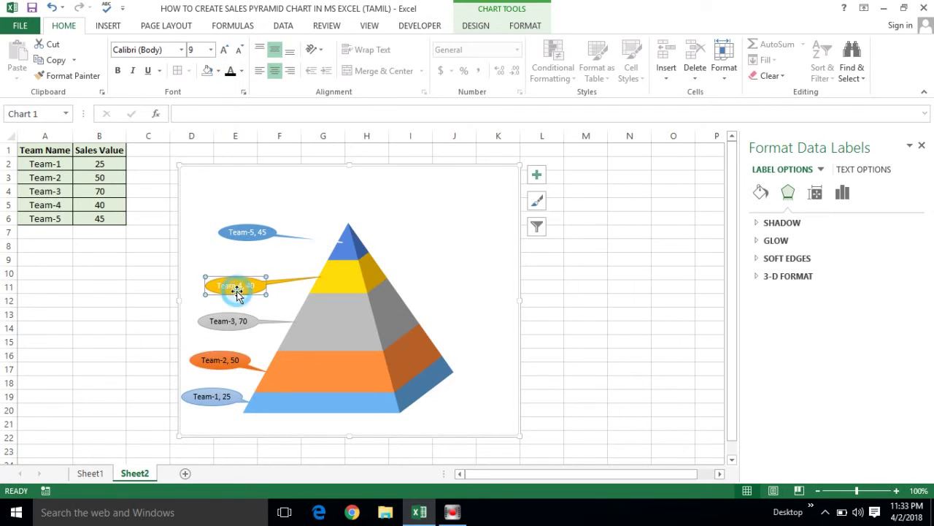
{"action": "left_click", "coordinate": [231, 76]}
{"action": "left_click", "coordinate": [253, 234]}
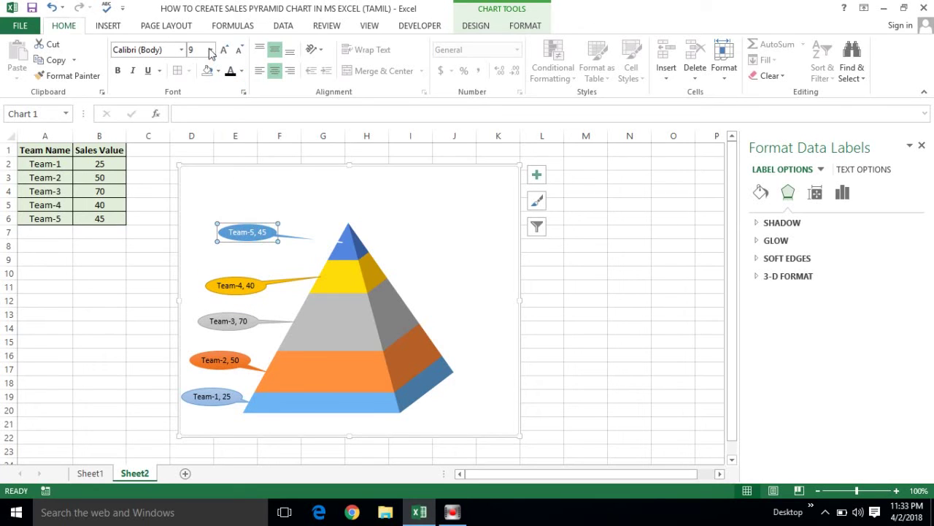
{"action": "left_click", "coordinate": [64, 27]}
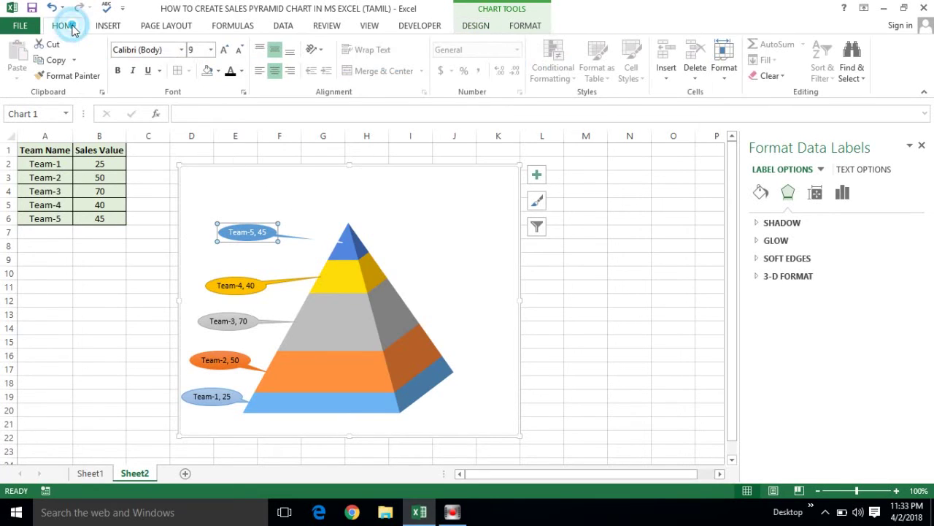
{"action": "left_click", "coordinate": [229, 74]}
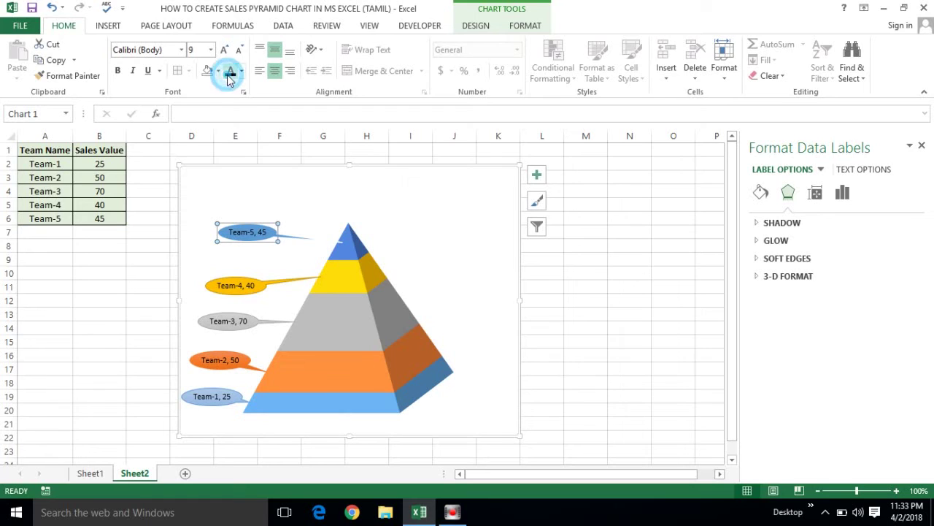
- Bold the text of all five callout labels, Team-1 through Team-5
{"action": "left_click", "coordinate": [216, 401]}
{"action": "key", "text": "ctrl+b"}
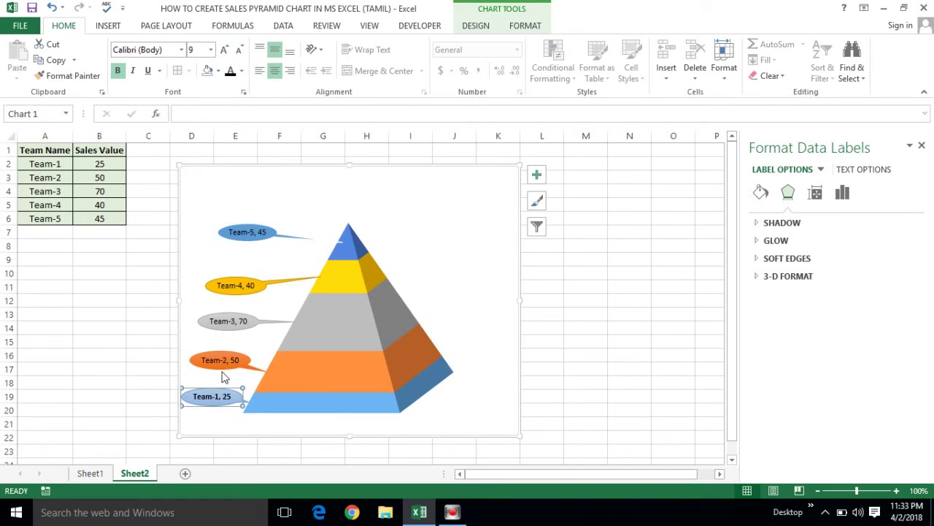
{"action": "left_click", "coordinate": [224, 367]}
{"action": "key", "text": "ctrl+b"}
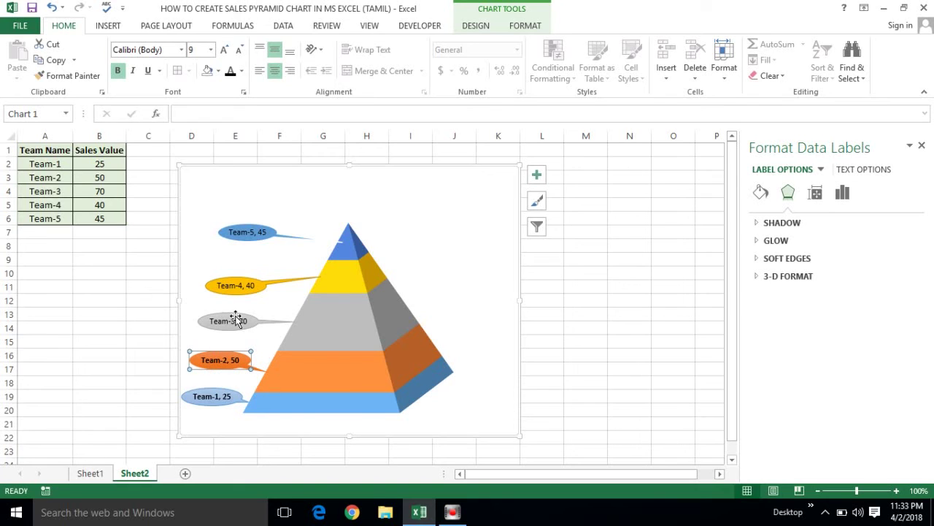
{"action": "left_click", "coordinate": [234, 321]}
{"action": "key", "text": "ctrl+b"}
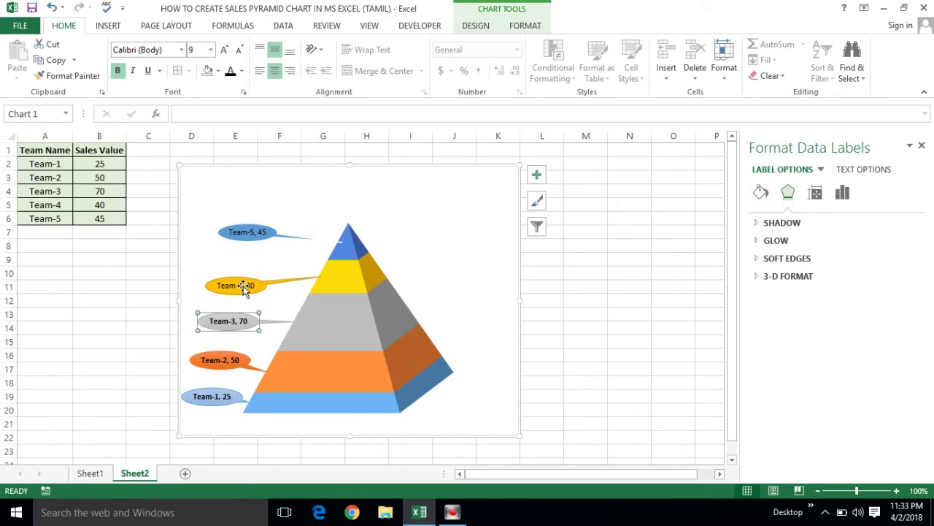
{"action": "left_click", "coordinate": [243, 285]}
{"action": "key", "text": "ctrl+b"}
{"action": "left_click", "coordinate": [253, 235]}
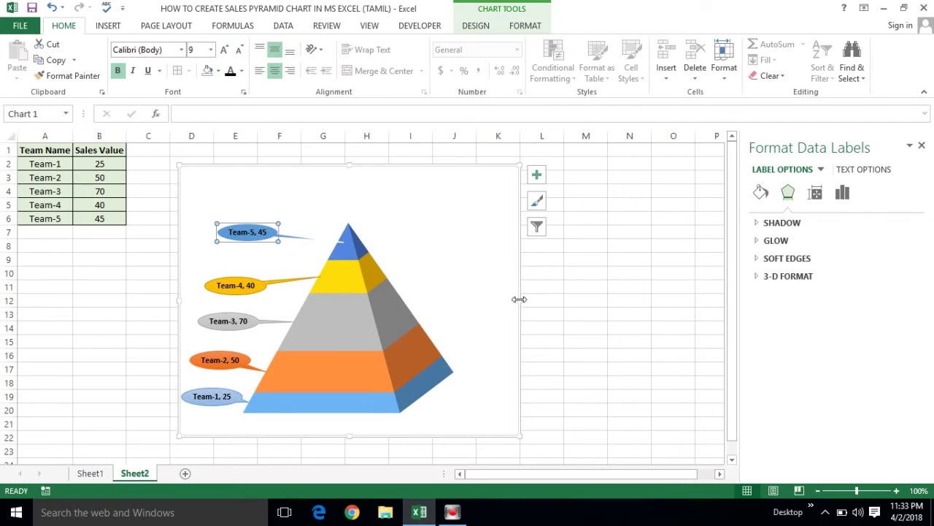
{"action": "left_click", "coordinate": [517, 248]}
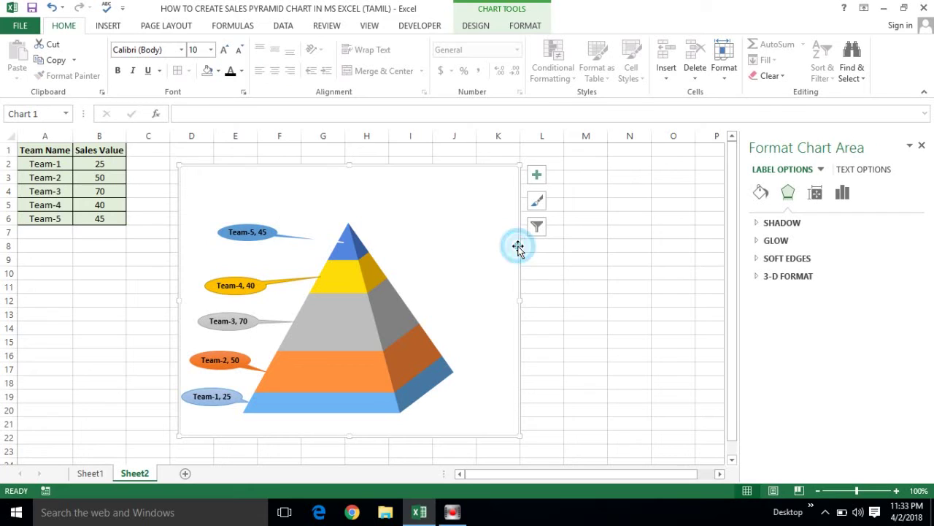
{"action": "left_click", "coordinate": [482, 27]}
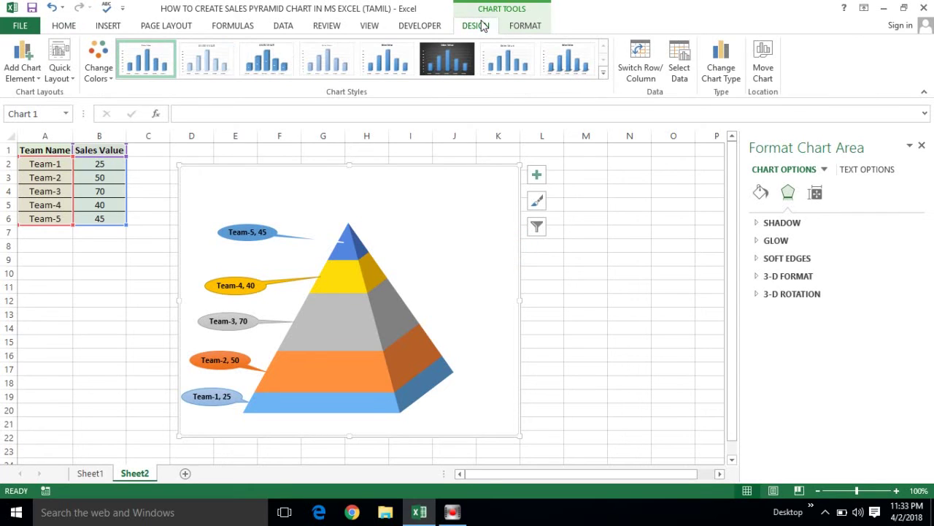
- Set the chart area's Shape Fill to No Fill and Shape Outline to No Outline
{"action": "left_click", "coordinate": [516, 28]}
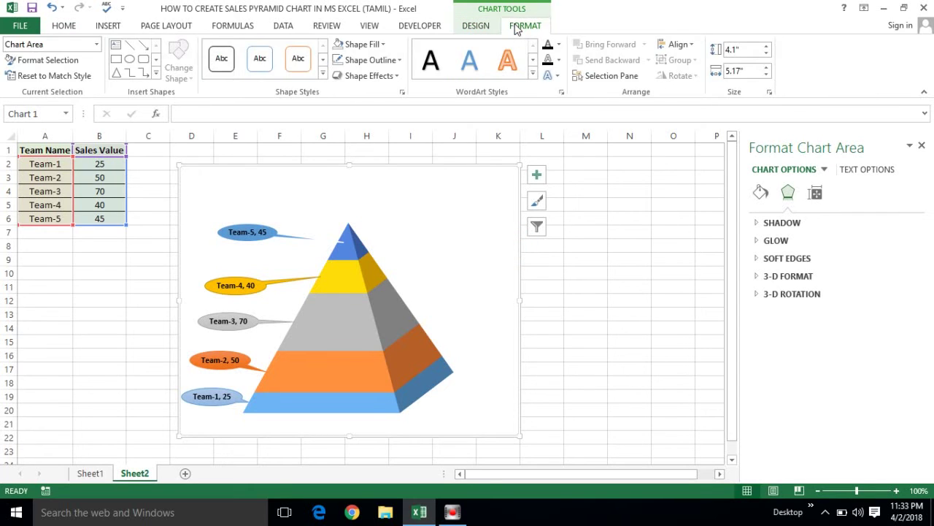
{"action": "left_click", "coordinate": [383, 45]}
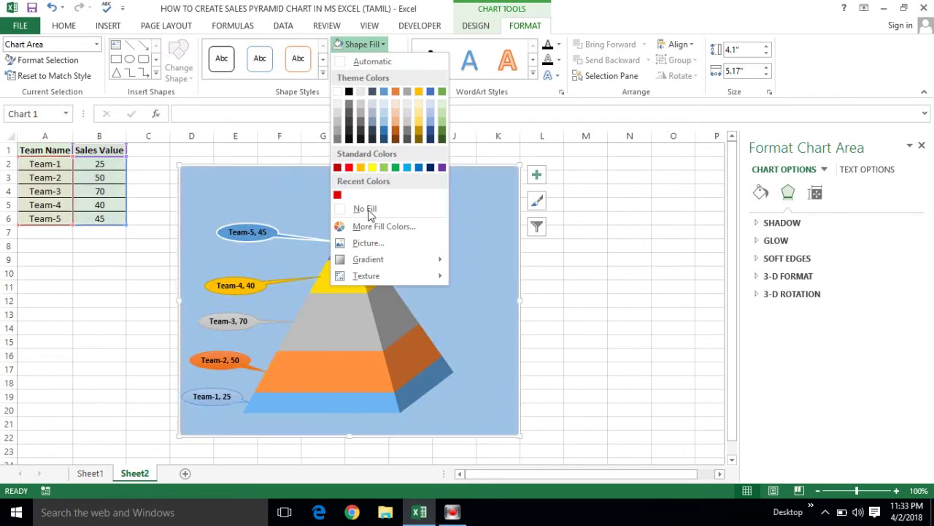
{"action": "left_click", "coordinate": [365, 209]}
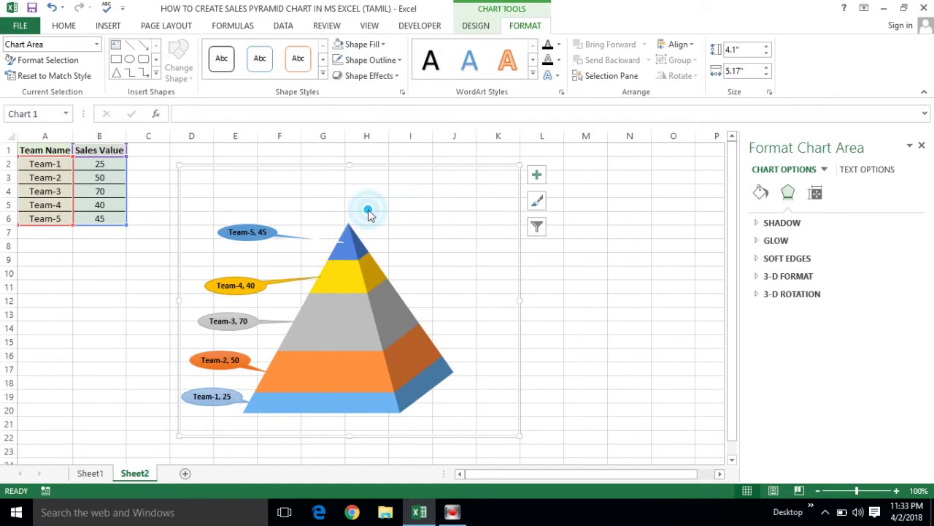
{"action": "left_click", "coordinate": [399, 63]}
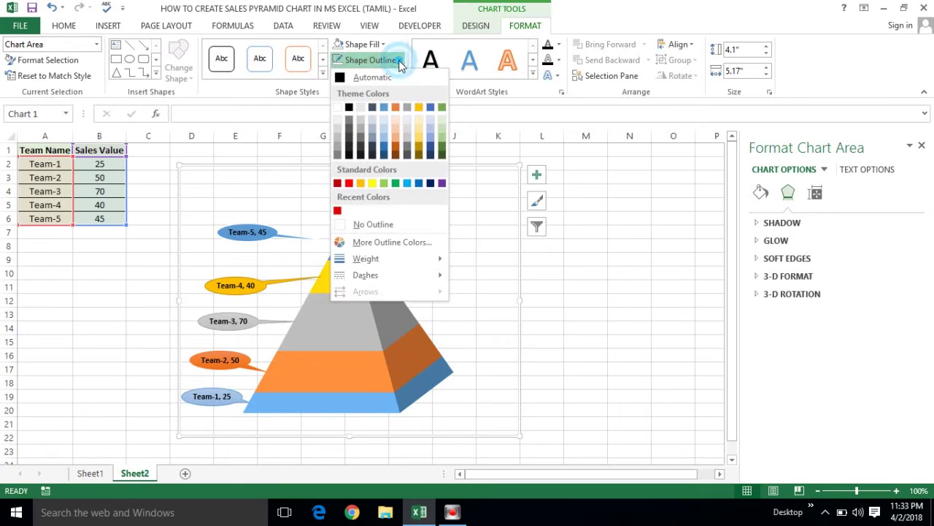
{"action": "left_click", "coordinate": [373, 224]}
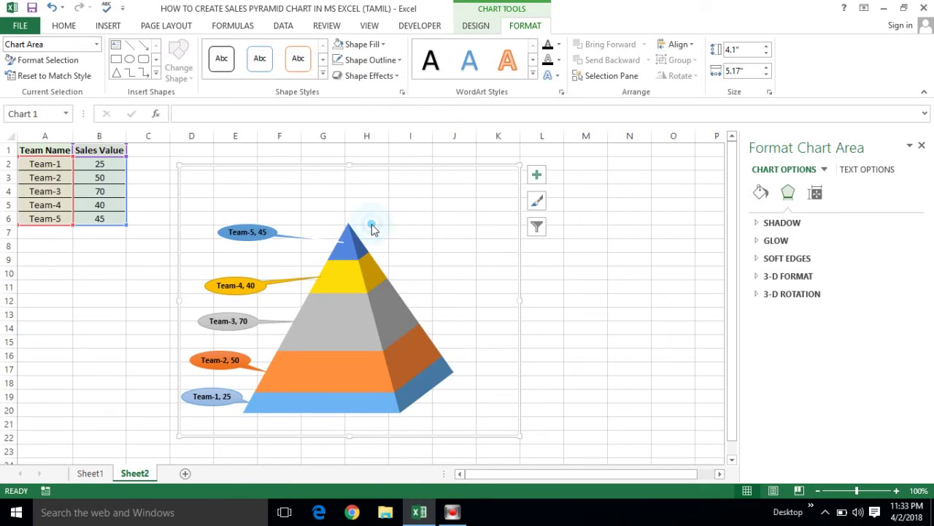
{"action": "left_click", "coordinate": [568, 258]}
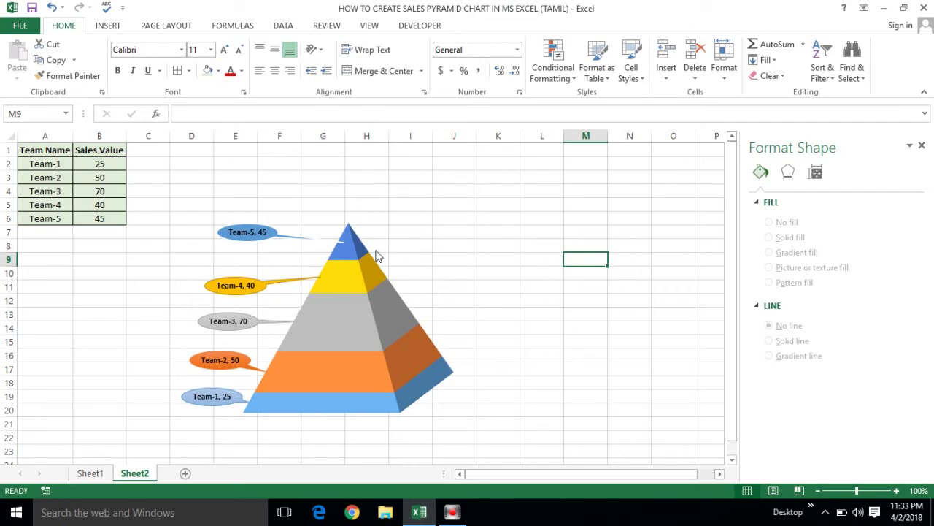
- Uncheck Gridlines on the View tab so Sheet2 shows a plain background
{"action": "left_click", "coordinate": [196, 152]}
{"action": "left_click", "coordinate": [173, 188]}
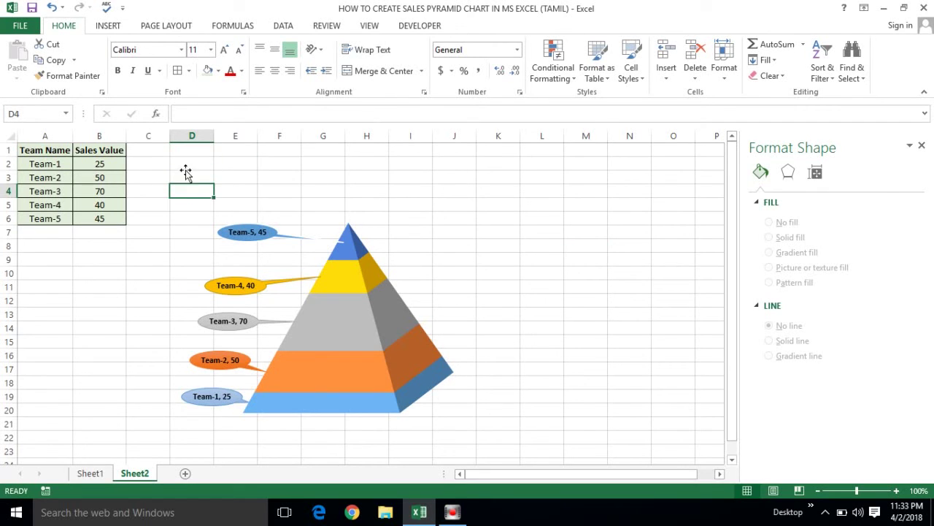
{"action": "left_click", "coordinate": [369, 26]}
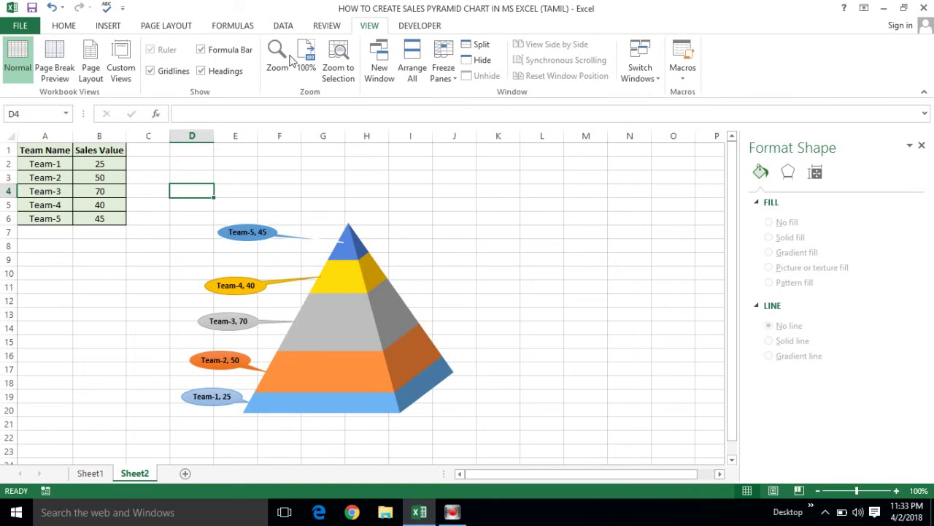
{"action": "left_click", "coordinate": [150, 71]}
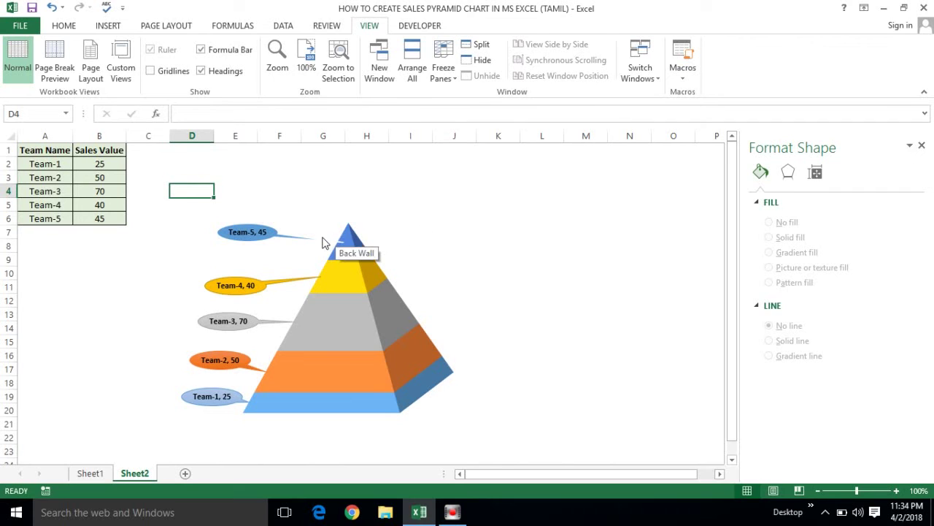
- Drag the Team-5 callout slightly lower so it lines up above Team-4 beside the pyramid tip
{"action": "left_click", "coordinate": [259, 233]}
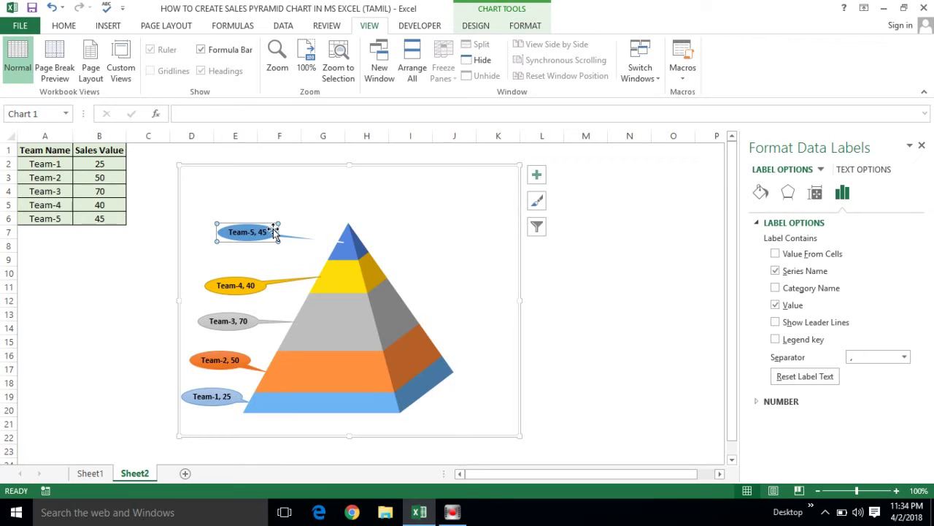
{"action": "left_click", "coordinate": [273, 228]}
{"action": "left_click_drag", "start_coordinate": [273, 228], "coordinate": [310, 229]}
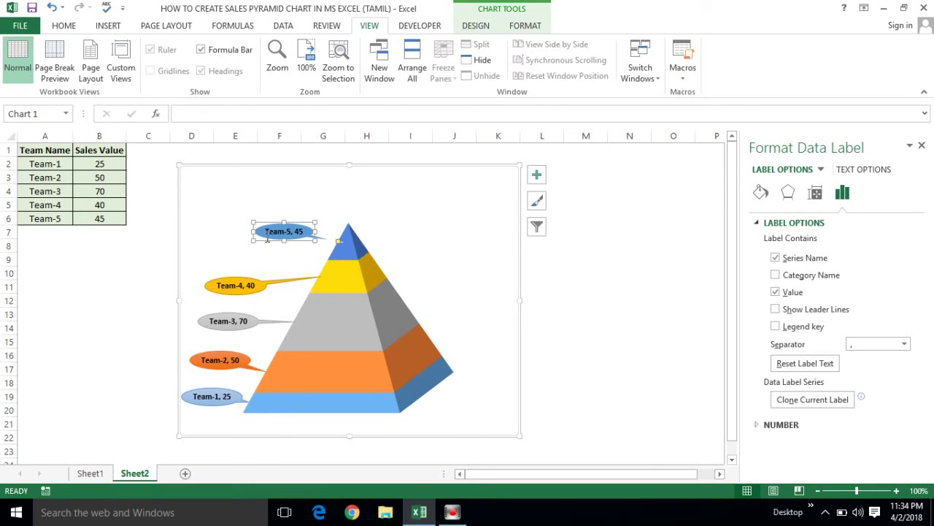
{"action": "left_click_drag", "start_coordinate": [257, 241], "coordinate": [251, 251]}
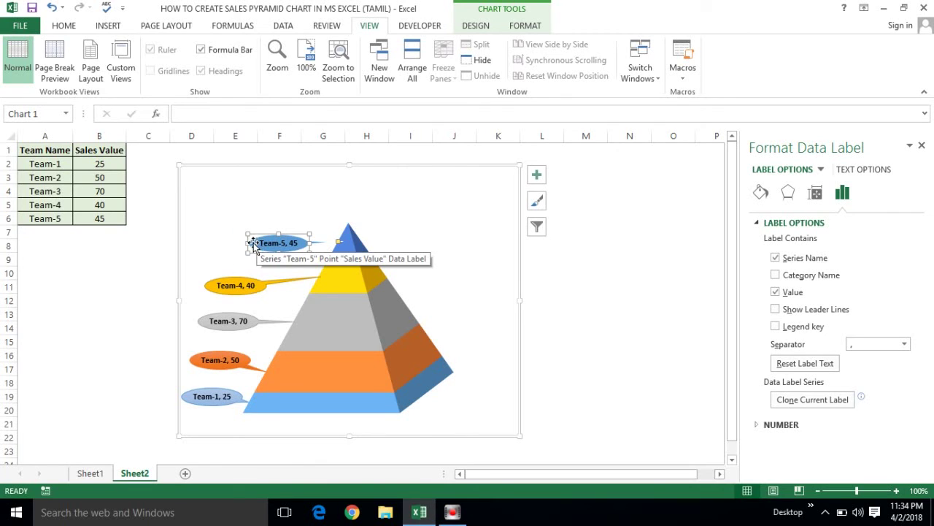
{"action": "left_click_drag", "start_coordinate": [257, 241], "coordinate": [228, 247]}
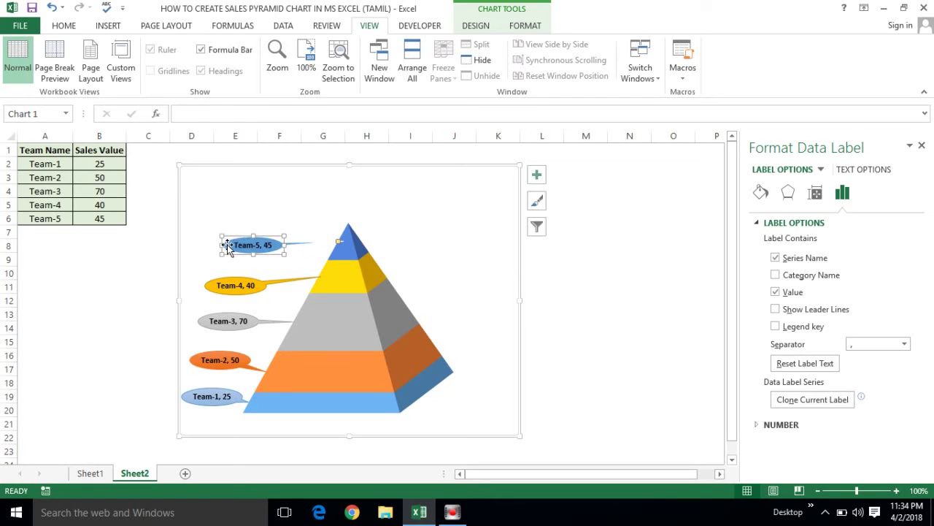
{"action": "left_click", "coordinate": [238, 268]}
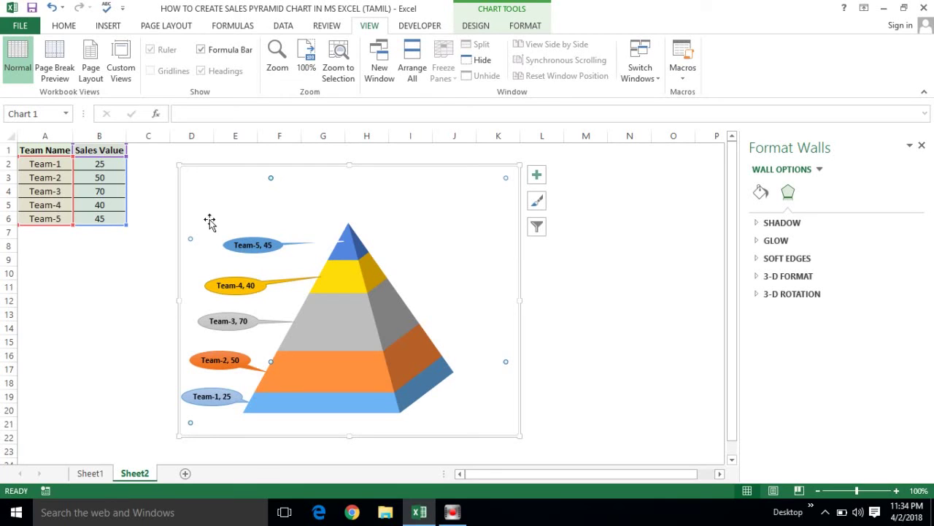
- Enlarge the pyramid chart past column L and down to row 23, then close the Format Chart Area pane
{"action": "left_click", "coordinate": [142, 204]}
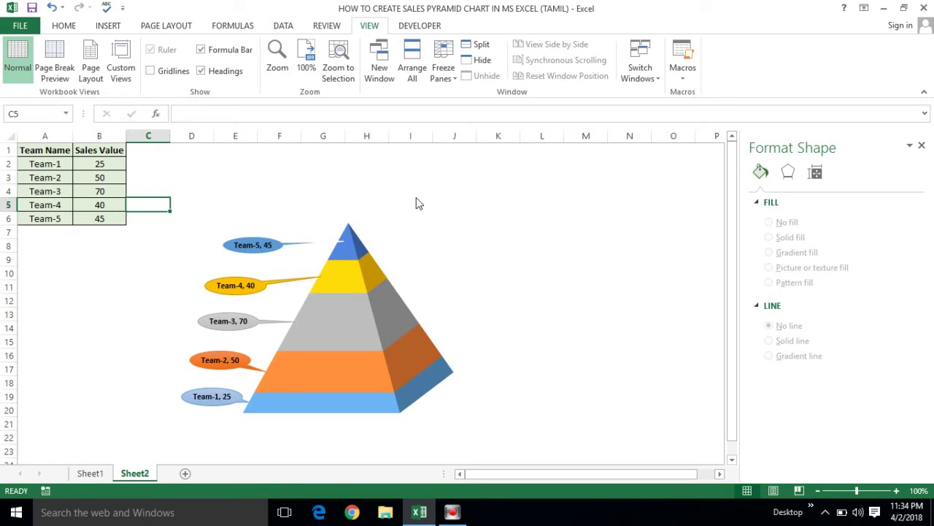
{"action": "left_click", "coordinate": [459, 207]}
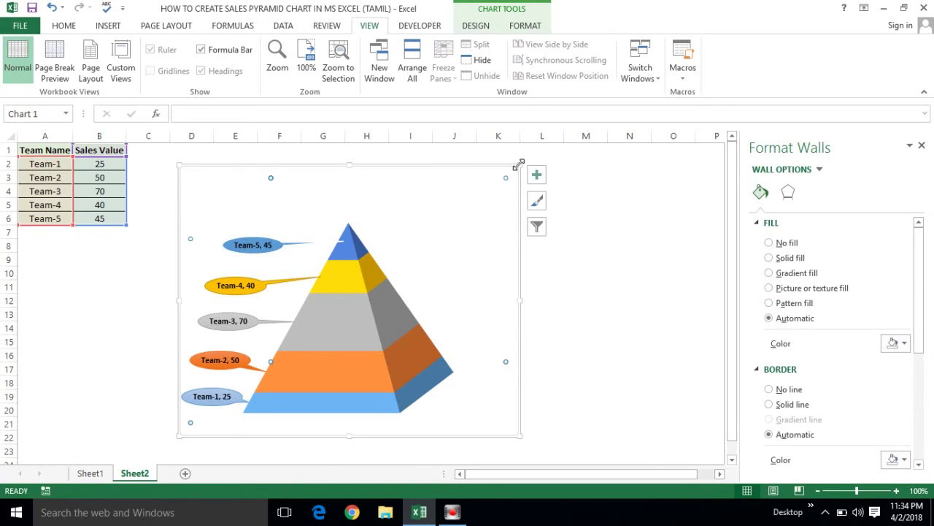
{"action": "left_click_drag", "start_coordinate": [518, 162], "coordinate": [526, 142]}
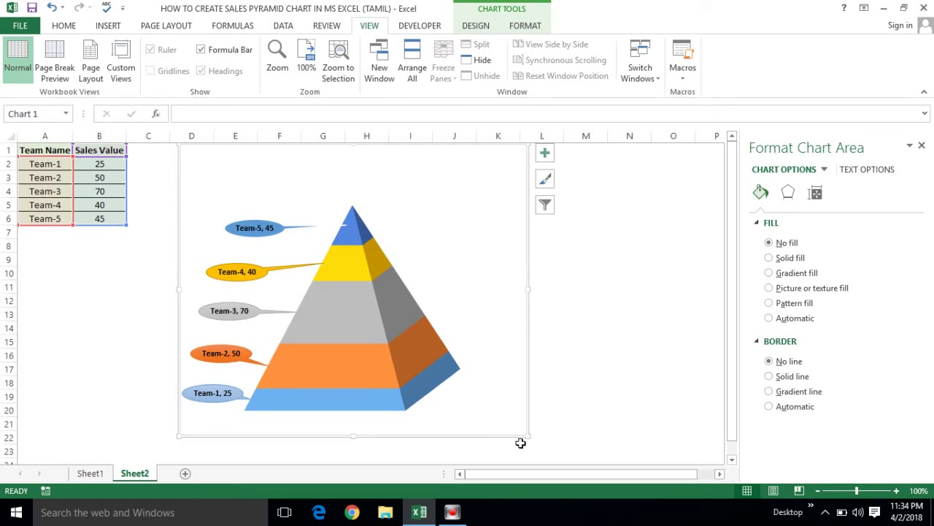
{"action": "left_click_drag", "start_coordinate": [527, 435], "coordinate": [549, 457]}
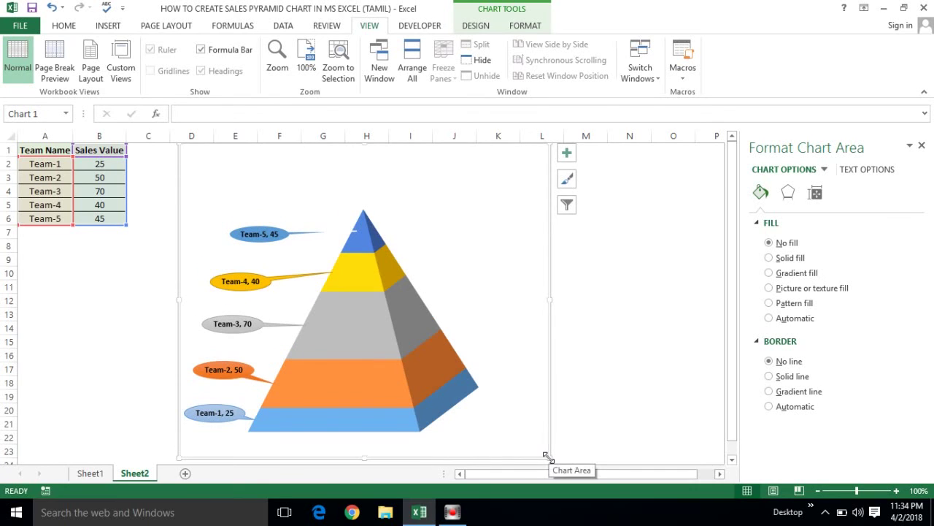
{"action": "left_click", "coordinate": [922, 145]}
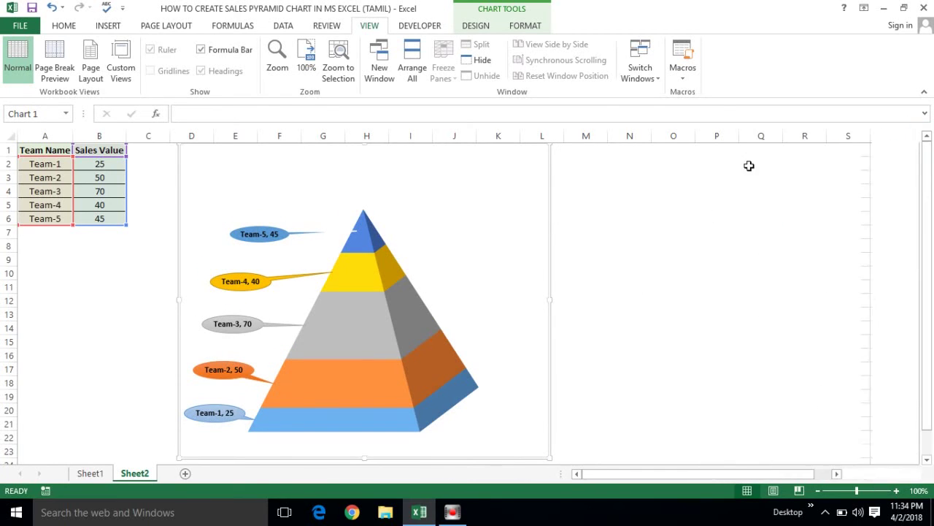
- Fill every cell of Sheet2 with White, Background 1, Darker 15% gray
{"action": "left_click", "coordinate": [9, 136]}
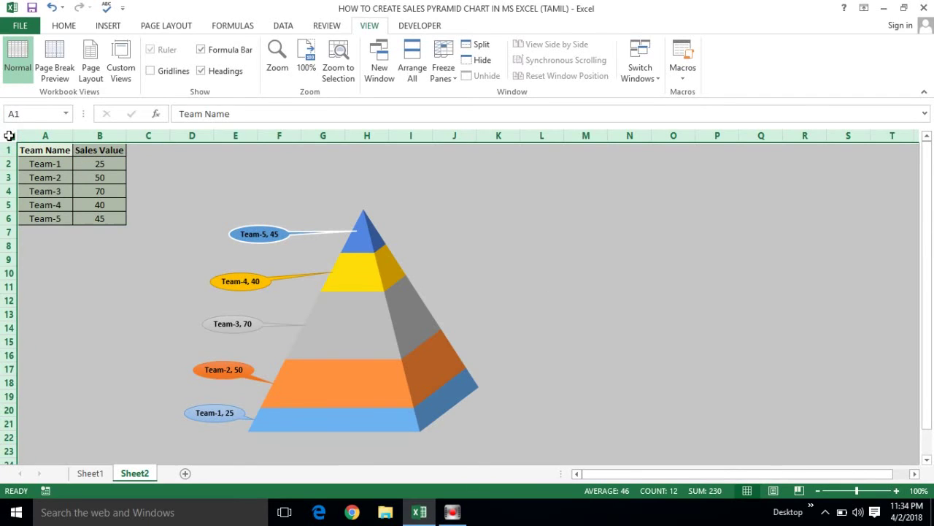
{"action": "left_click", "coordinate": [64, 27]}
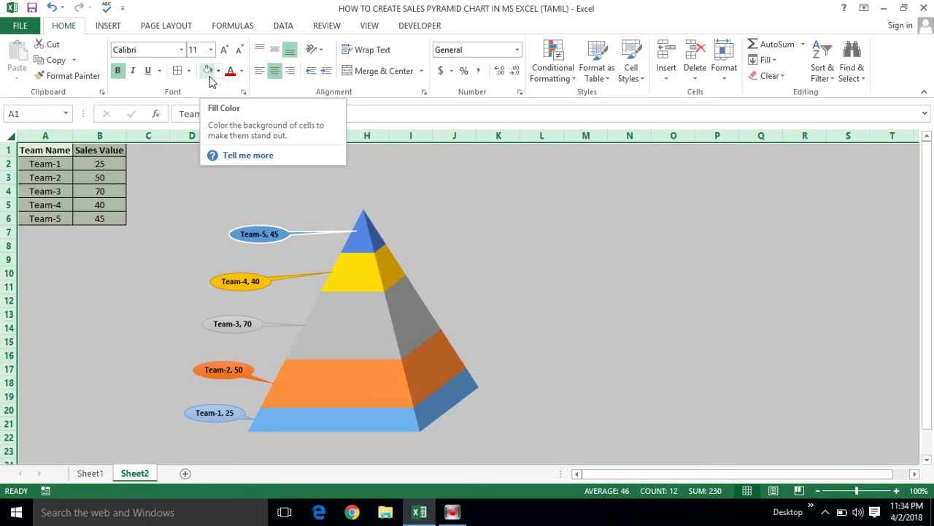
{"action": "left_click", "coordinate": [219, 71]}
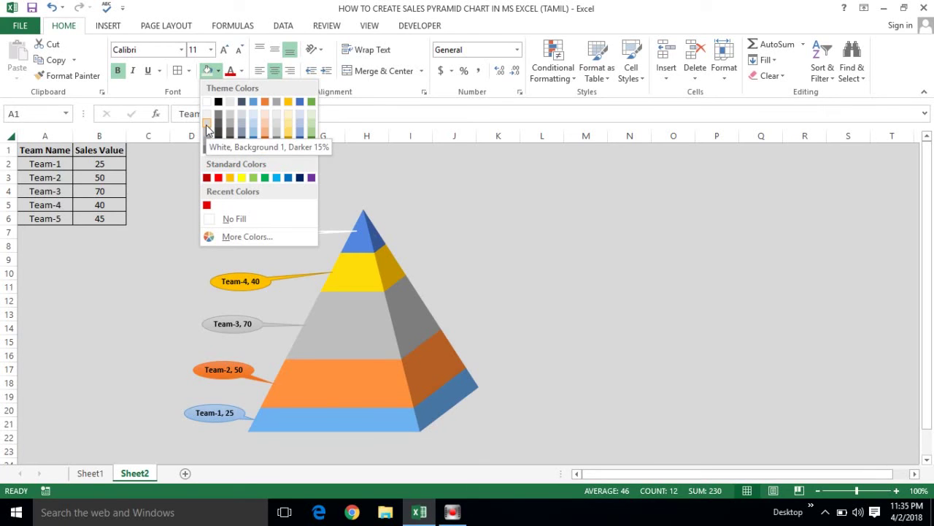
{"action": "left_click", "coordinate": [207, 130]}
{"action": "left_click", "coordinate": [198, 217]}
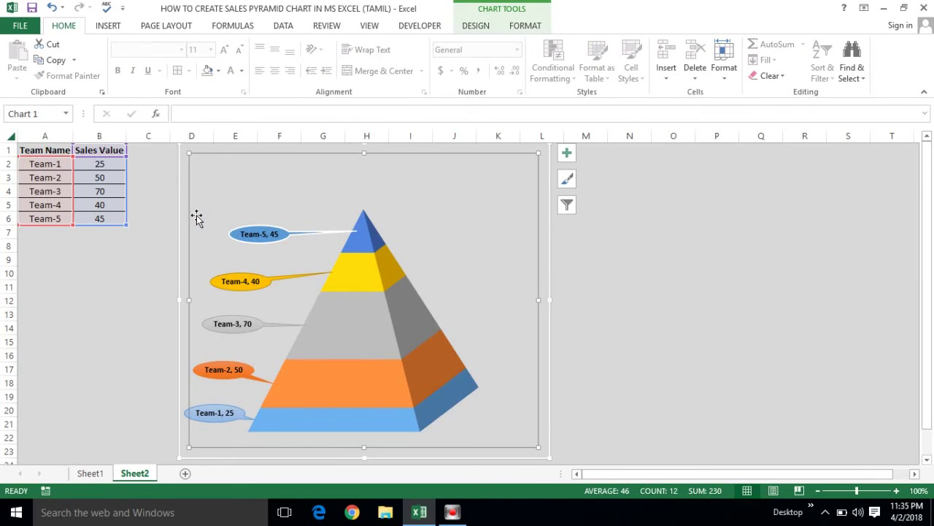
{"action": "left_click", "coordinate": [687, 218]}
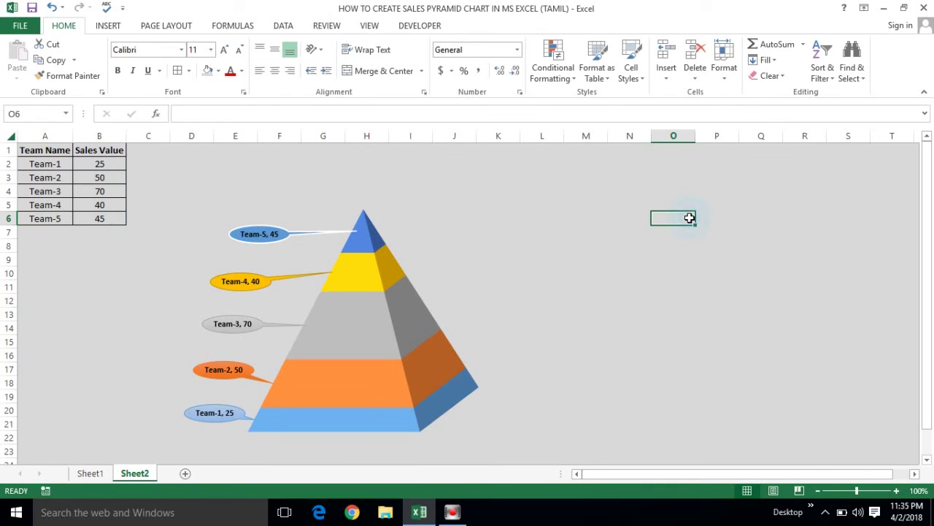
- Enter the title 'Sales Pyramid Chart' in cell N4
{"action": "left_click", "coordinate": [636, 189]}
{"action": "type", "text": "Sales"}
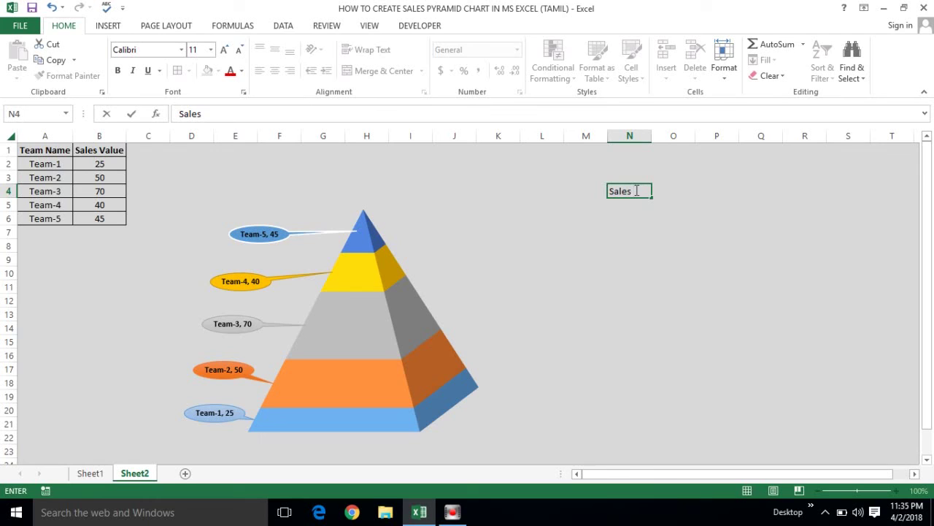
{"action": "type", "text": " Pyramid C"}
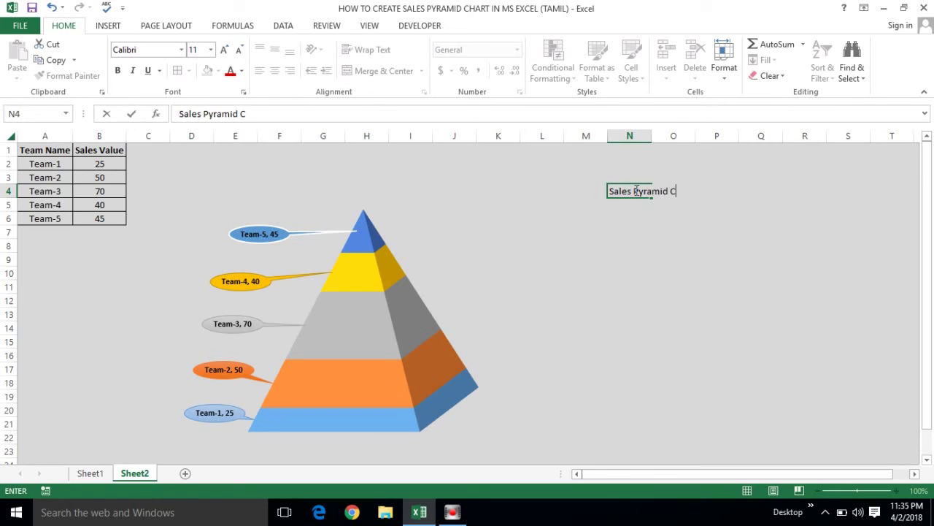
{"action": "type", "text": "hart"}
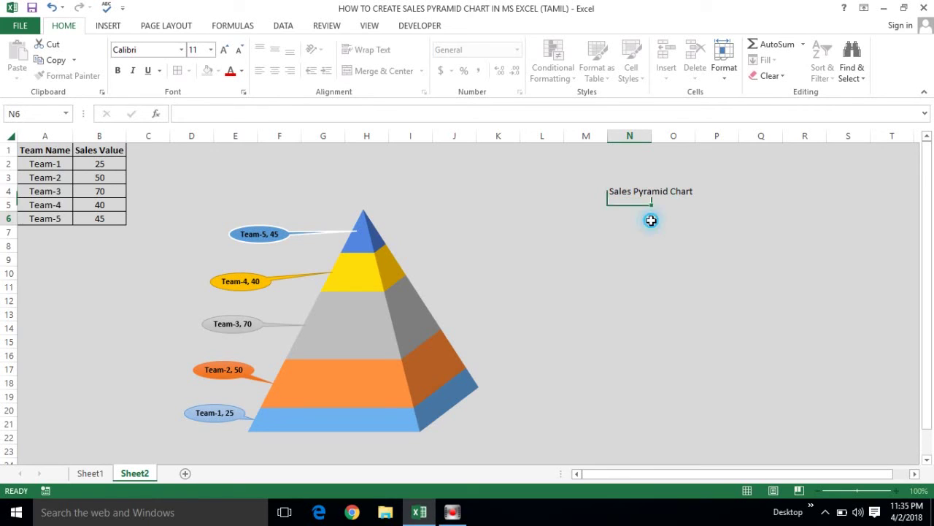
{"action": "key", "text": "Return"}
- Format the N4 title red, bold, Arial Black at size 20
{"action": "left_click", "coordinate": [632, 190]}
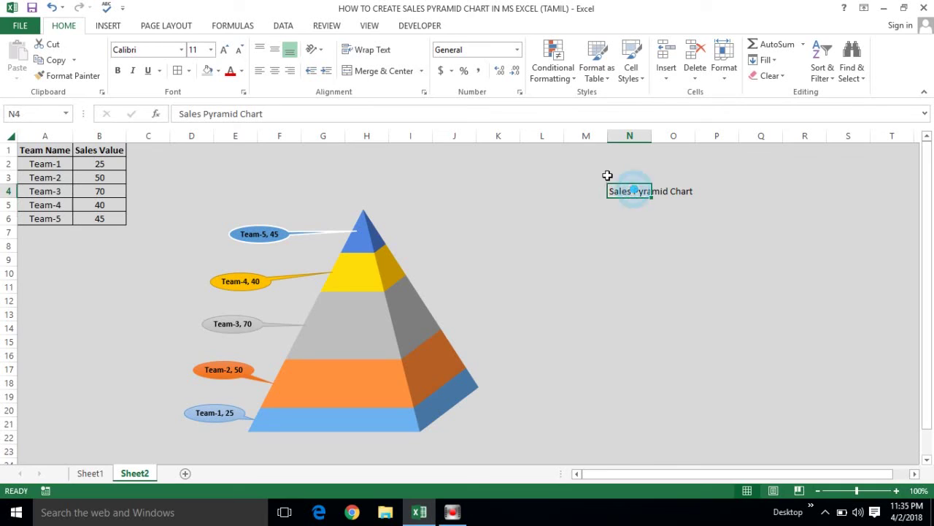
{"action": "left_click", "coordinate": [230, 73]}
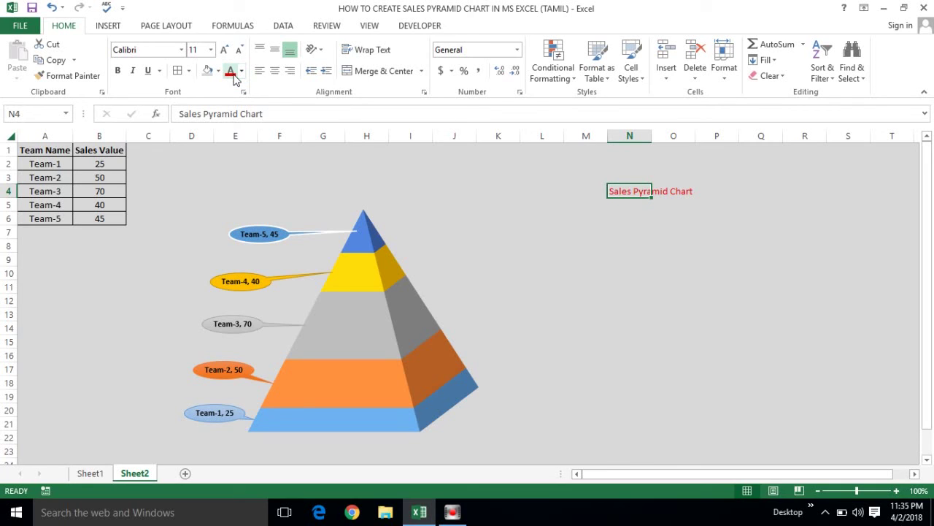
{"action": "key", "text": "ctrl+b"}
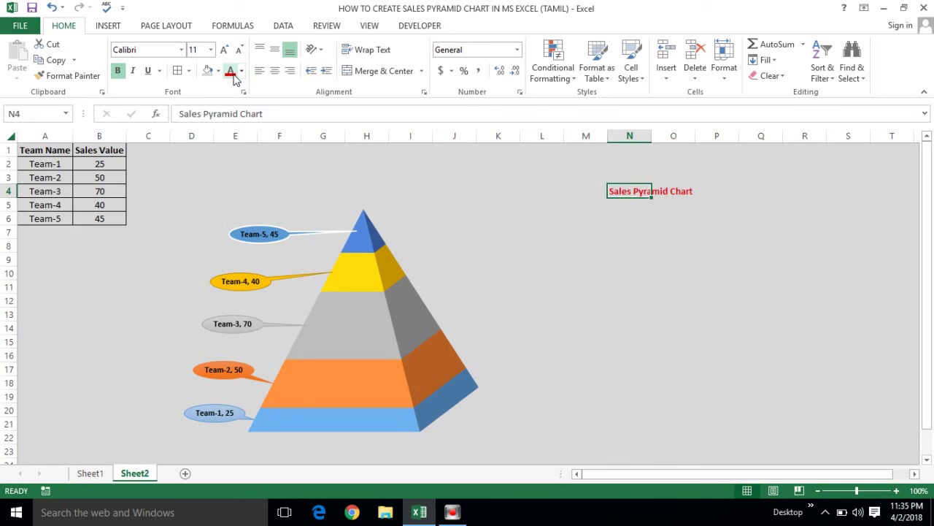
{"action": "left_click", "coordinate": [181, 50]}
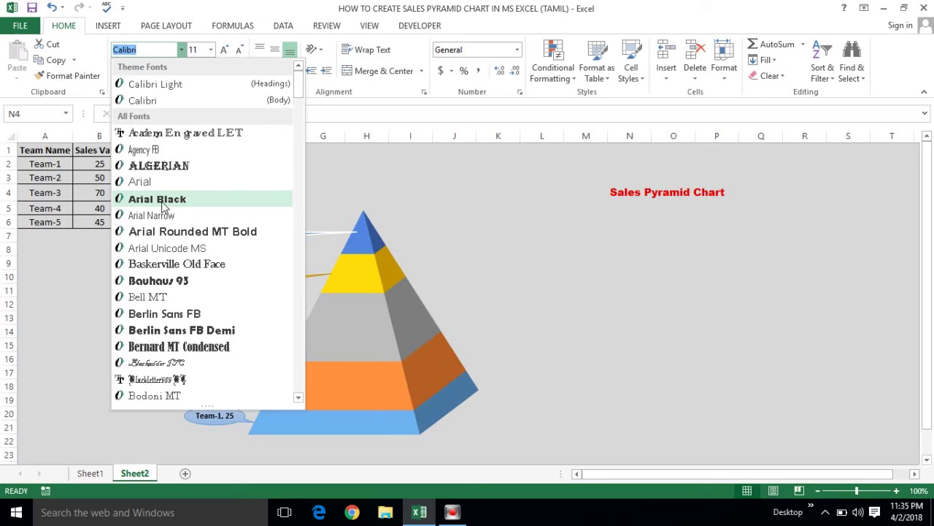
{"action": "left_click", "coordinate": [162, 201]}
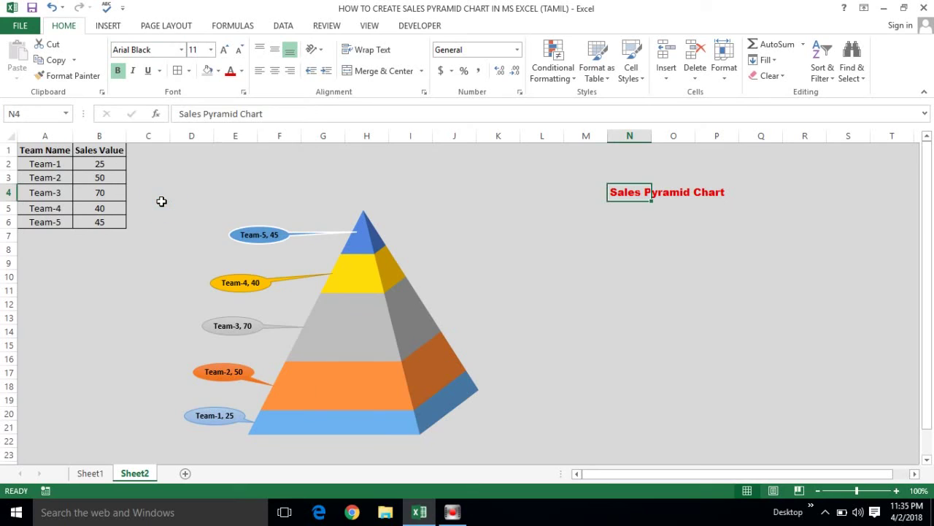
{"action": "left_click", "coordinate": [212, 51]}
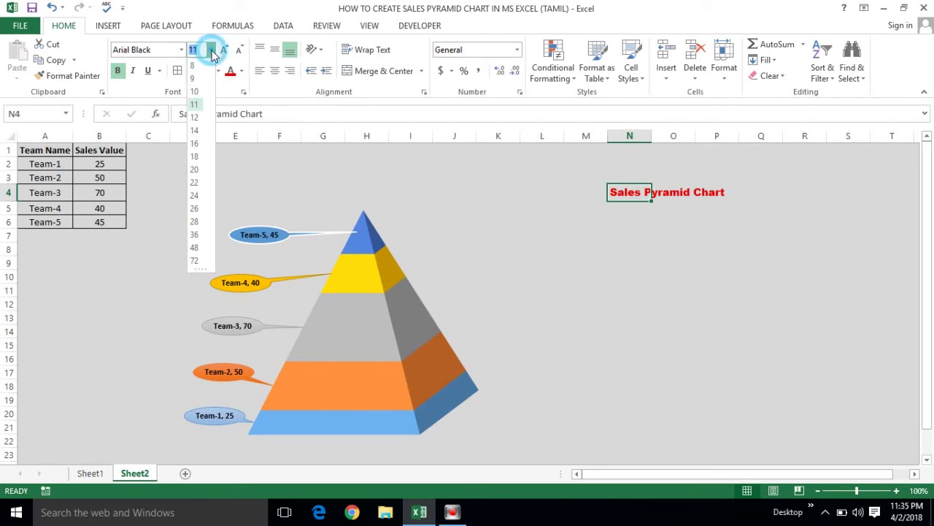
{"action": "left_click", "coordinate": [195, 173]}
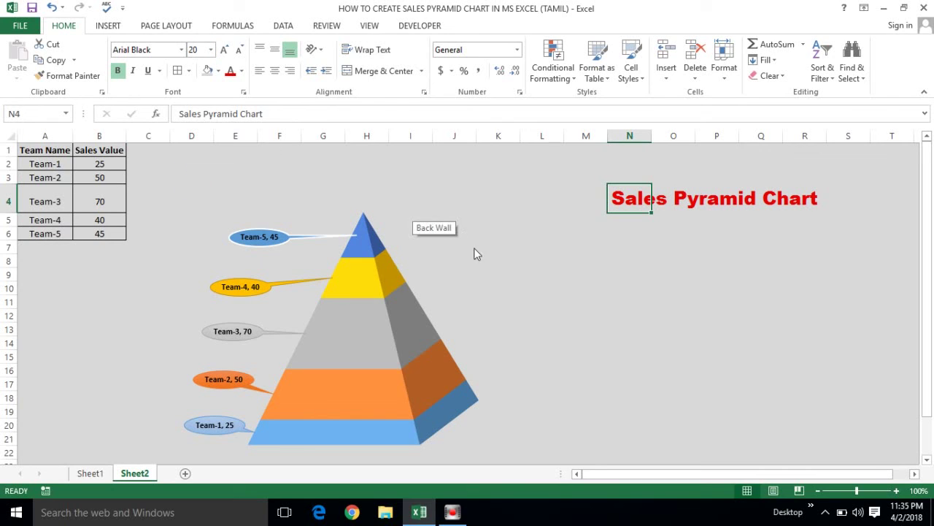
{"action": "left_click", "coordinate": [591, 343]}
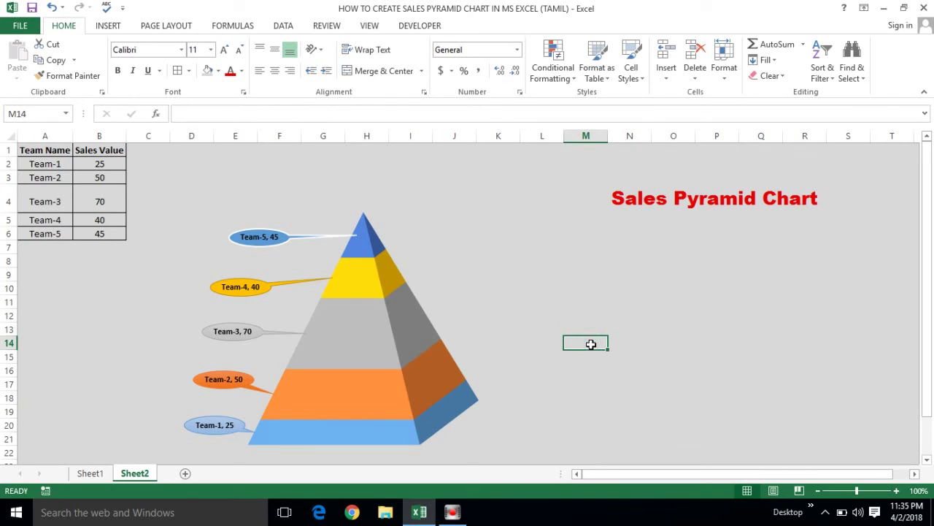
- Set Team-3's sales in B4 to 75, after first testing 10, so its pyramid band updates
{"action": "left_click", "coordinate": [84, 284]}
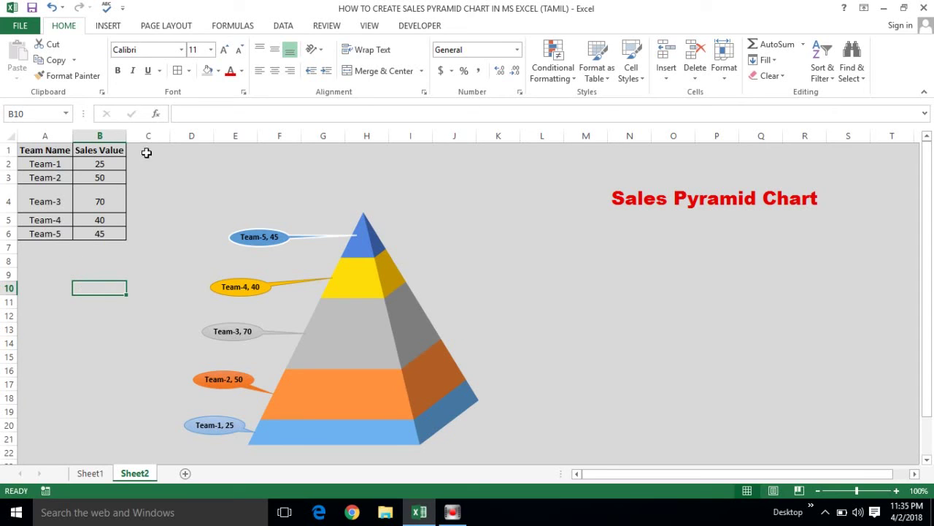
{"action": "left_click", "coordinate": [87, 201]}
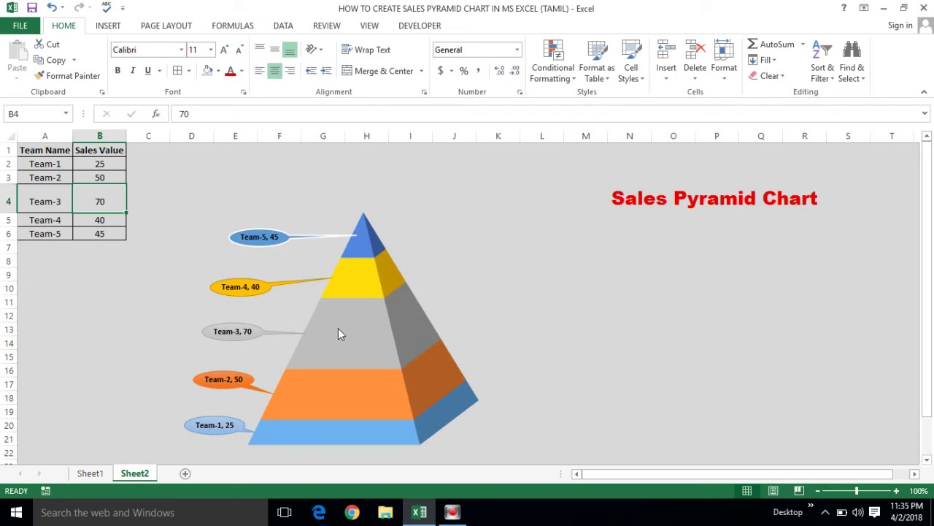
{"action": "type", "text": "1"}
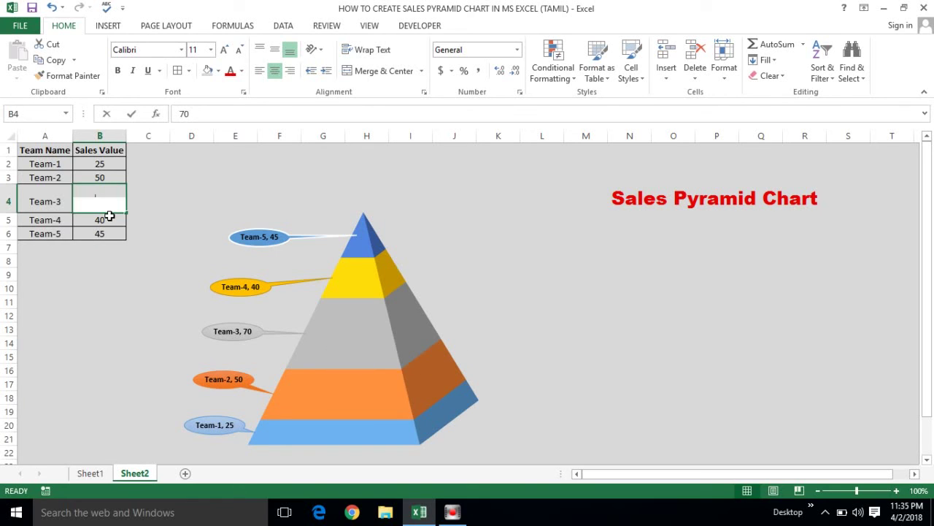
{"action": "type", "text": "0"}
{"action": "key", "text": "Return"}
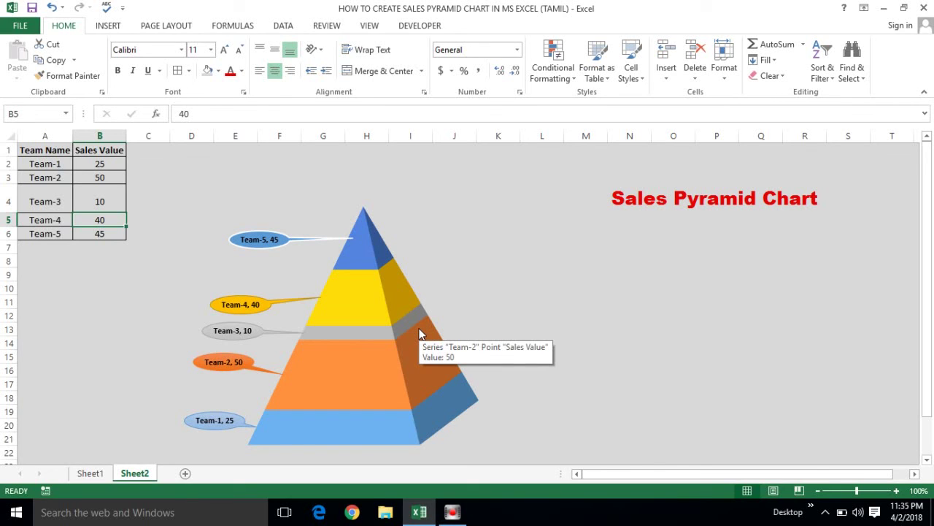
{"action": "left_click", "coordinate": [115, 205]}
{"action": "type", "text": "75"}
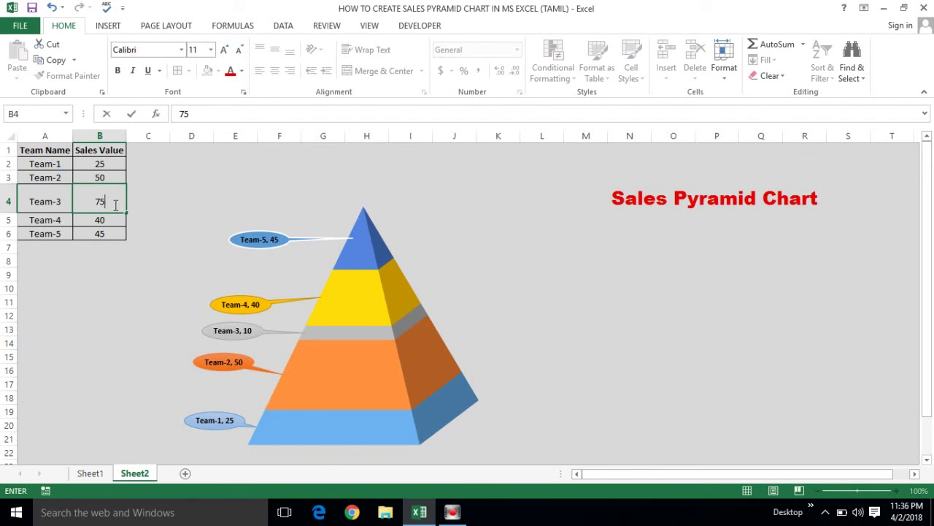
{"action": "key", "text": "Return"}
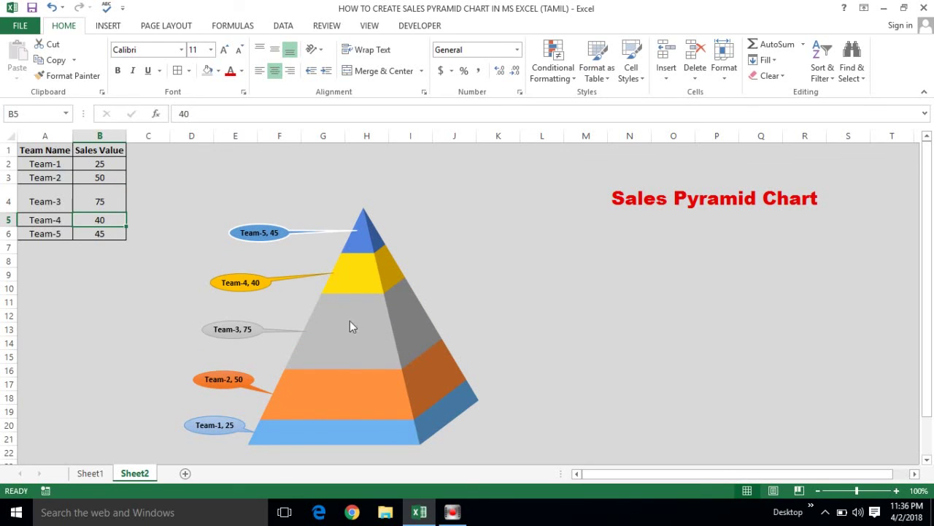
{"action": "mouse_move", "coordinate": [351, 325]}
{"action": "mouse_move", "coordinate": [335, 285]}
{"action": "mouse_move", "coordinate": [362, 274]}
{"action": "left_click", "coordinate": [317, 188]}
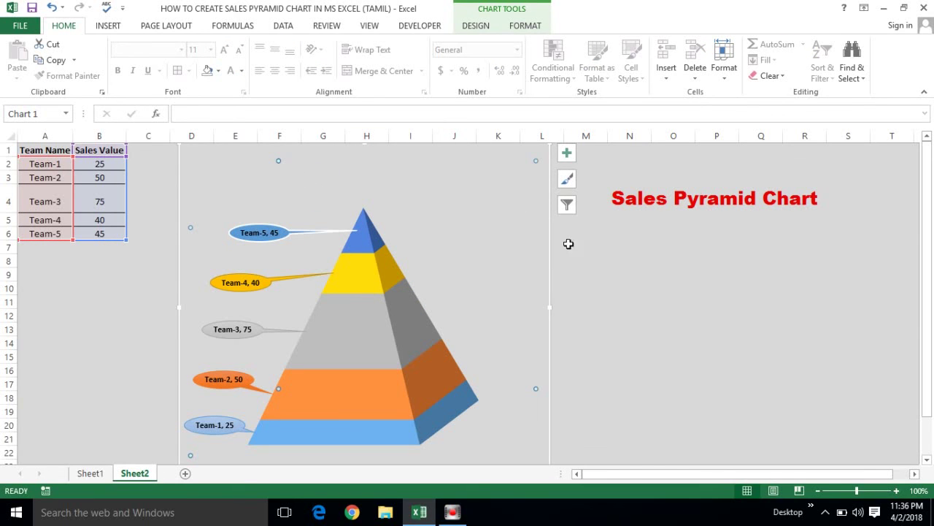
{"action": "left_click", "coordinate": [478, 26]}
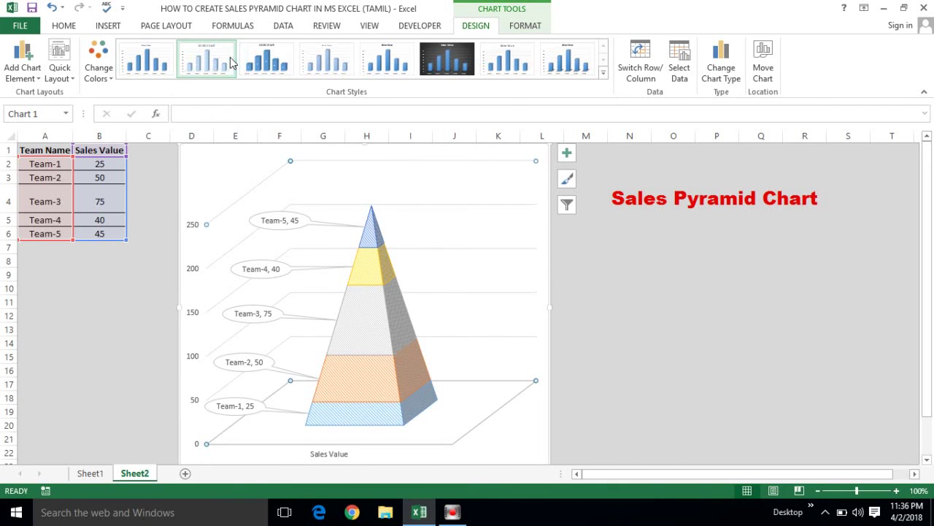
{"action": "left_click", "coordinate": [269, 62]}
{"action": "left_click", "coordinate": [329, 63]}
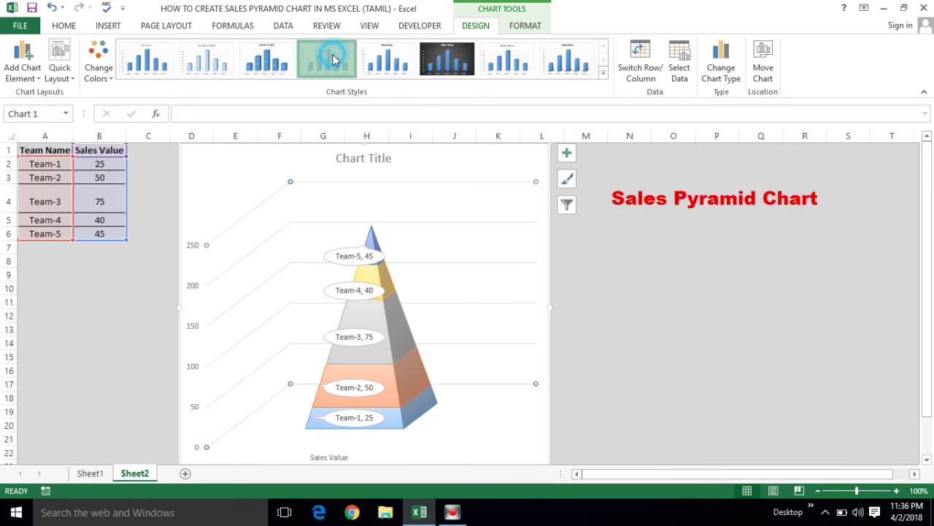
{"action": "left_click", "coordinate": [377, 62]}
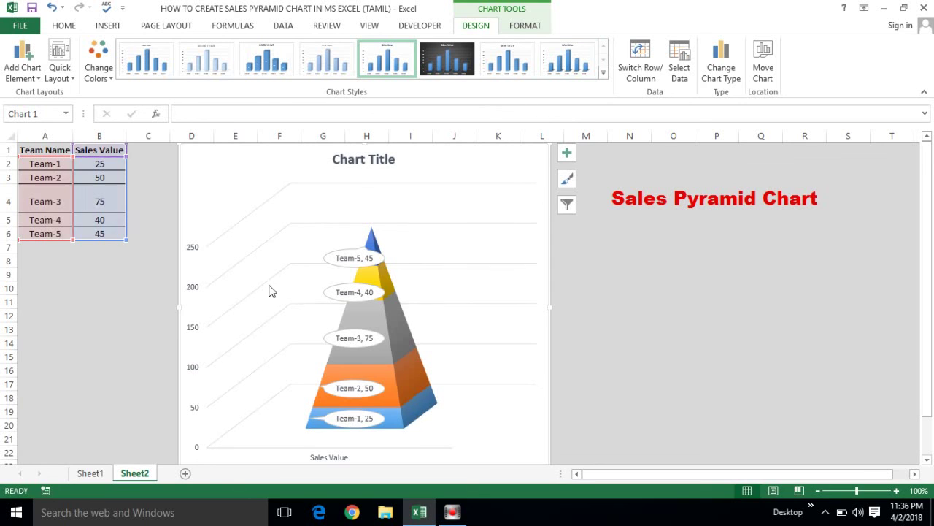
{"action": "left_click", "coordinate": [158, 317]}
{"action": "key", "text": "ctrl+z"}
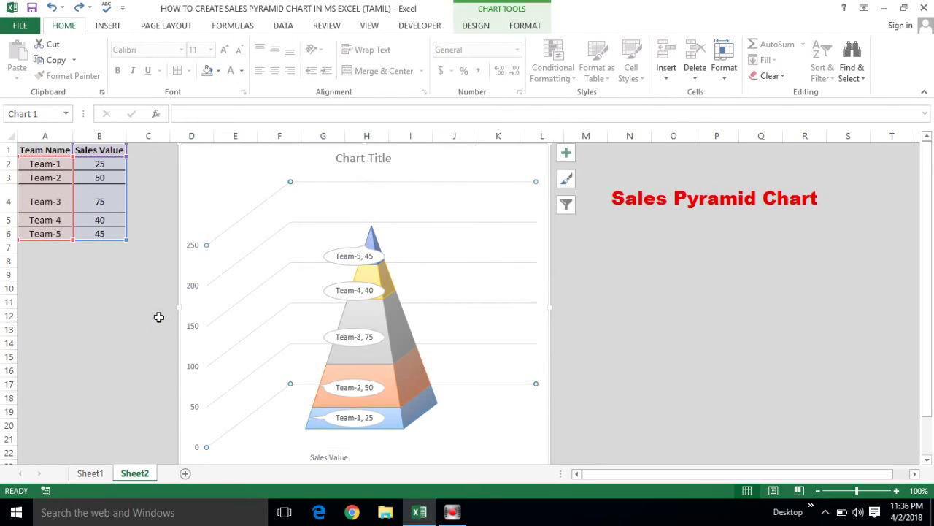
{"action": "key", "text": "ctrl+z"}
{"action": "key", "text": "ctrl+z"}
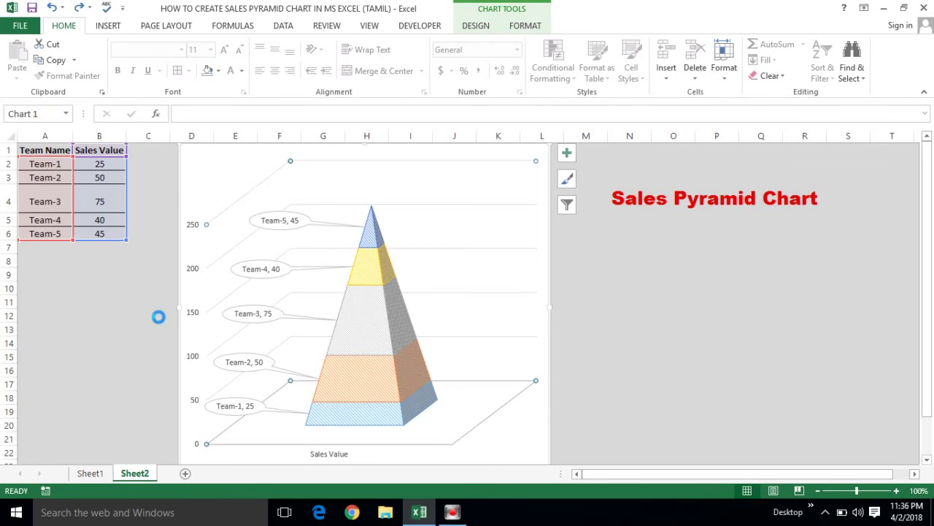
{"action": "key", "text": "ctrl+z"}
{"action": "left_click", "coordinate": [98, 325]}
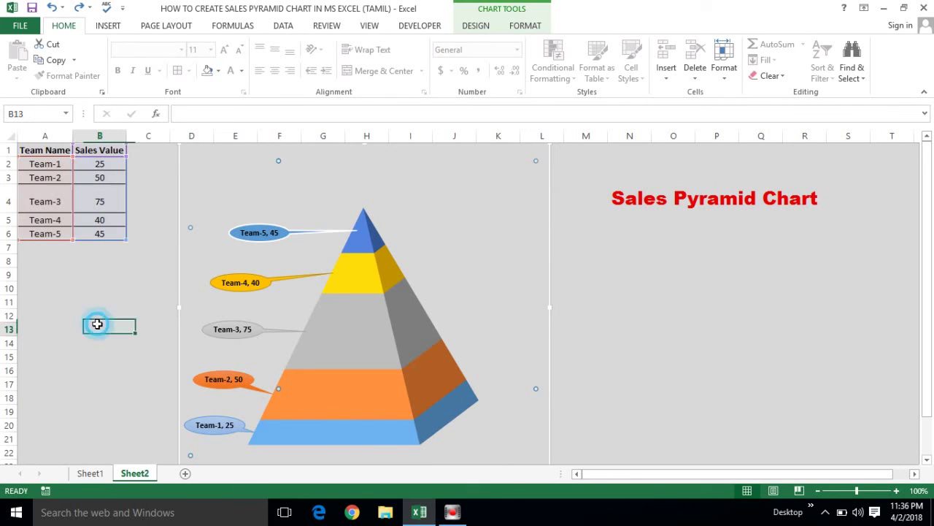